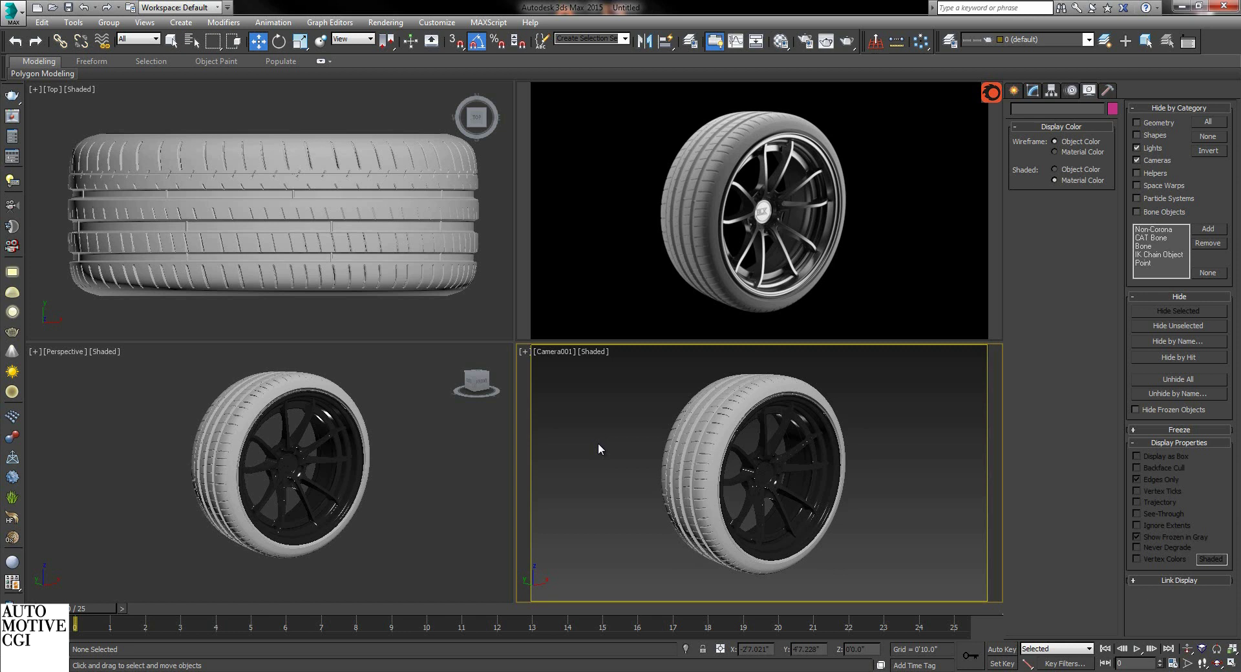
# Open the material editor and set the diffuse color of the 01 - Default tire material to near-black.
pyautogui.click(396, 495)
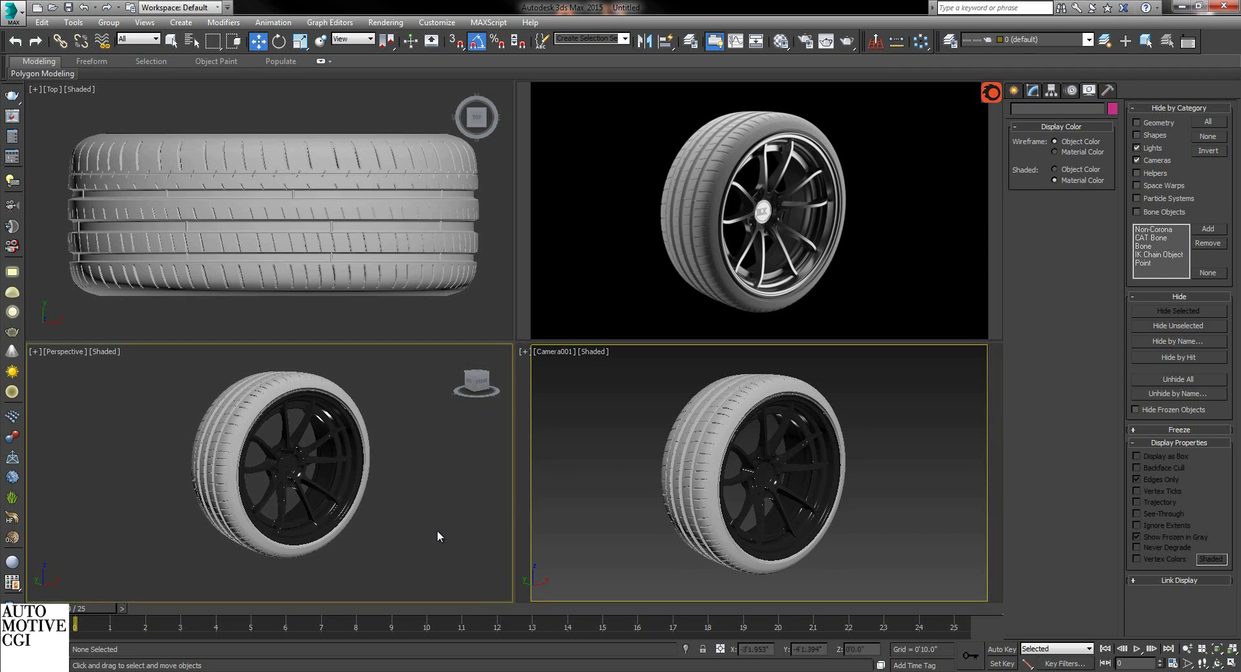
pyautogui.moveTo(256, 427); pyautogui.dragTo(266, 441, button='middle')
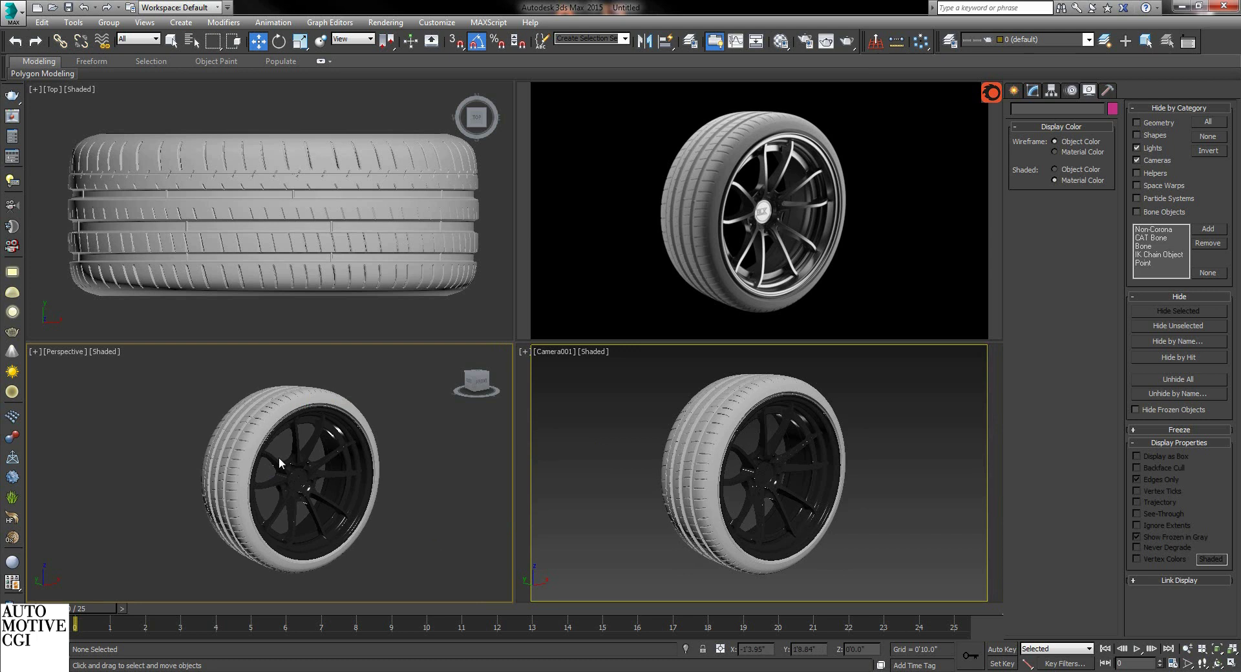
pyautogui.press('m')
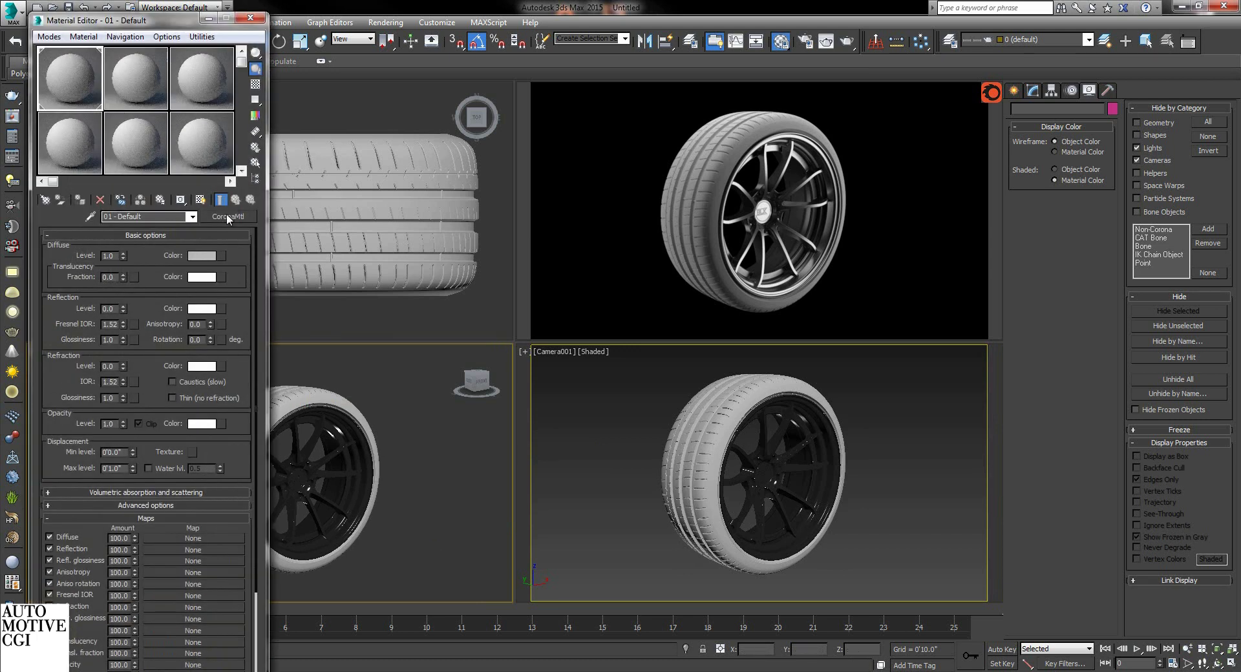
pyautogui.scroll(5, 326, 436)
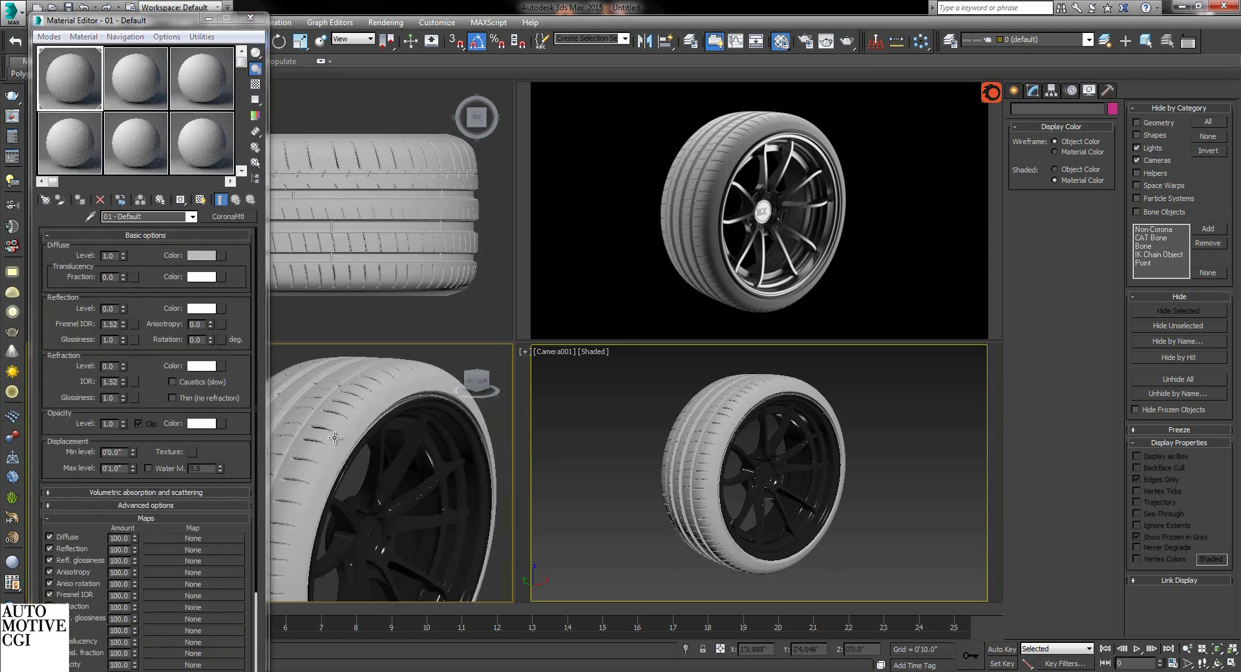
pyautogui.click(203, 256)
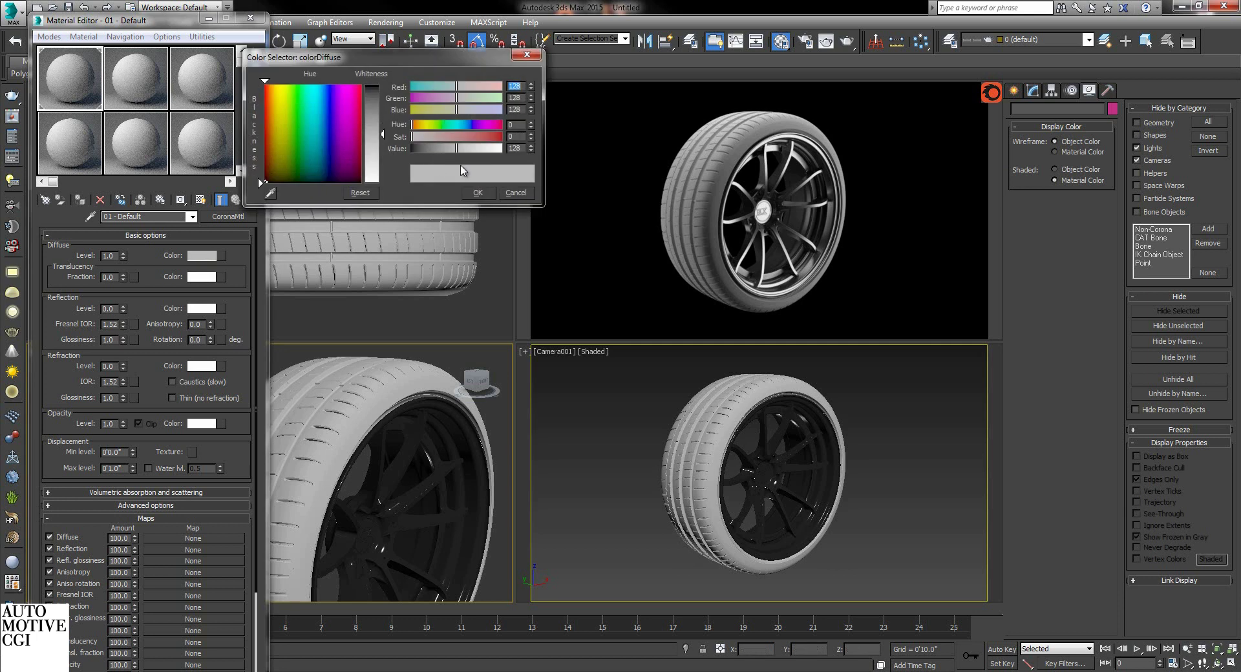
pyautogui.doubleClick(517, 151)
pyautogui.write('1')
pyautogui.press('Return')
pyautogui.click(479, 193)
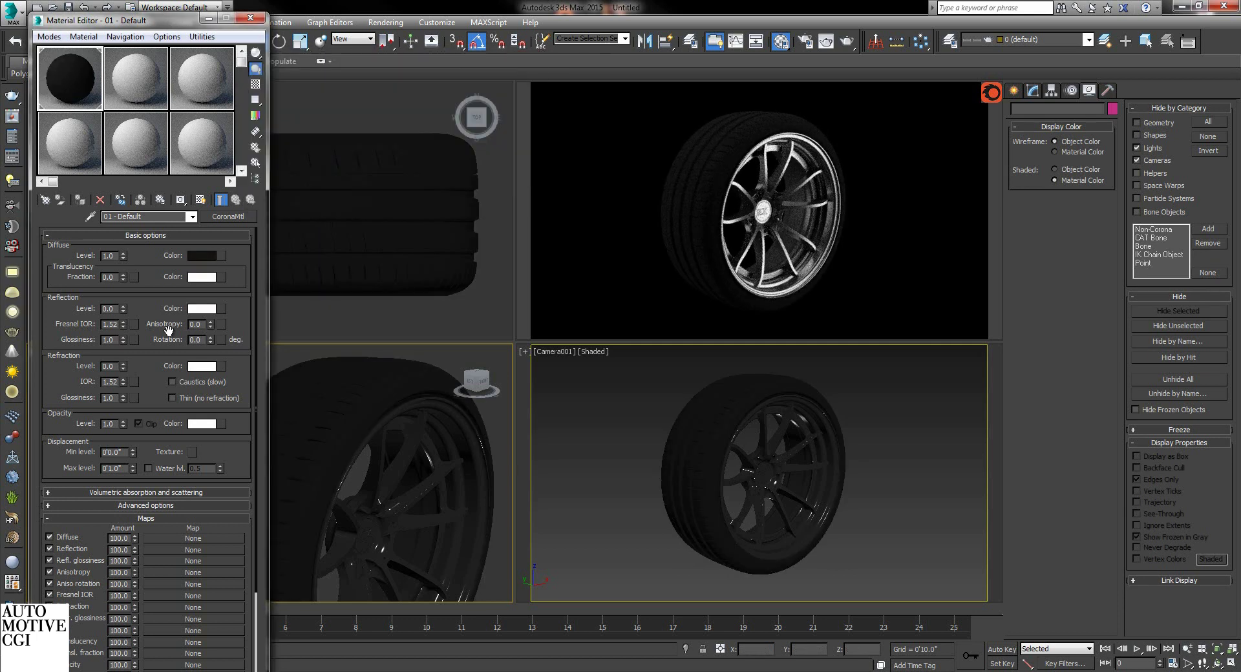
# Set the tire material's reflection level to 1.0 and its reflection glossiness to 0.6.
pyautogui.doubleClick(110, 308)
pyautogui.write('1')
pyautogui.press('Return')
pyautogui.click(110, 341)
pyautogui.doubleClick(109, 340)
pyautogui.write('0.6')
pyautogui.press('Return')
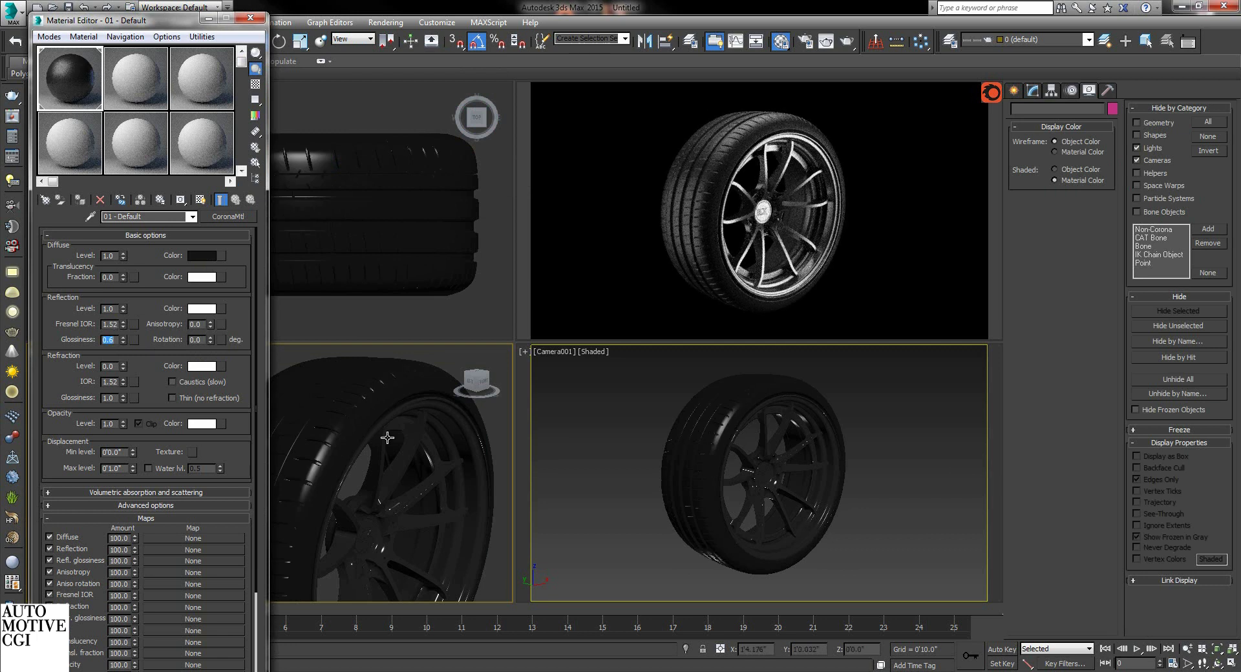
# Load the dirt (4) image from Dirty Masks as the reflection glossiness bitmap and show the map in the viewports.
pyautogui.moveTo(341, 429); pyautogui.dragTo(378, 418, button='middle')
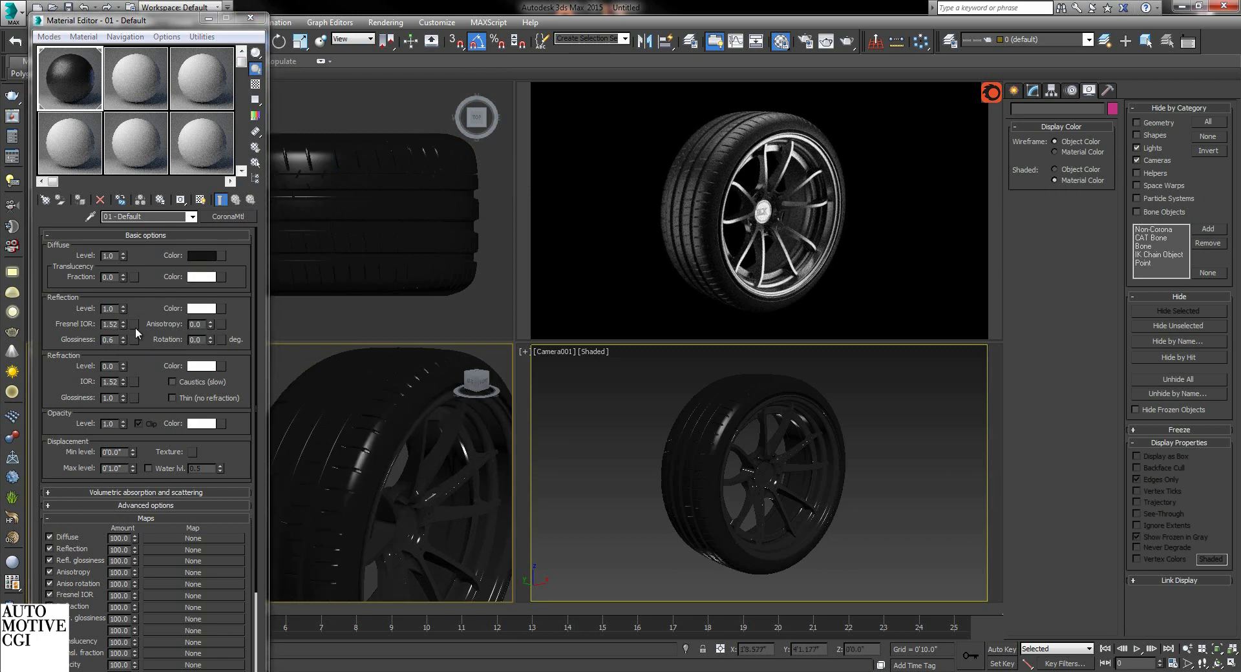
pyautogui.scroll(-1, 138, 331)
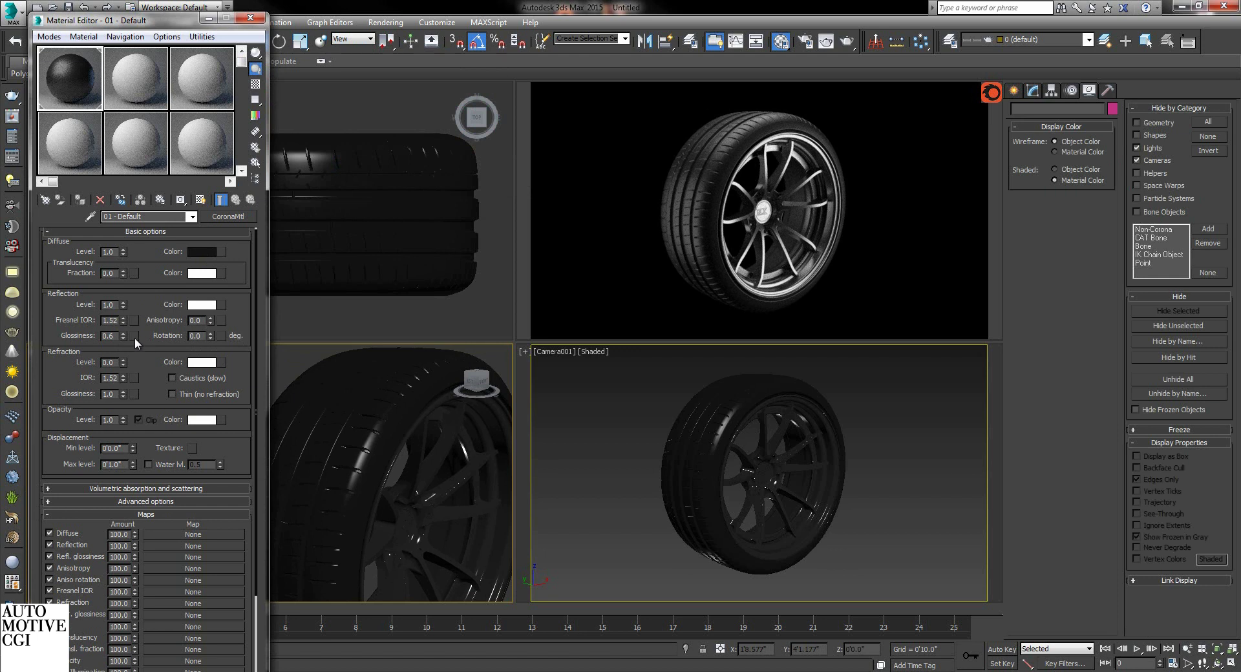
pyautogui.click(133, 336)
pyautogui.doubleClick(536, 161)
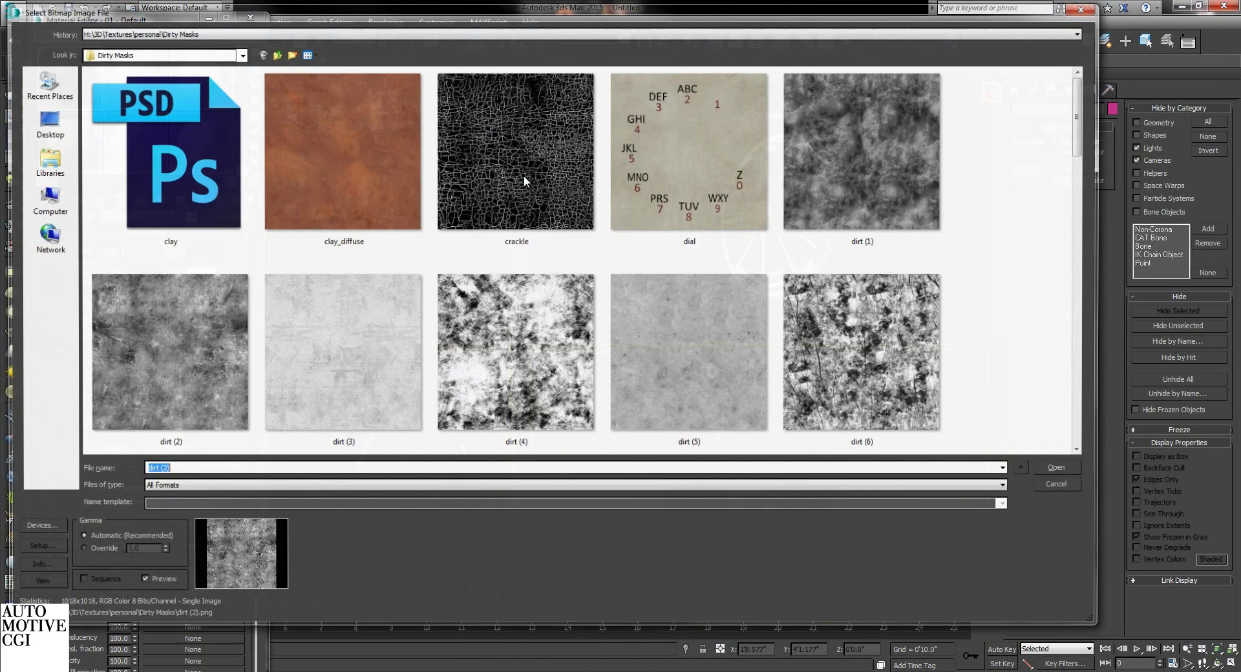
pyautogui.doubleClick(502, 328)
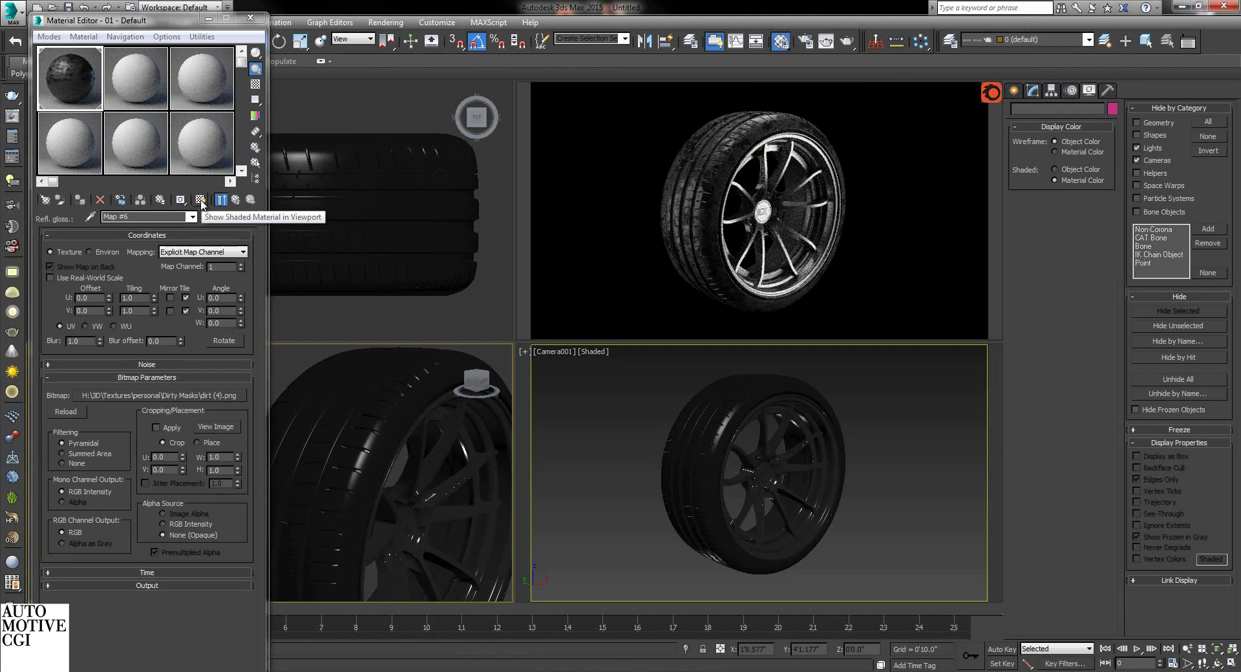
pyautogui.click(201, 201)
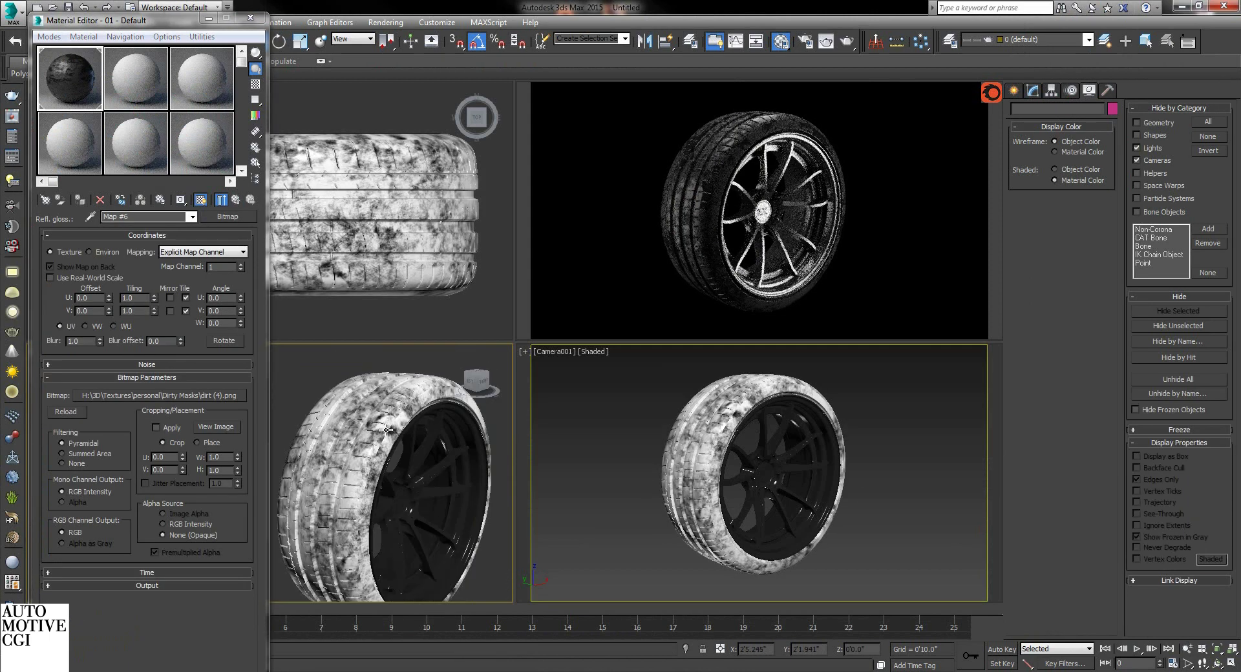
# Select the three objects that make up the tire.
pyautogui.click(389, 430)
pyautogui.keyDown('ctrl'); pyautogui.click(343, 424); pyautogui.keyUp('ctrl')
pyautogui.moveTo(343, 424)
pyautogui.keyDown('alt'); pyautogui.mouseDown(button='middle')
pyautogui.moveTo(435, 435)
pyautogui.moveTo(341, 439)
pyautogui.mouseUp(button='middle'); pyautogui.keyUp('alt')
pyautogui.keyDown('ctrl'); pyautogui.click(434, 435); pyautogui.keyUp('ctrl')
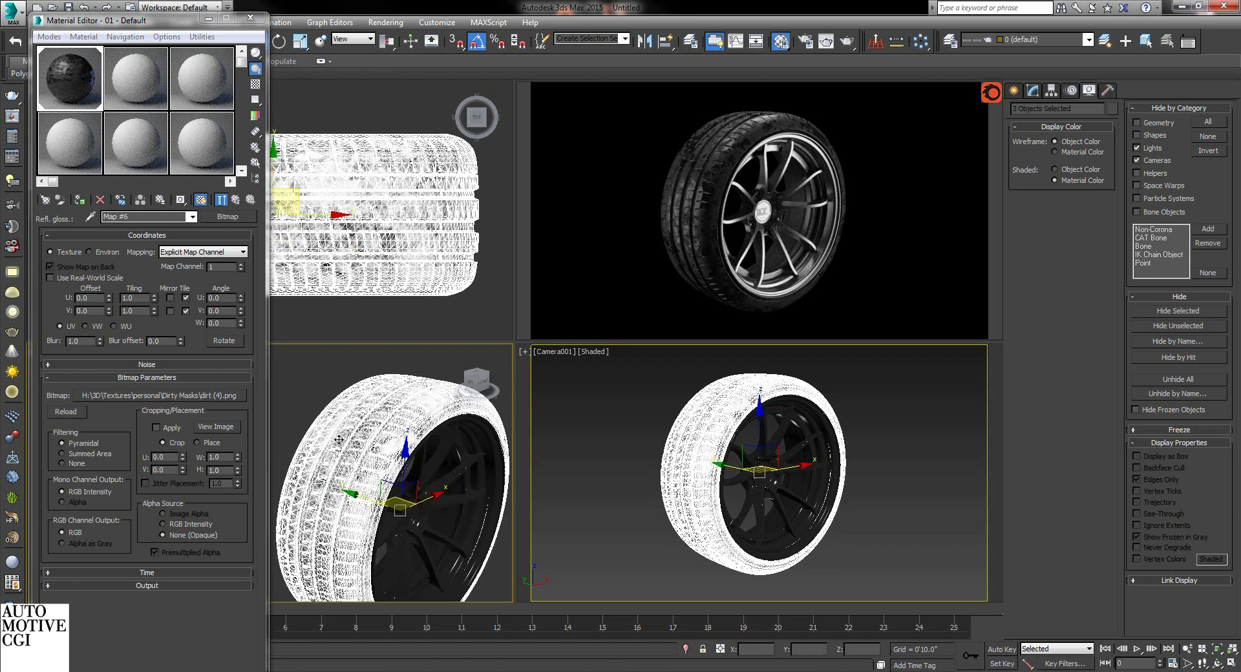
# Turn off the edged-faces display of selected objects in the Perspective viewport's configuration.
pyautogui.press('F3')
pyautogui.moveTo(171, 27); pyautogui.dragTo(282, 30)
pyautogui.click(35, 355)
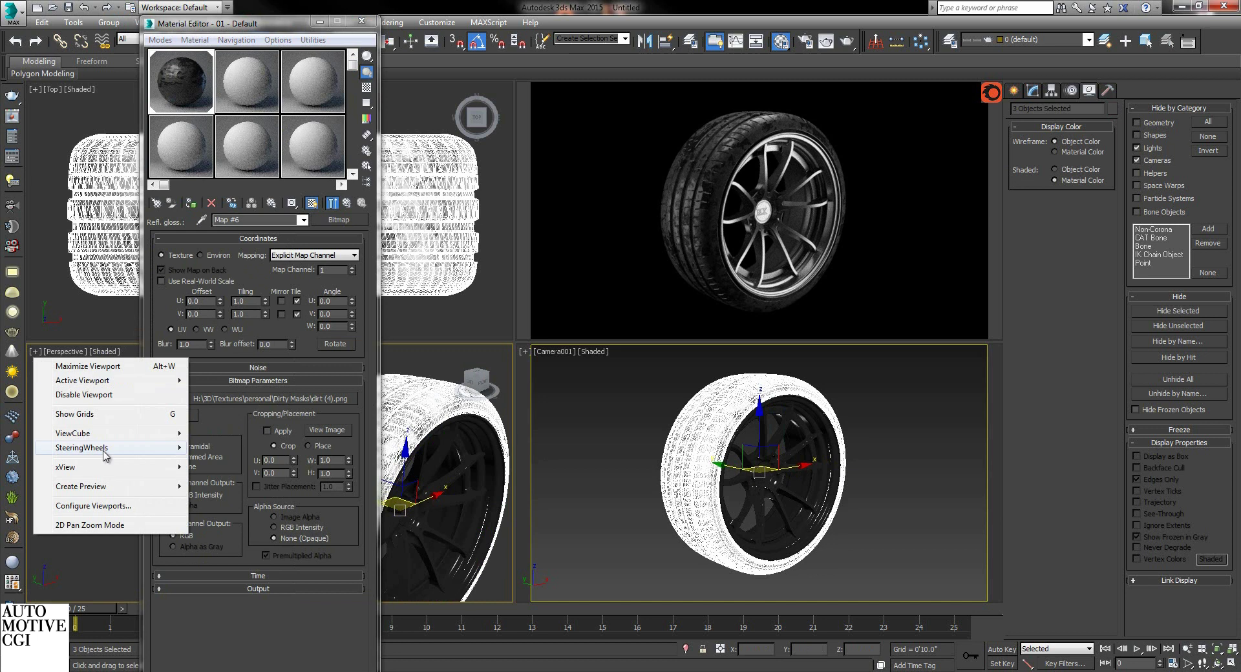
pyautogui.click(110, 506)
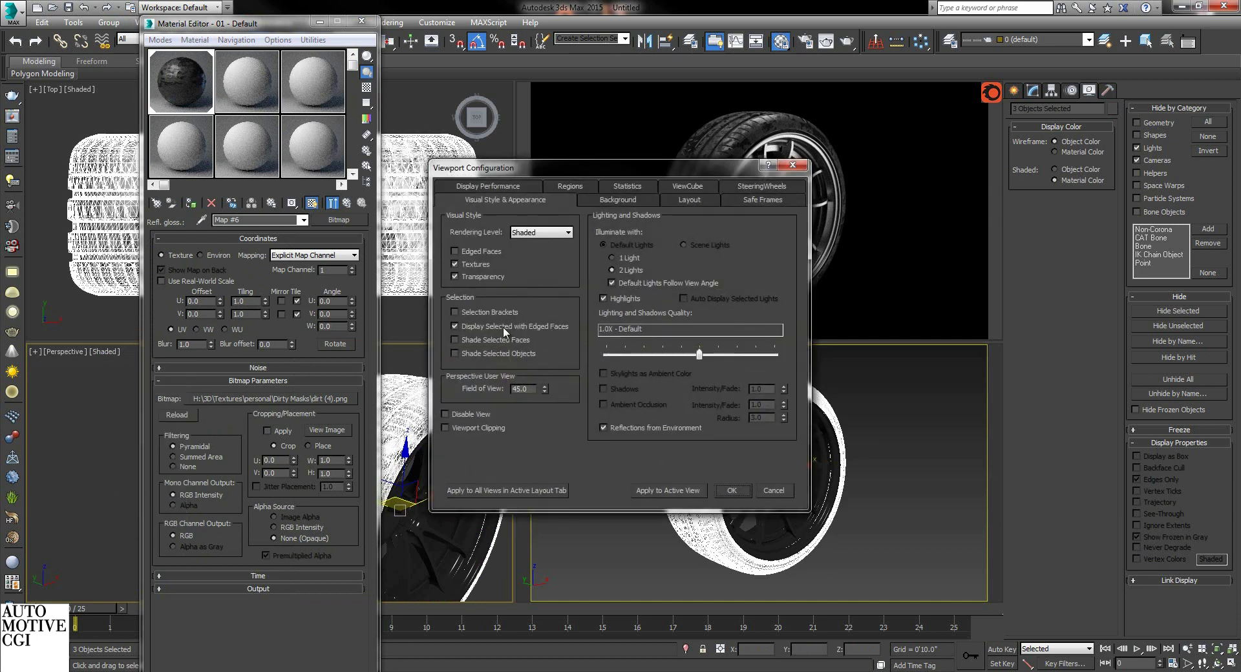
pyautogui.click(732, 491)
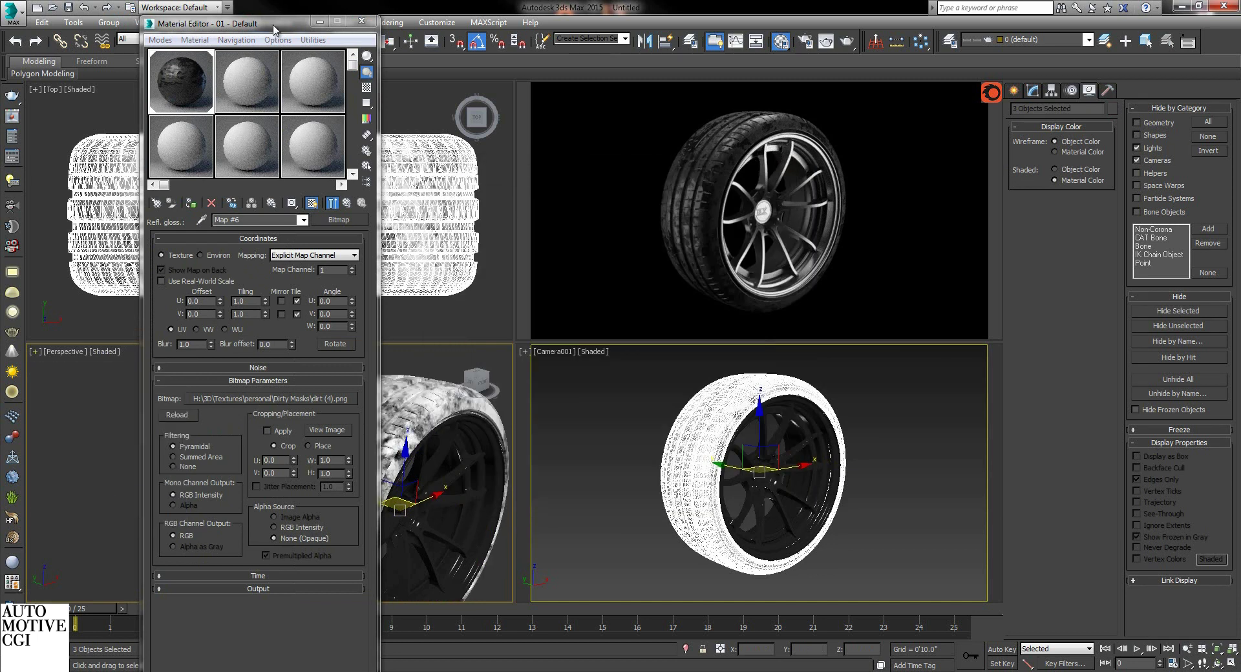
pyautogui.moveTo(273, 26); pyautogui.dragTo(164, 31)
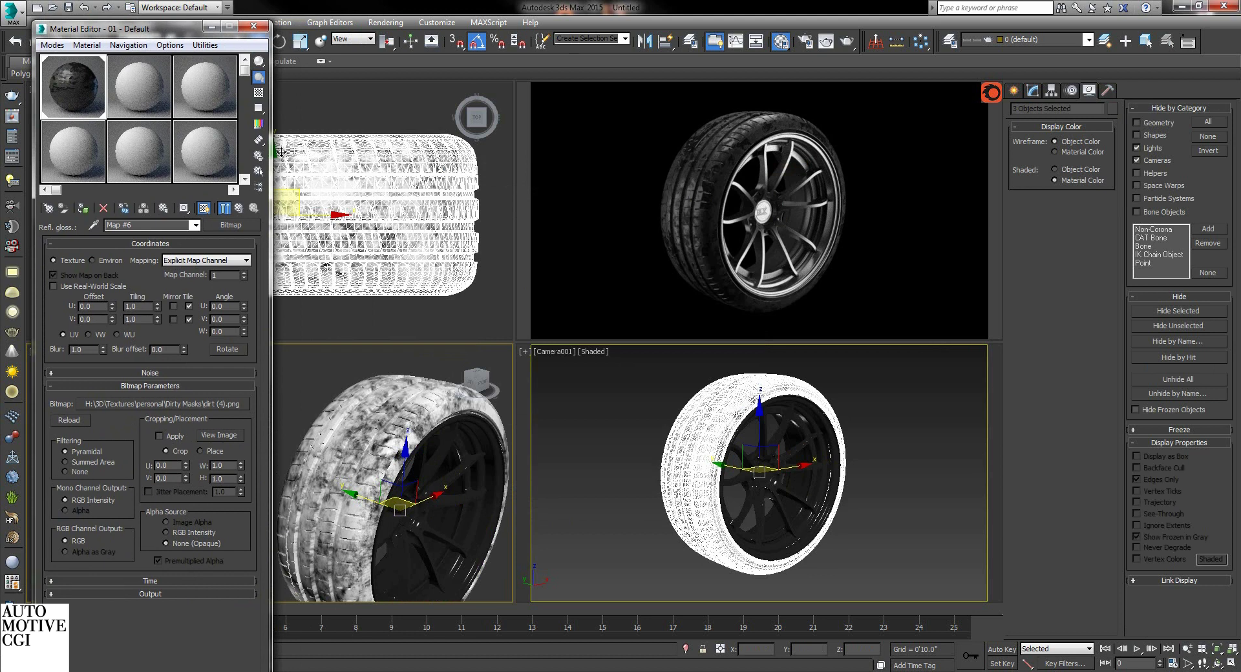
# Turn off the edged-faces display of selected objects in the Camera001 viewport as well.
pyautogui.click(525, 351)
pyautogui.click(597, 505)
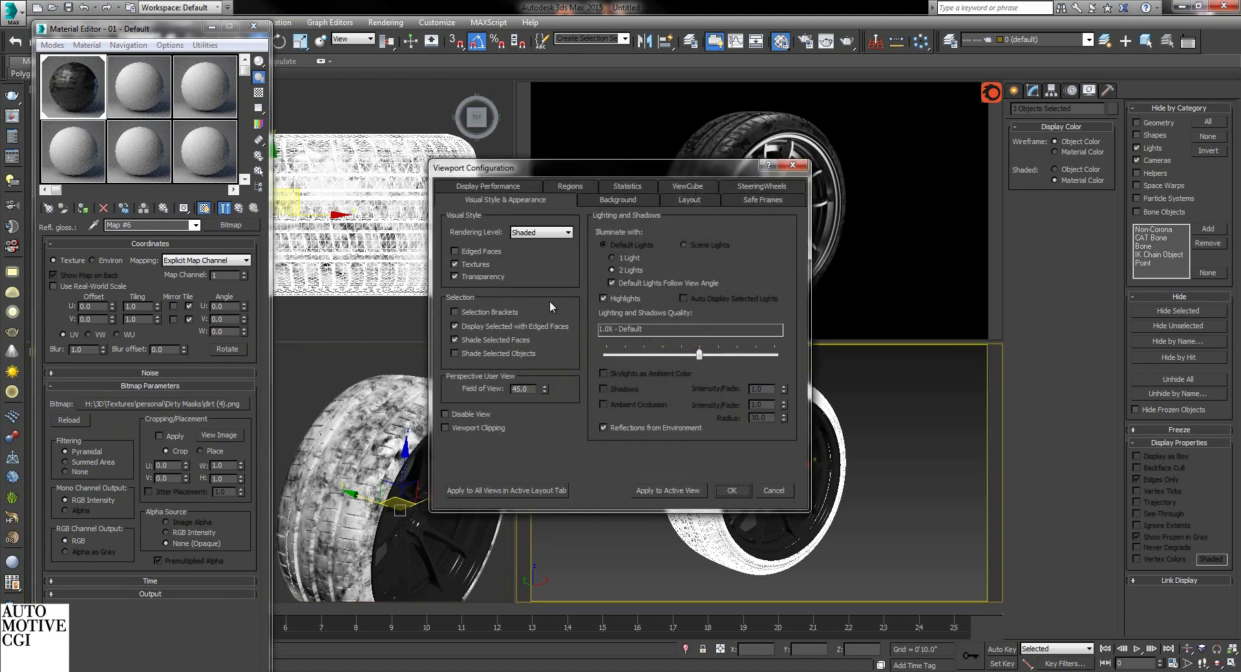
pyautogui.click(731, 491)
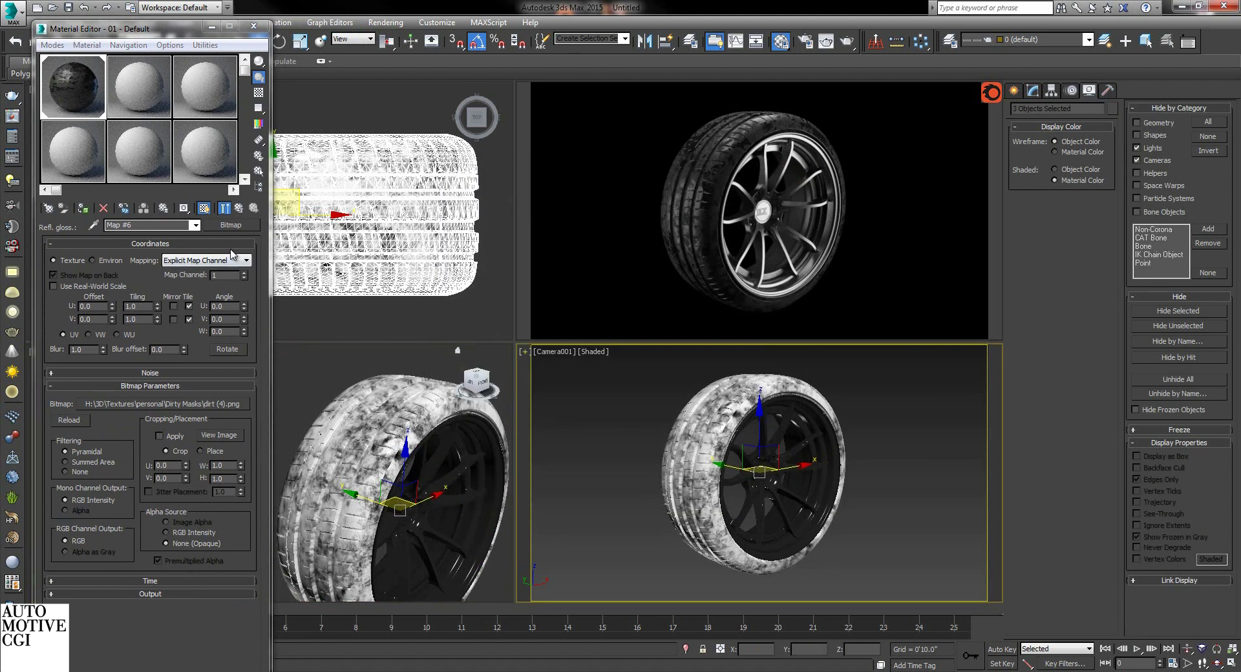
# Set the dirt bitmap's map channel to 2 and add a UVW Map modifier to the selected tire objects.
pyautogui.click(224, 276)
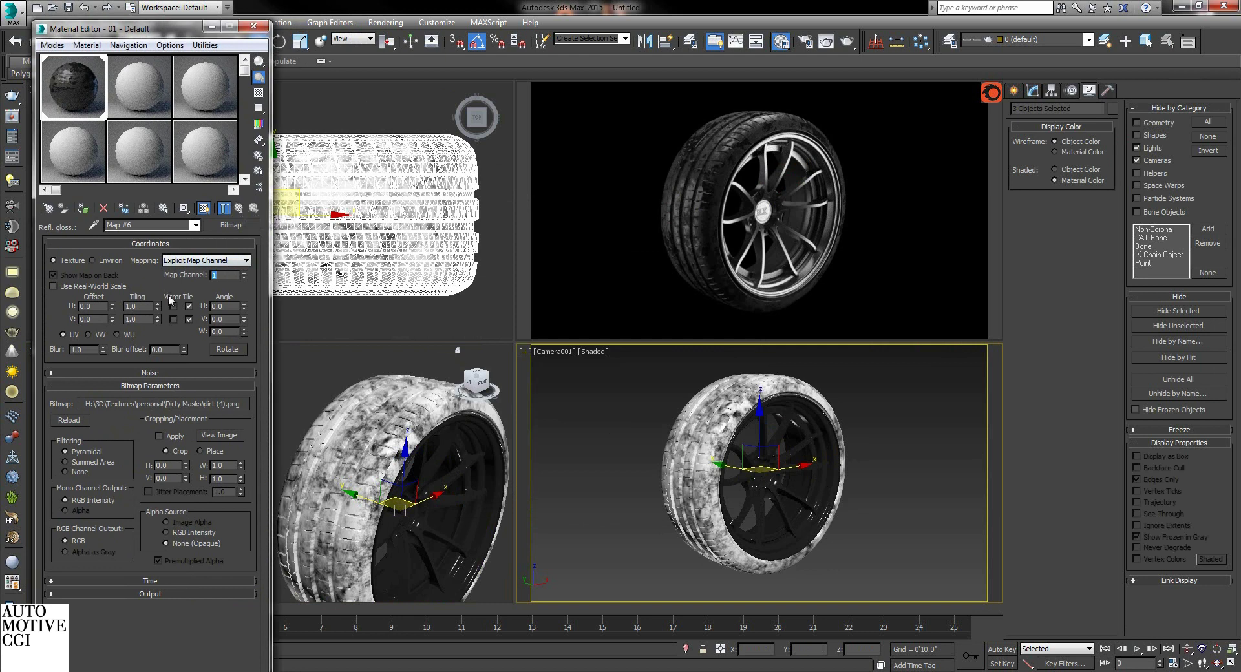
pyautogui.write('2')
pyautogui.click(1032, 91)
pyautogui.click(1068, 124)
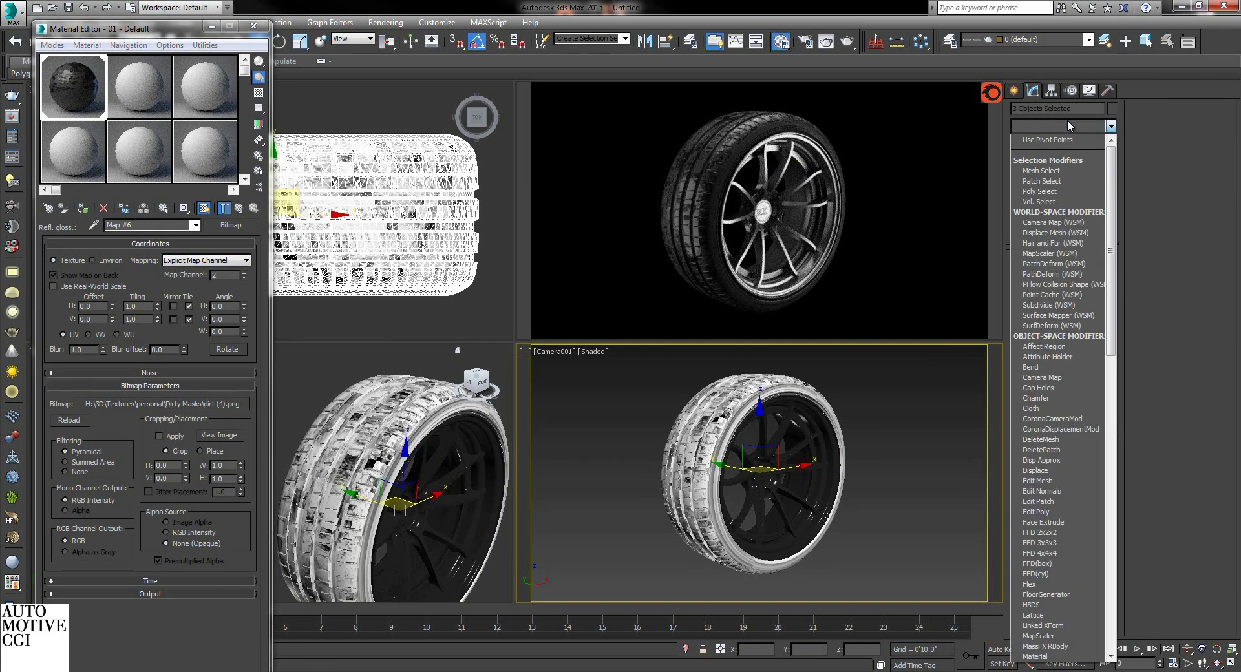
pyautogui.write('uvw')
pyautogui.press('Return')
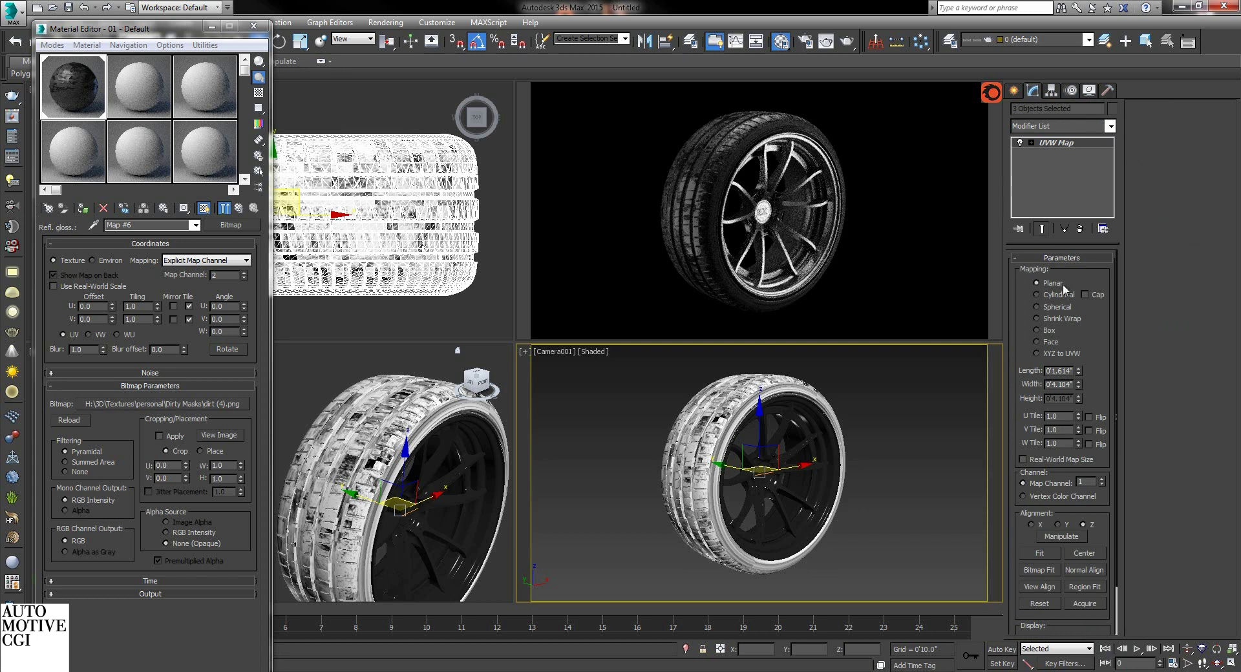
# Change the UVW Map projection to Box and set its length, width and height to 1'0.0" each.
pyautogui.click(1049, 341)
pyautogui.click(1049, 330)
pyautogui.doubleClick(1060, 371)
pyautogui.write('1')
pyautogui.press('Return')
pyautogui.doubleClick(1059, 385)
pyautogui.write('1')
pyautogui.press('Return')
pyautogui.doubleClick(1058, 399)
pyautogui.write('1')
pyautogui.press('Return')
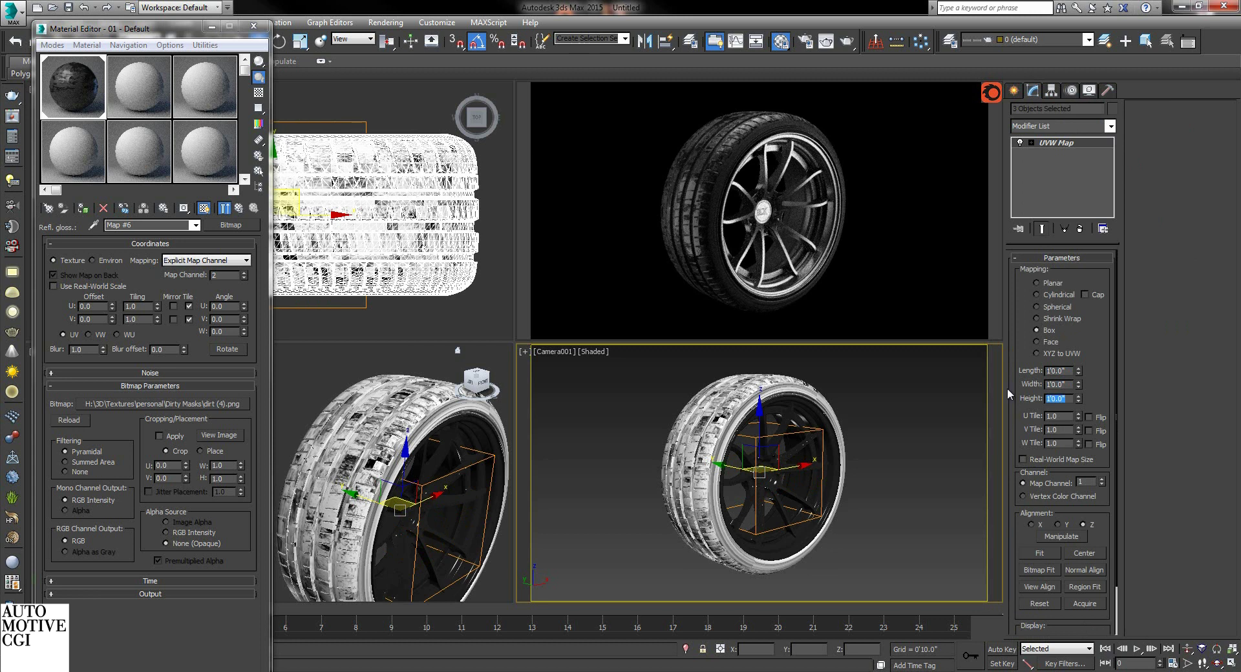
# Set the UVW Map modifier's map channel to 2.
pyautogui.keyDown('alt'); pyautogui.moveTo(388, 430); pyautogui.dragTo(374, 439, button='middle'); pyautogui.keyUp('alt')
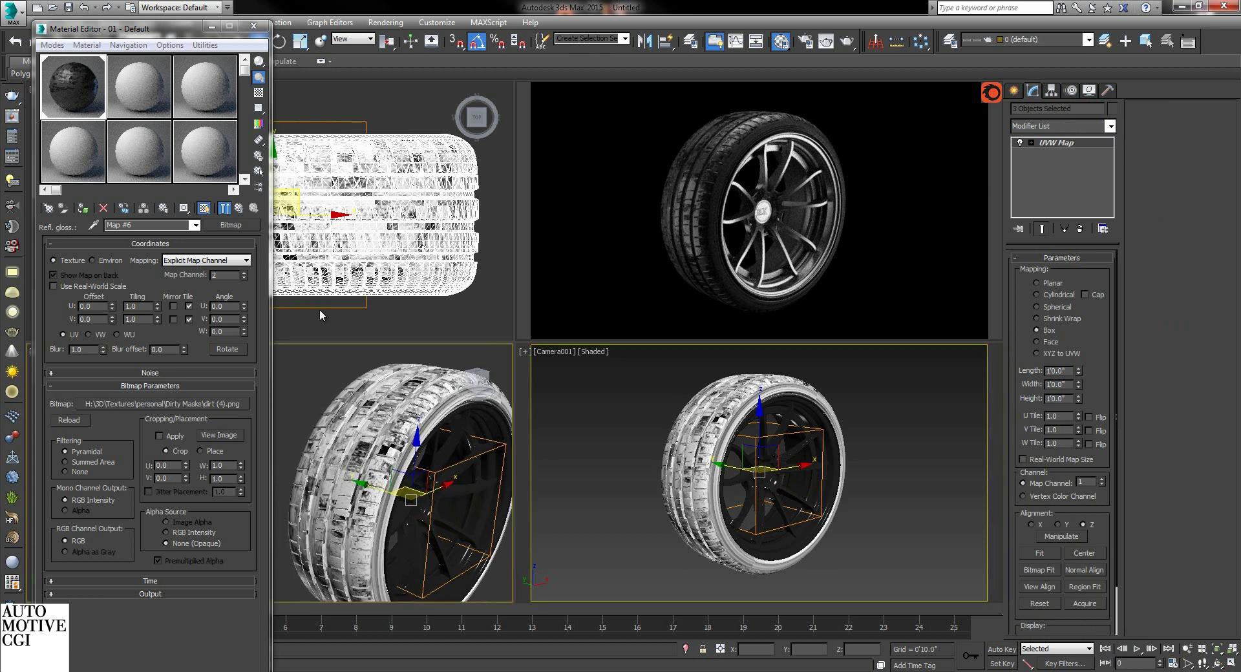
pyautogui.write('2')
pyautogui.press('Return')
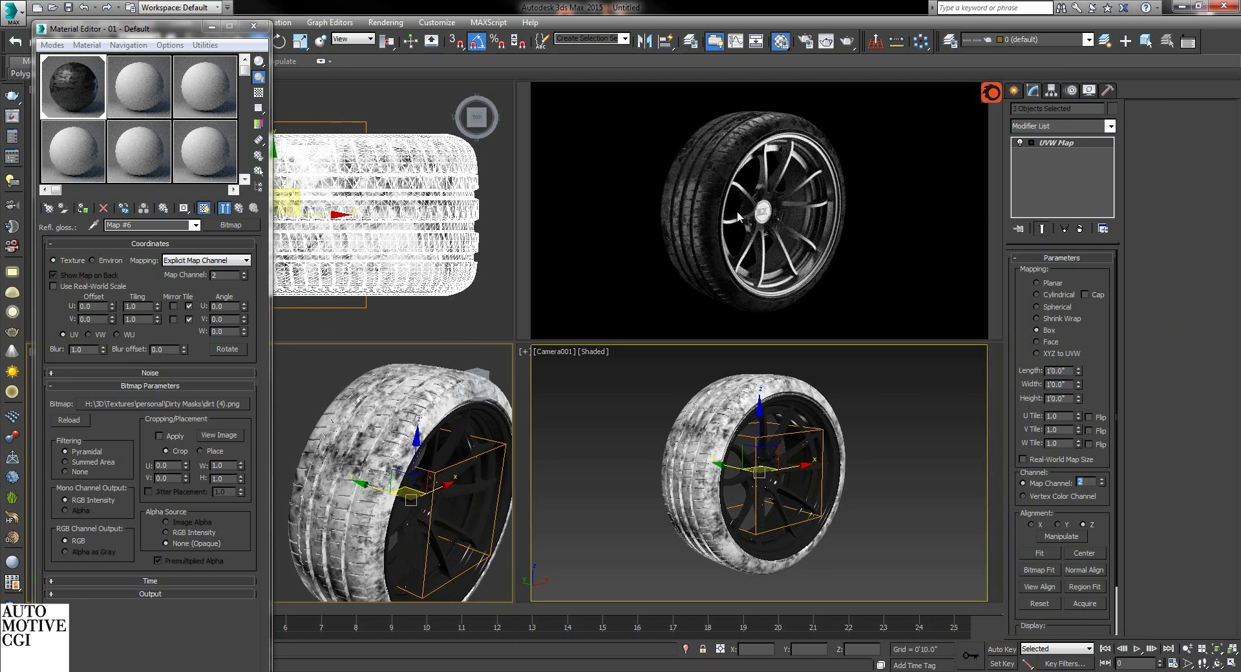
# Switch the Camera001 viewport to a Perspective view with a close-up of the tire tread.
pyautogui.middleClick(897, 468)
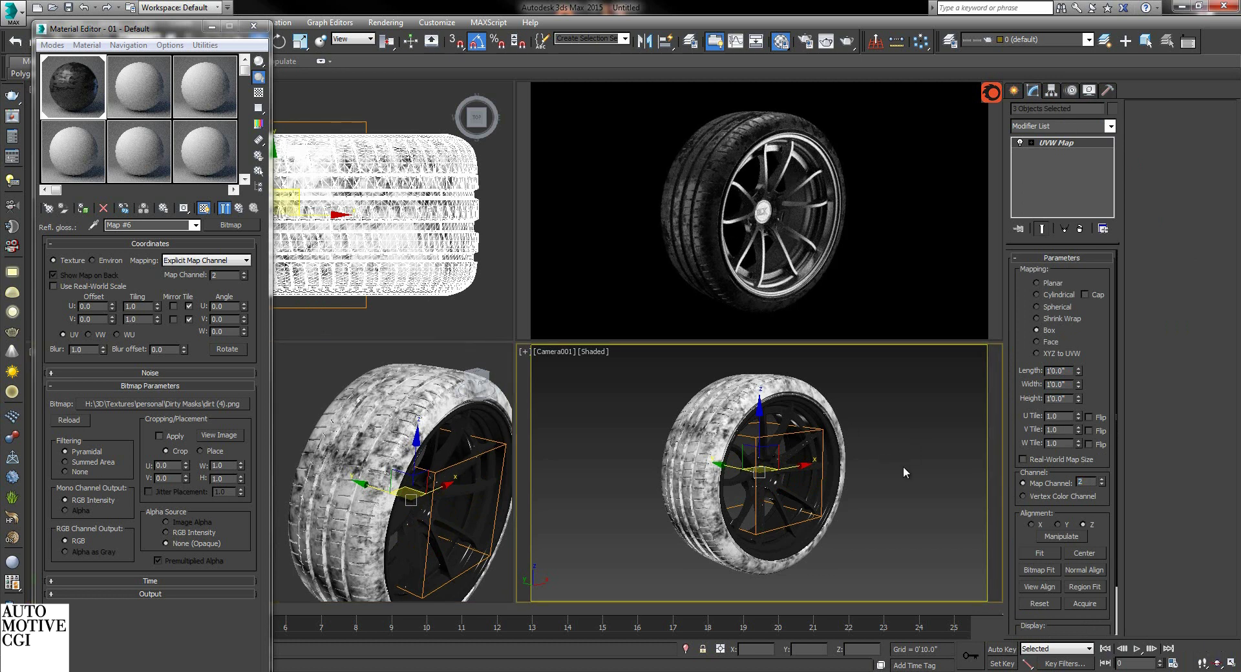
pyautogui.press('p')
pyautogui.scroll(2, 727, 449)
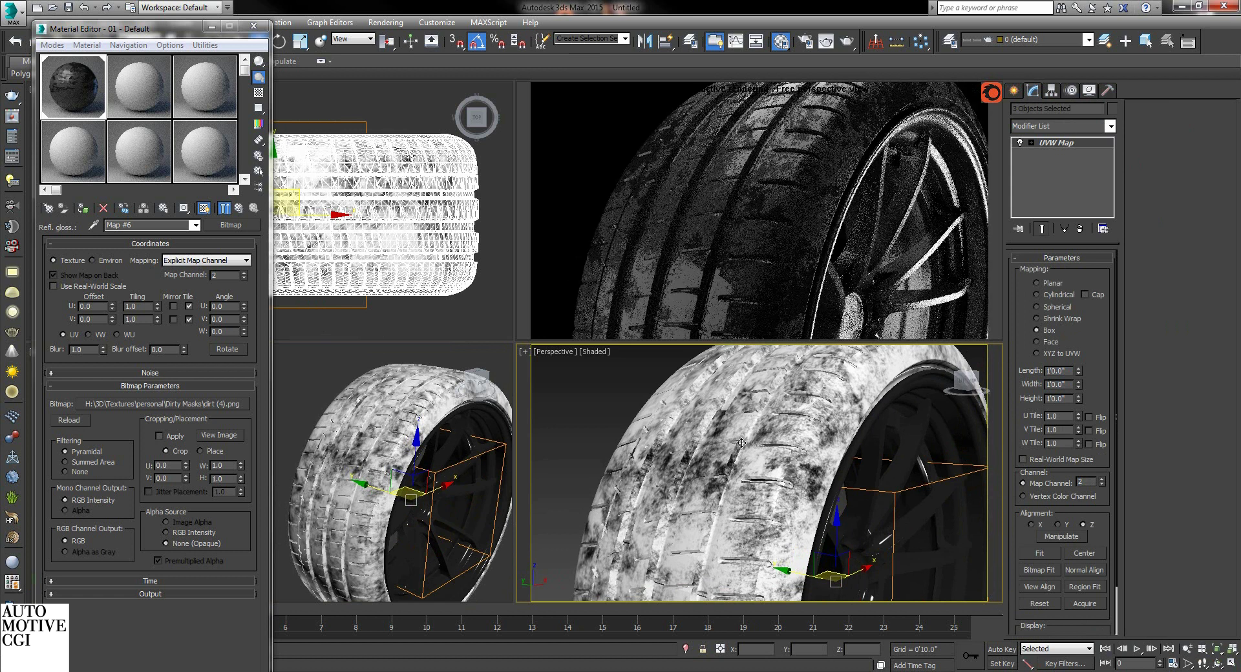
# Set the Refl. glossiness map amount of the tire material to 30 and deselect the tire objects.
pyautogui.click(238, 207)
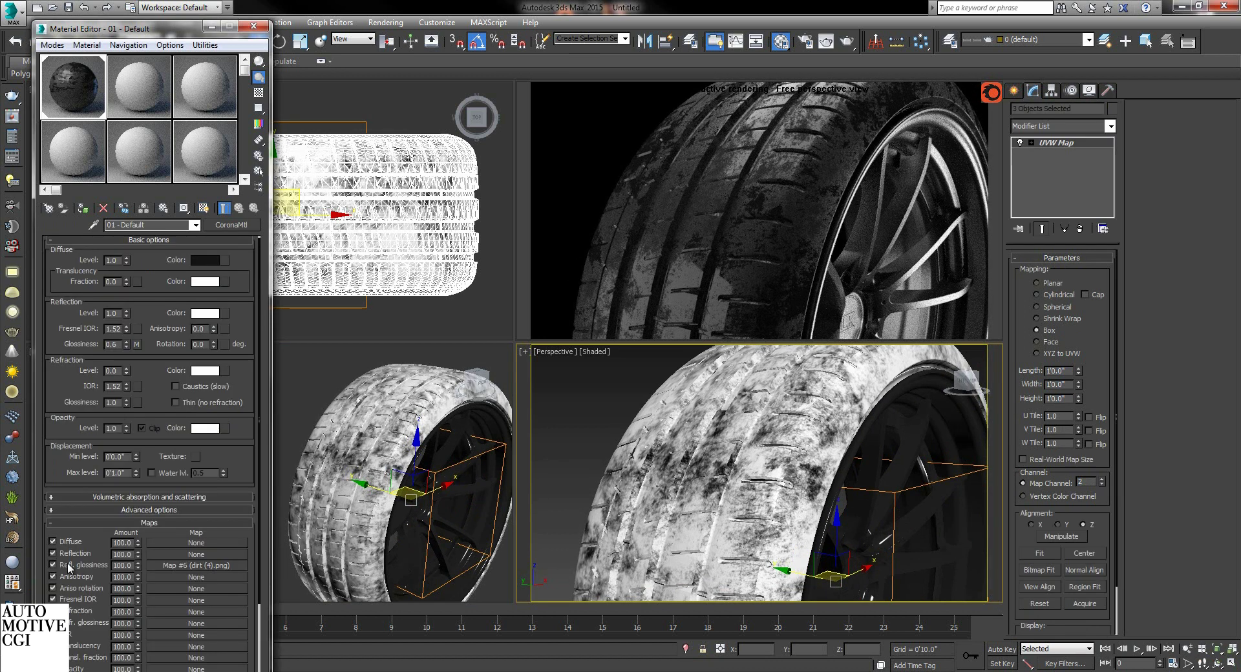
pyautogui.click(124, 566)
pyautogui.write('50')
pyautogui.press('Return')
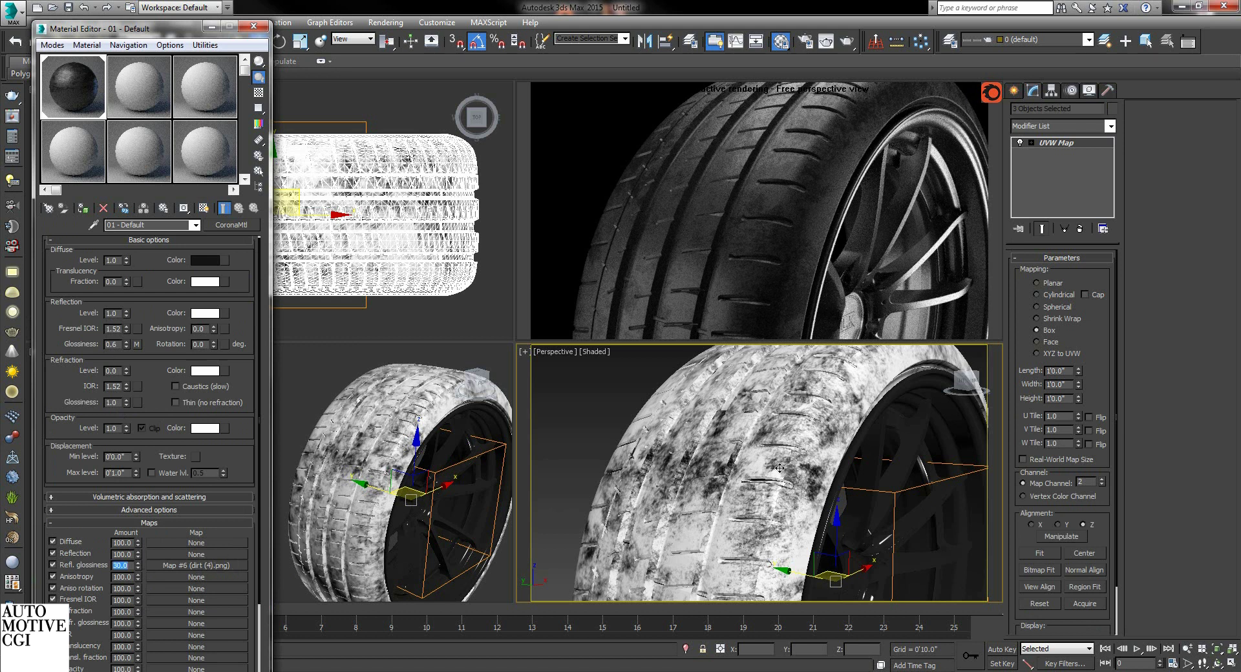
pyautogui.scroll(-4, 800, 441)
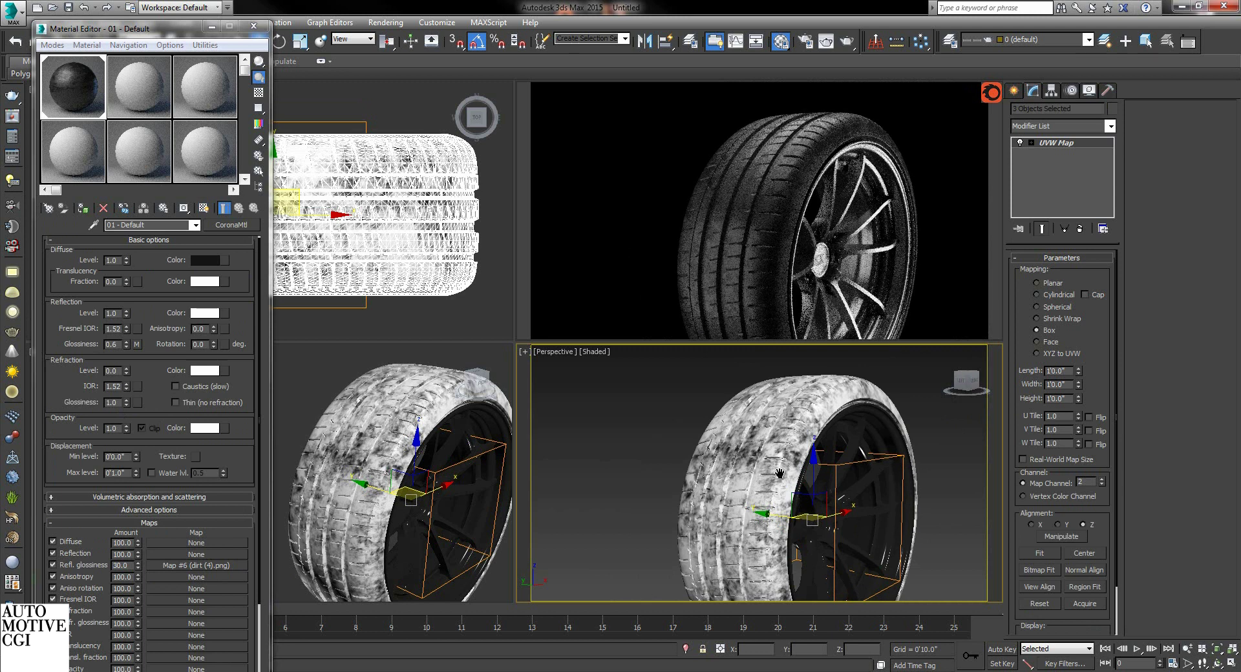
pyautogui.moveTo(775, 473); pyautogui.dragTo(765, 471, button='middle')
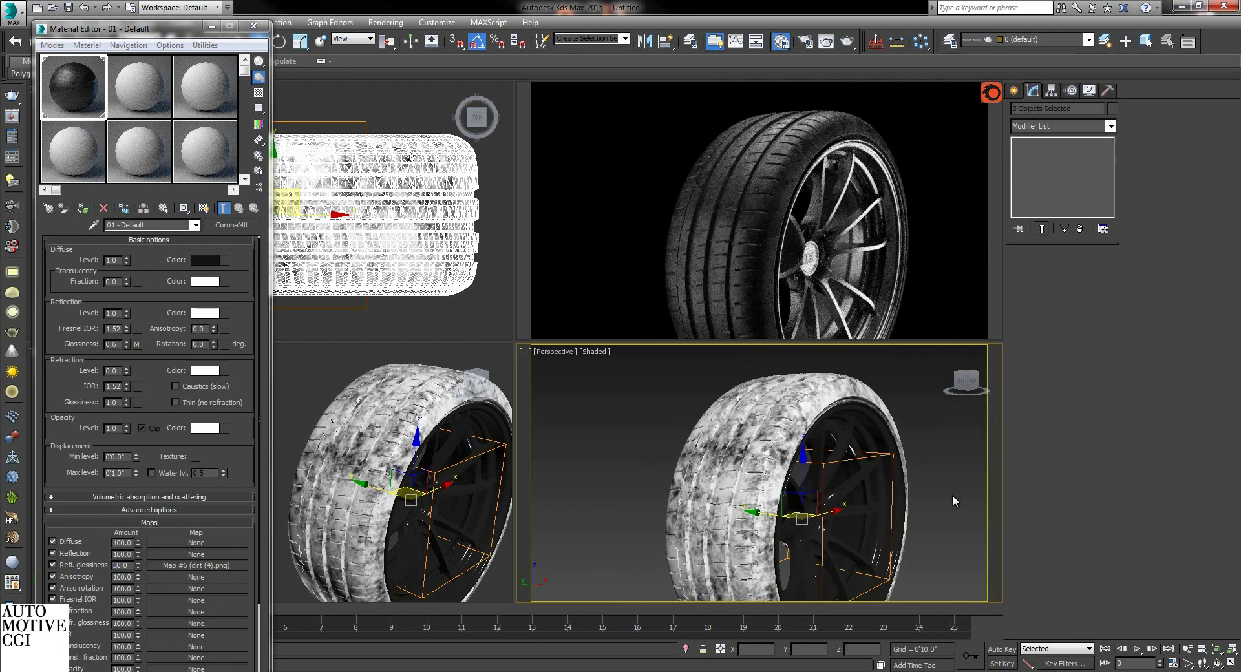
pyautogui.click(933, 490)
# Assign a CoronaRoundEdges map to the Bump slot of the tire material.
pyautogui.scroll(-3, 240, 454)
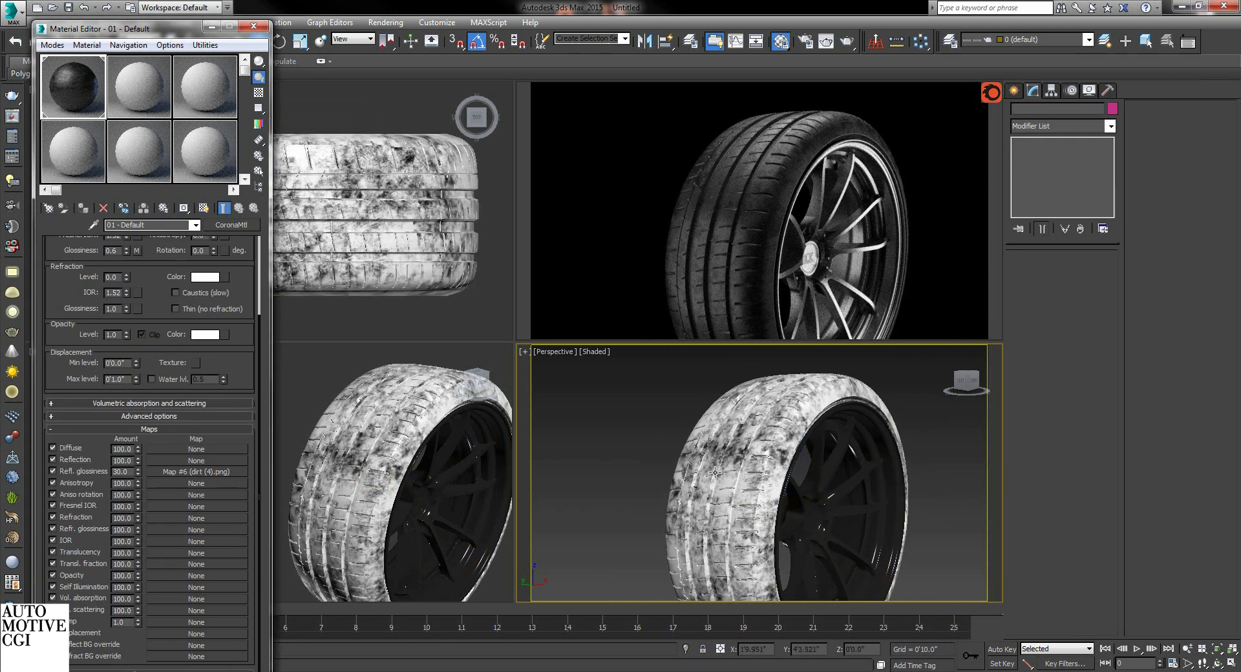
pyautogui.scroll(6, 760, 473)
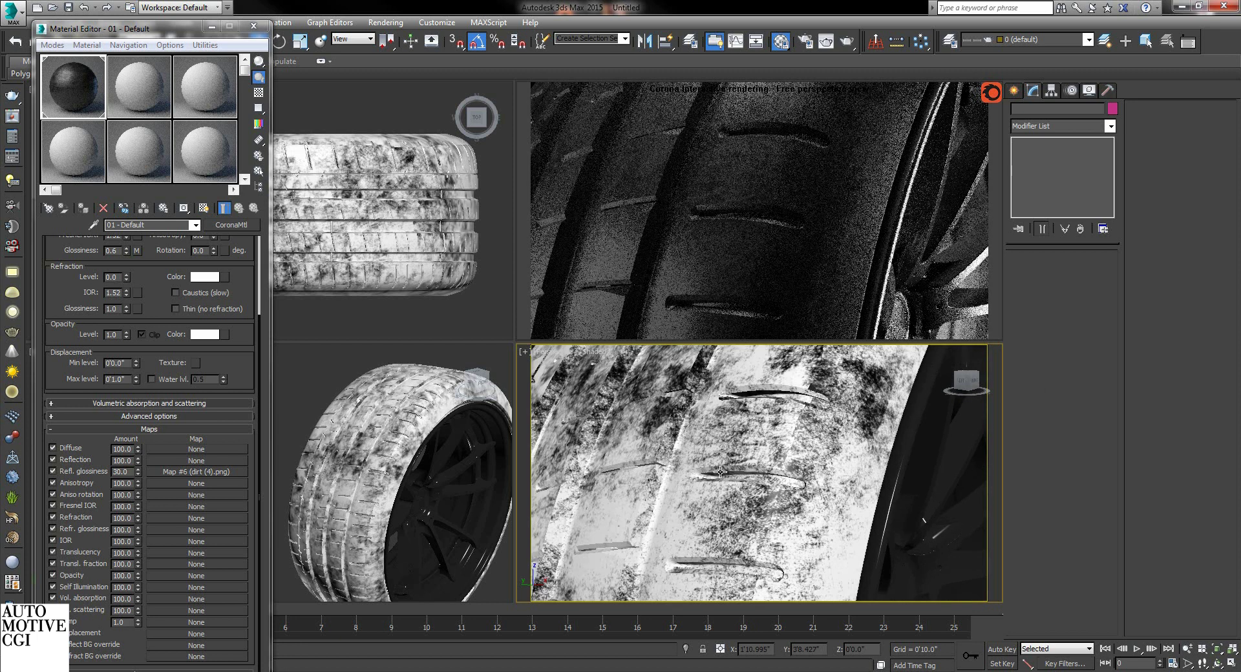
pyautogui.click(244, 357)
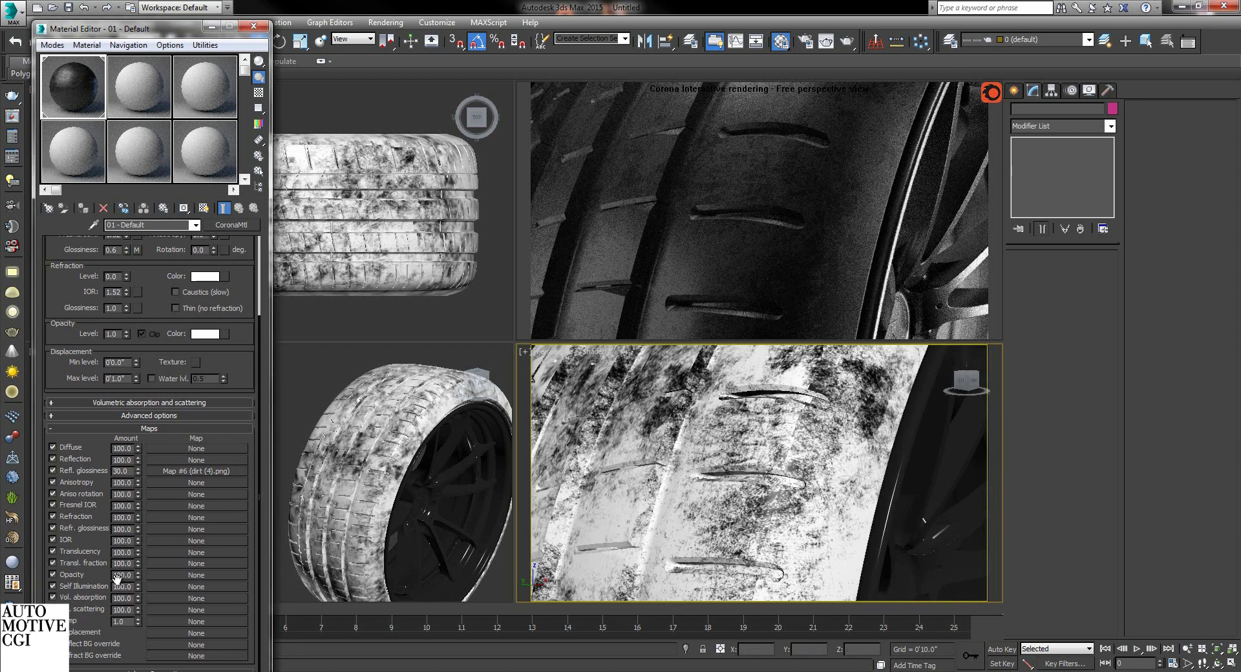
pyautogui.click(173, 621)
pyautogui.scroll(-10, 602, 547)
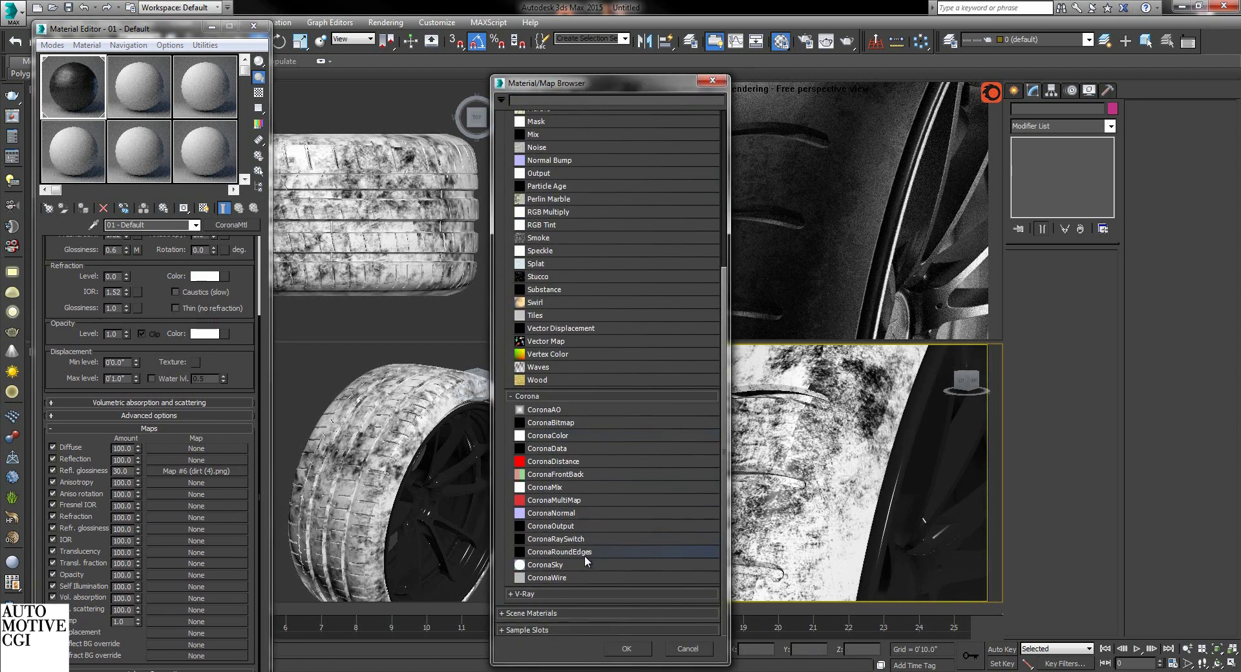
pyautogui.doubleClick(584, 553)
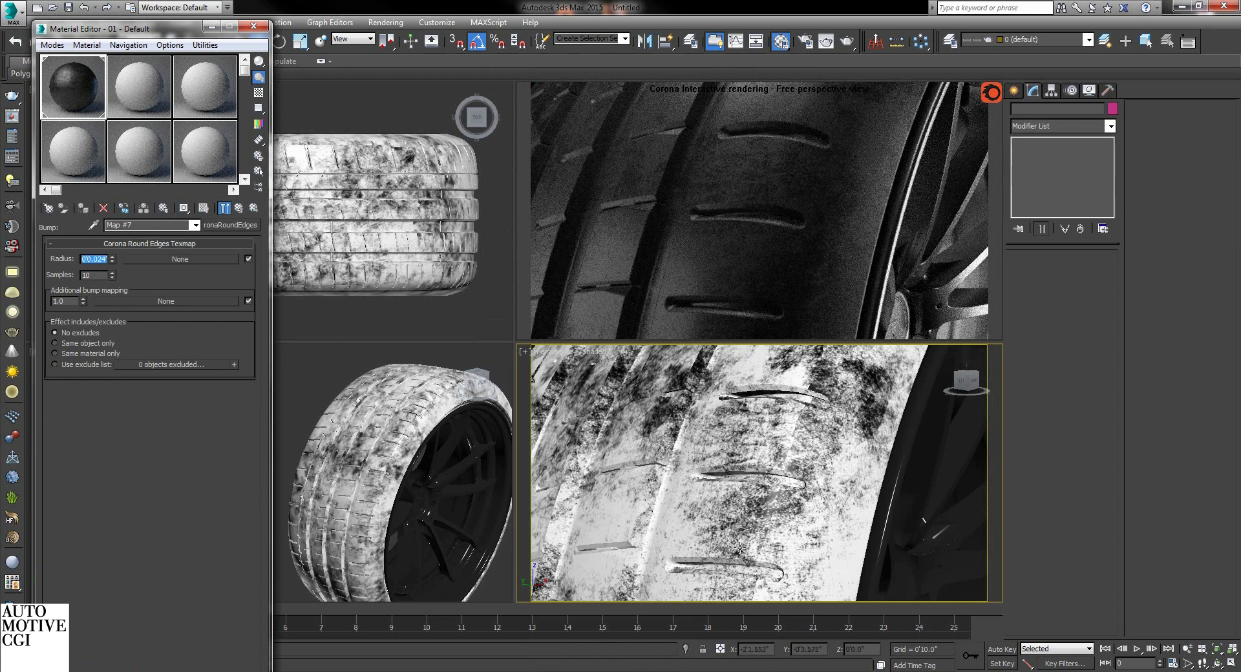
# Load the dirt (7) bitmap from the Dirty Masks folder as the additional bump map of the CoronaRoundEdges map.
pyautogui.scroll(-3, 775, 463)
pyautogui.keyDown('alt'); pyautogui.moveTo(758, 400); pyautogui.dragTo(760, 450, button='middle'); pyautogui.keyUp('alt')
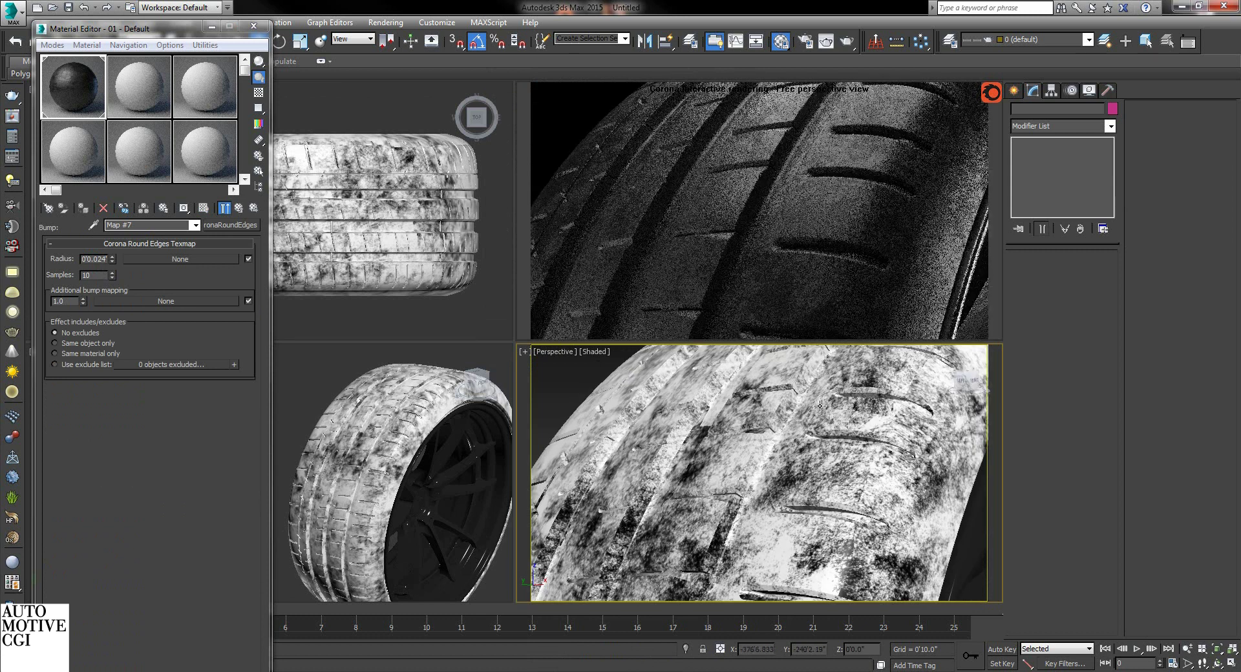
pyautogui.click(145, 301)
pyautogui.scroll(10, 573, 293)
pyautogui.scroll(1, 575, 297)
pyautogui.doubleClick(540, 161)
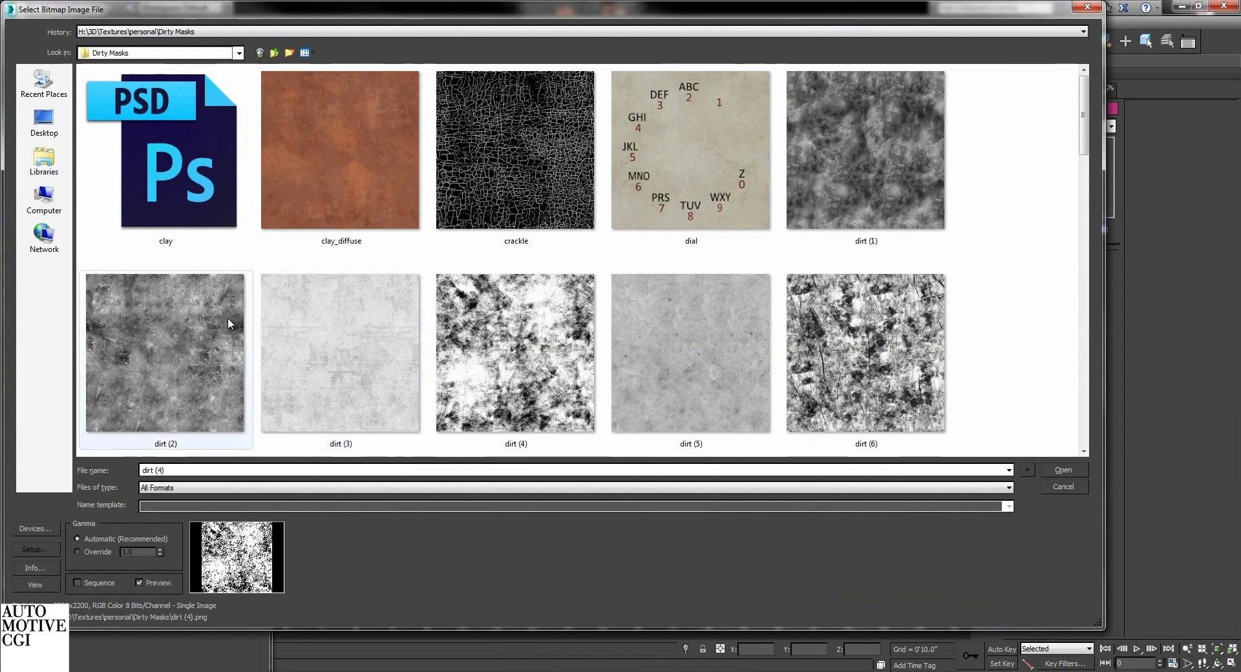
pyautogui.scroll(-3, 186, 336)
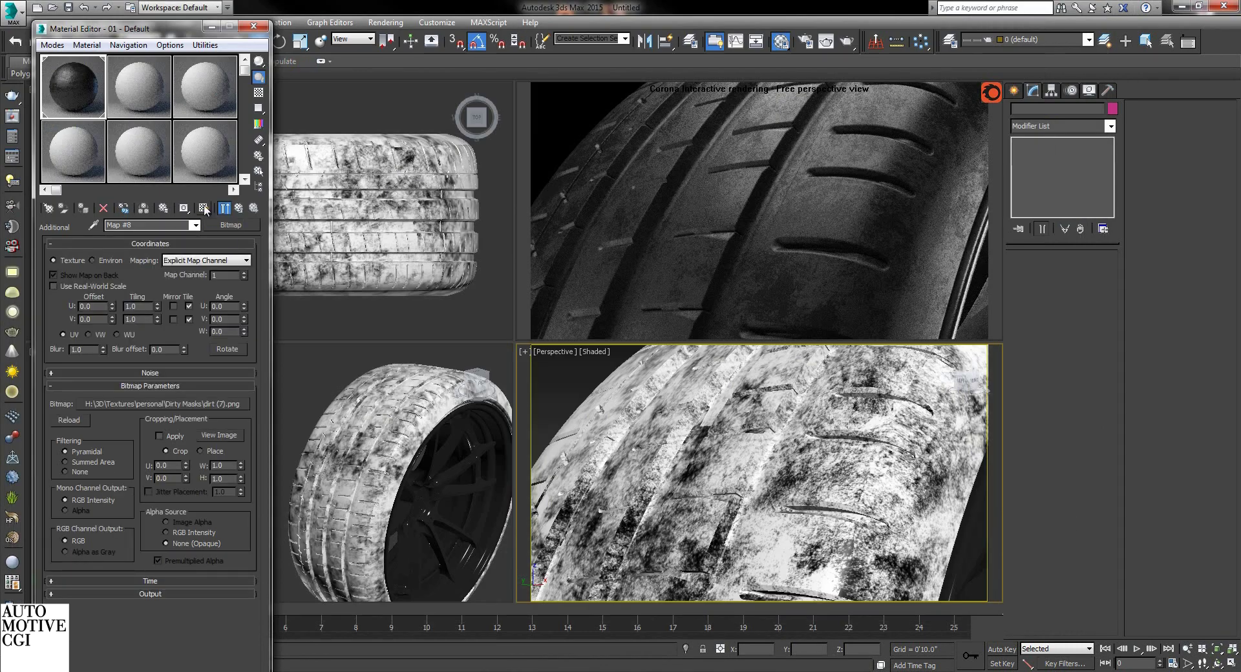
# Show the dirt (7) bitmap in the viewport and set its map channel to 2, U tiling to 3.0 and V tiling to 4.0.
pyautogui.click(204, 208)
pyautogui.click(243, 273)
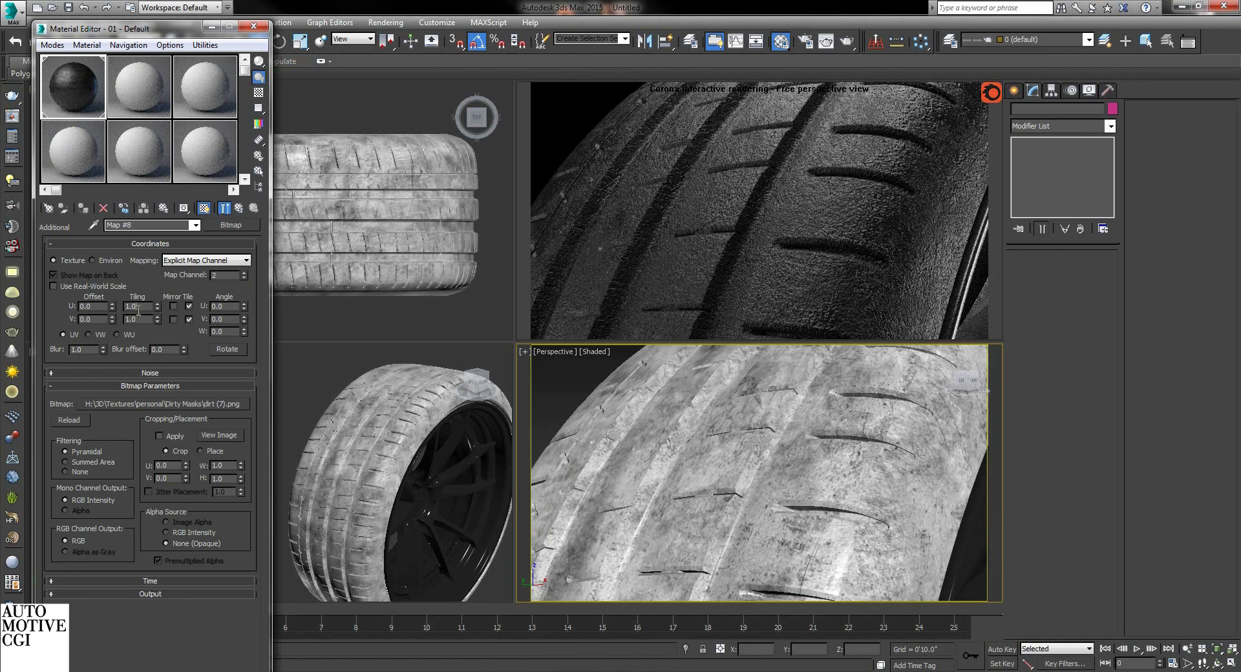
pyautogui.write('3')
pyautogui.press('Return')
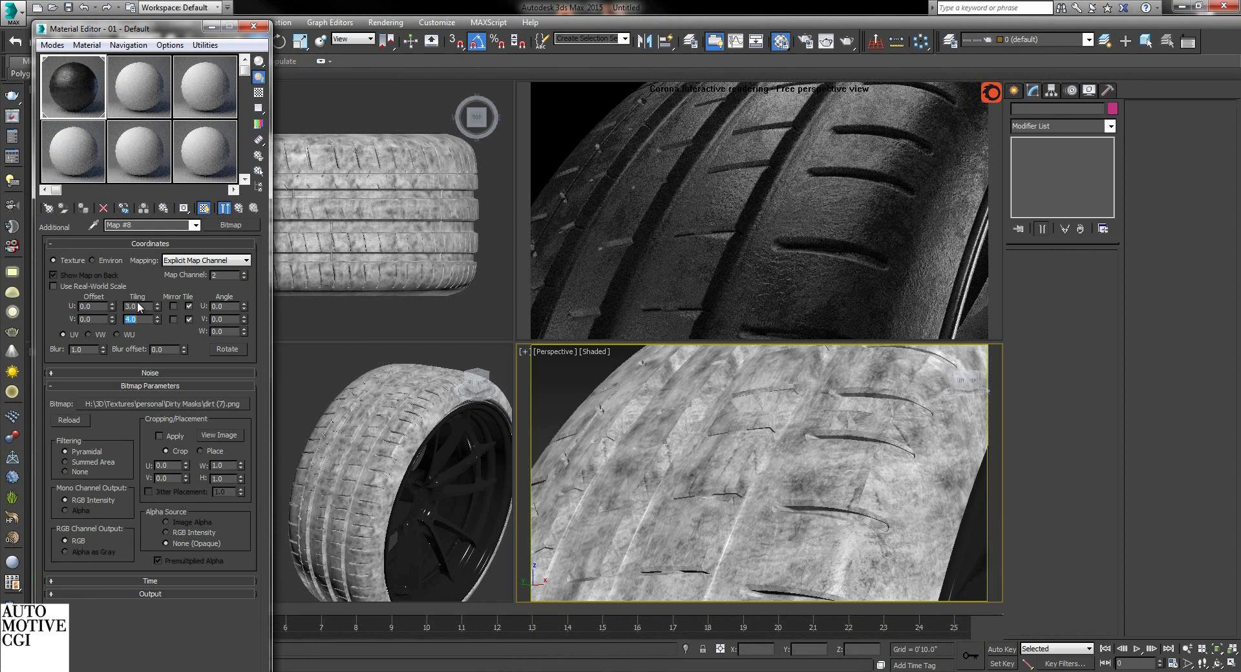
# Set the additional bump mapping amount of the CoronaRoundEdges map to 0.4 and return to the tire material's main parameters.
pyautogui.click(239, 208)
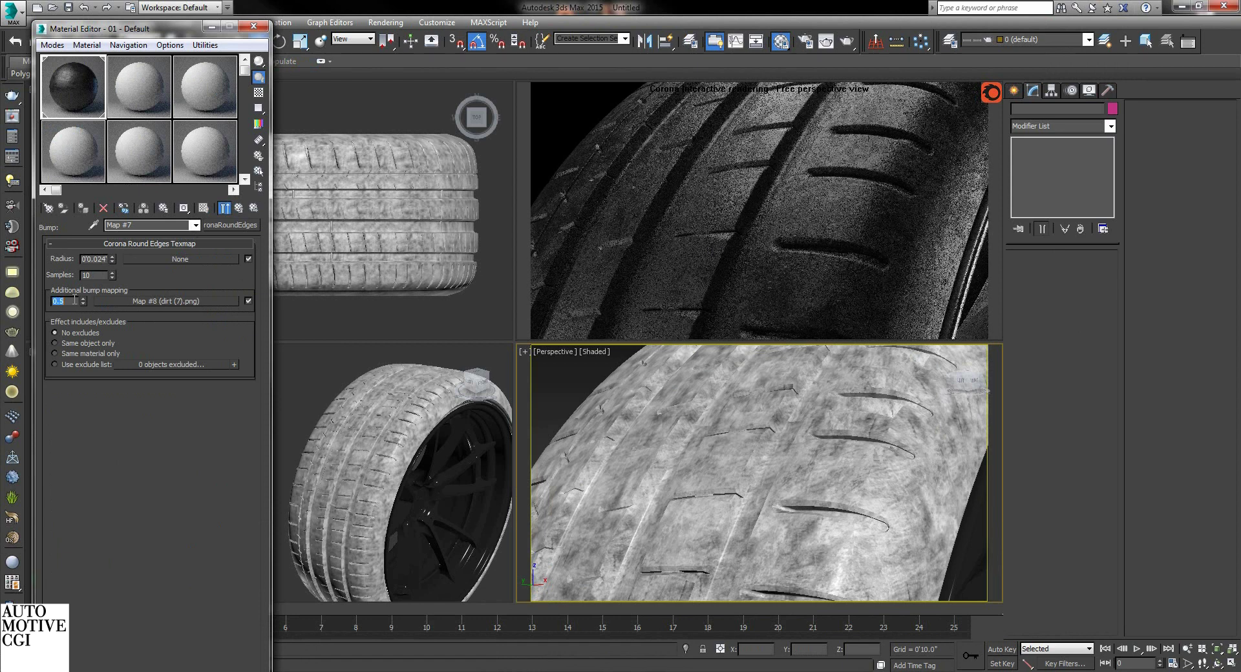
pyautogui.write('0.4')
pyautogui.press('Return')
pyautogui.scroll(-6, 769, 442)
pyautogui.click(239, 208)
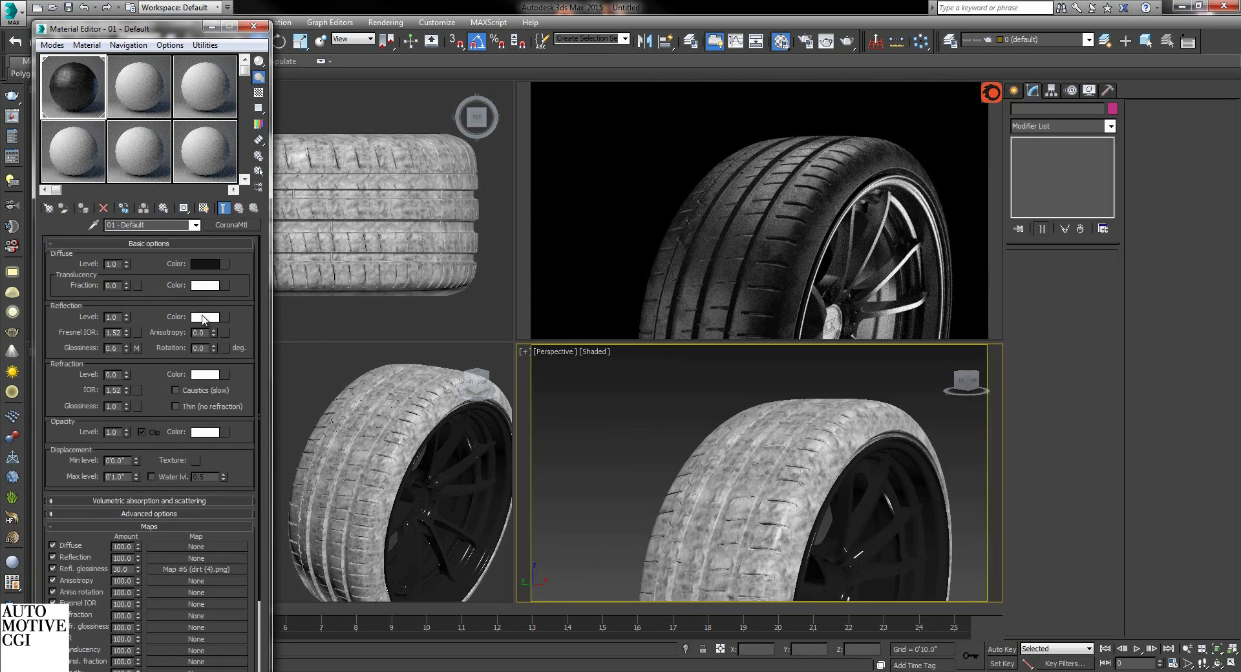
# Load the dirt (8) bitmap as the reflection color map of the tire material.
pyautogui.click(228, 319)
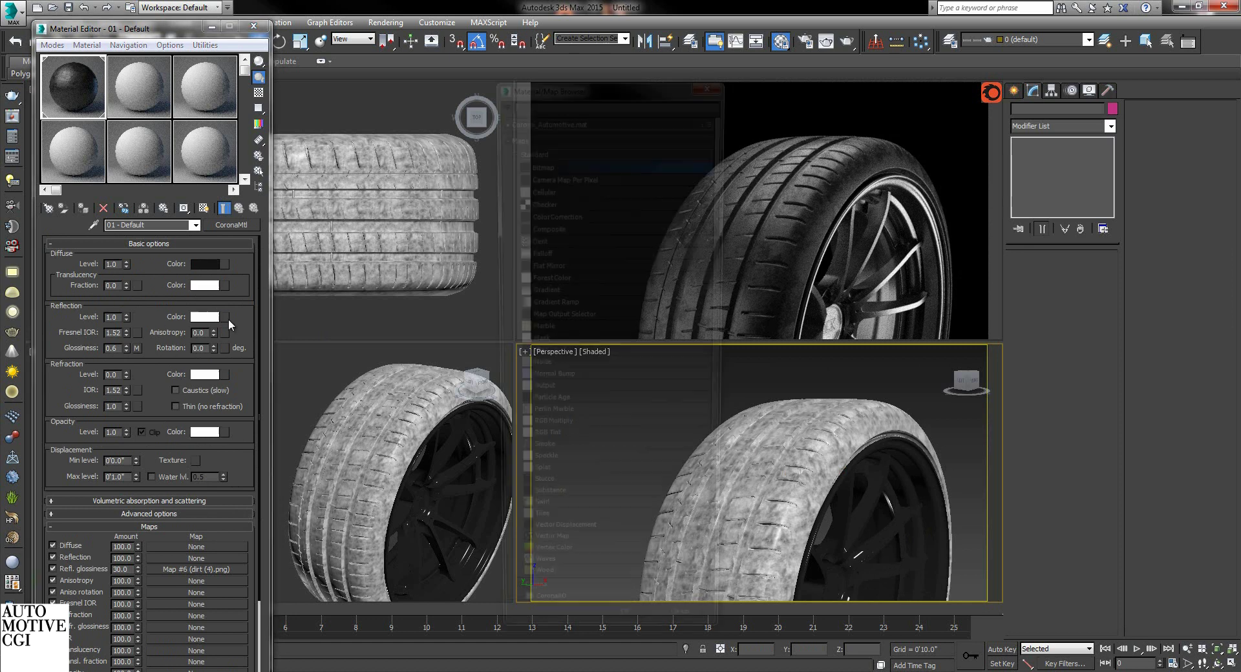
pyautogui.doubleClick(547, 163)
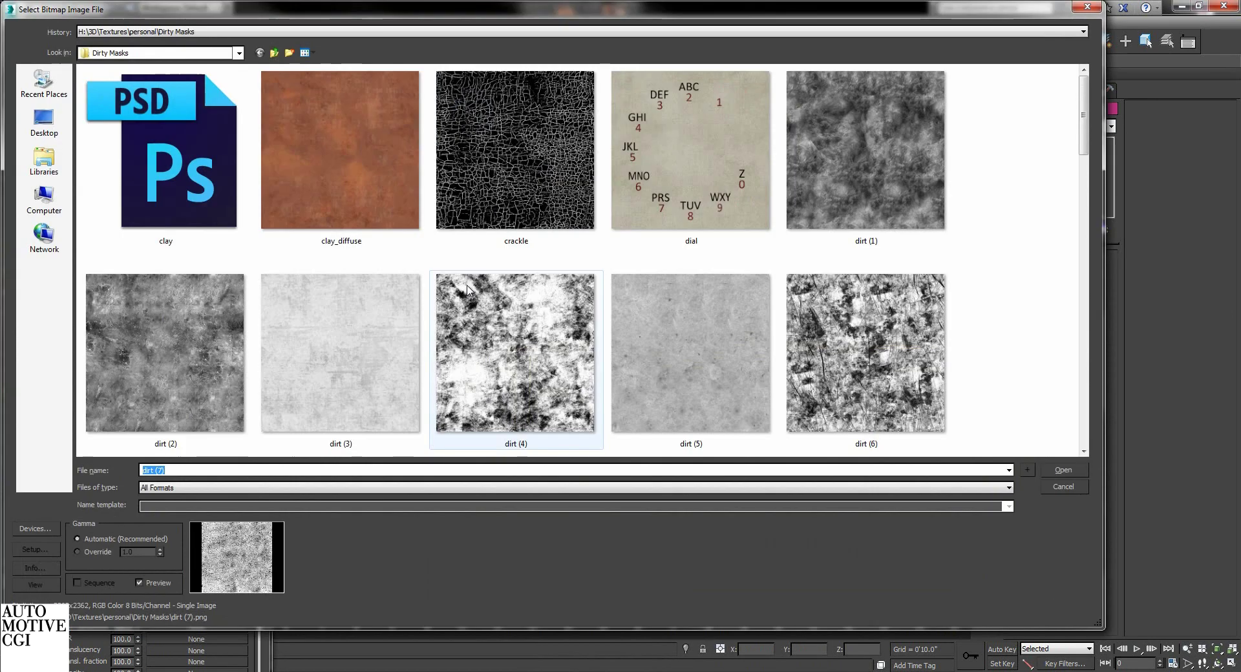
pyautogui.scroll(-2, 520, 409)
pyautogui.doubleClick(320, 355)
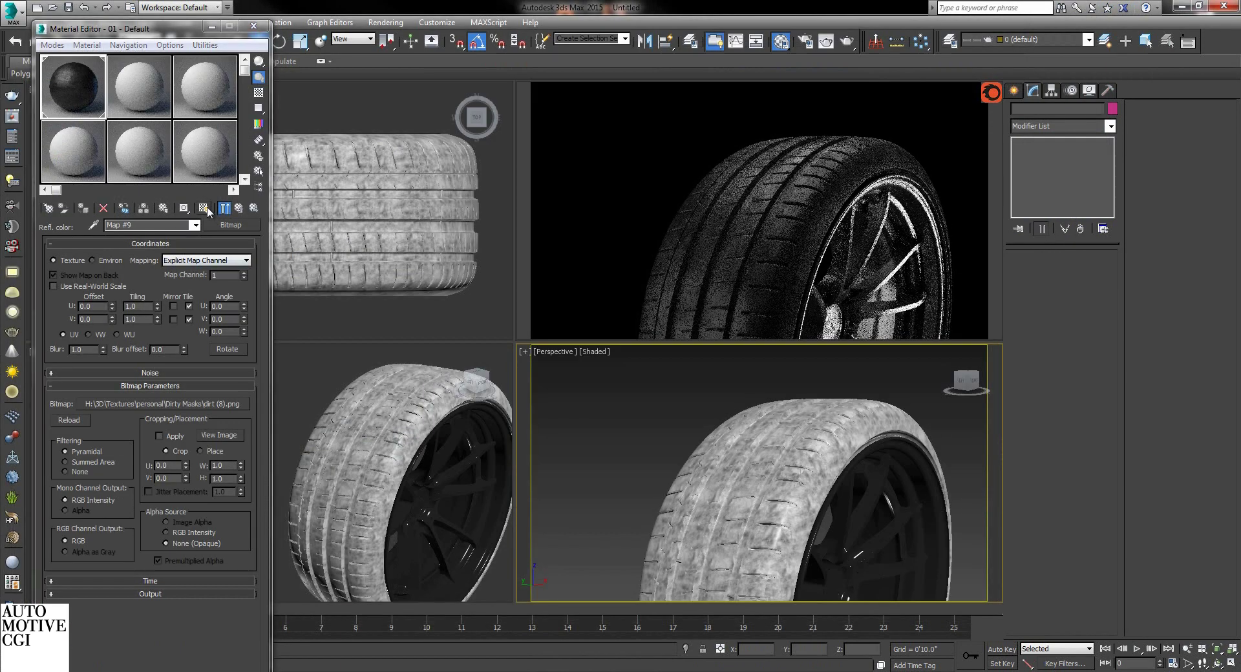
# Show the dirt (8) bitmap in the viewport, set its map channel to 2 and return to the parent material.
pyautogui.click(205, 208)
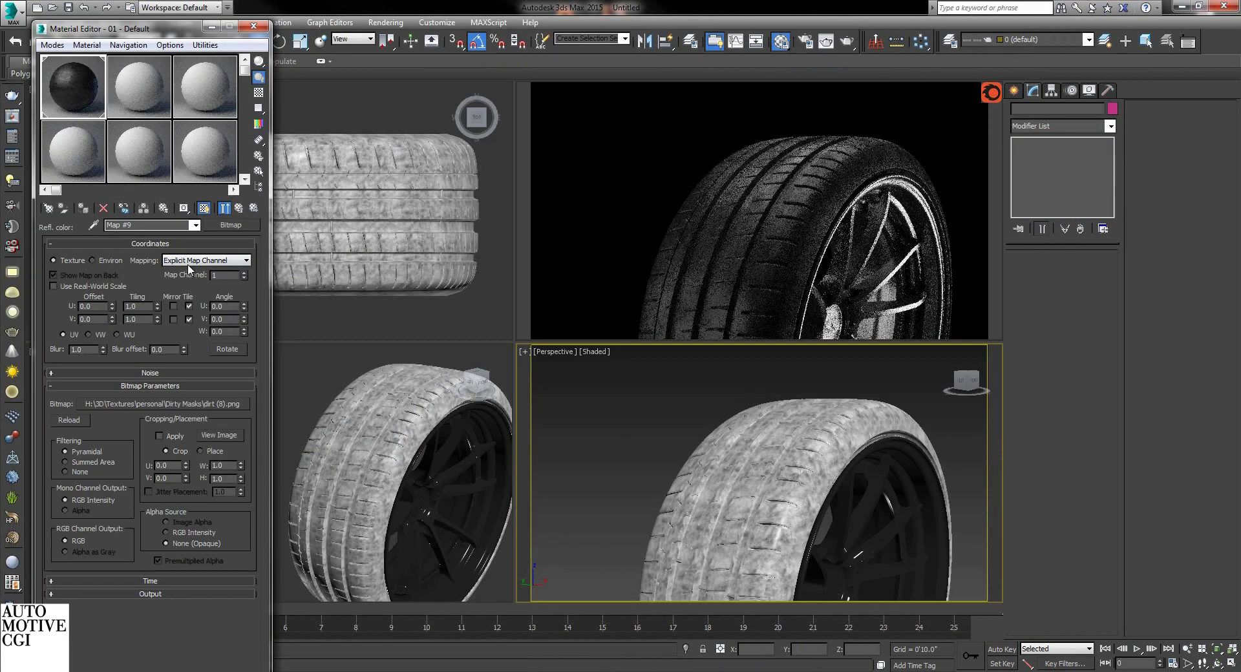
pyautogui.click(243, 273)
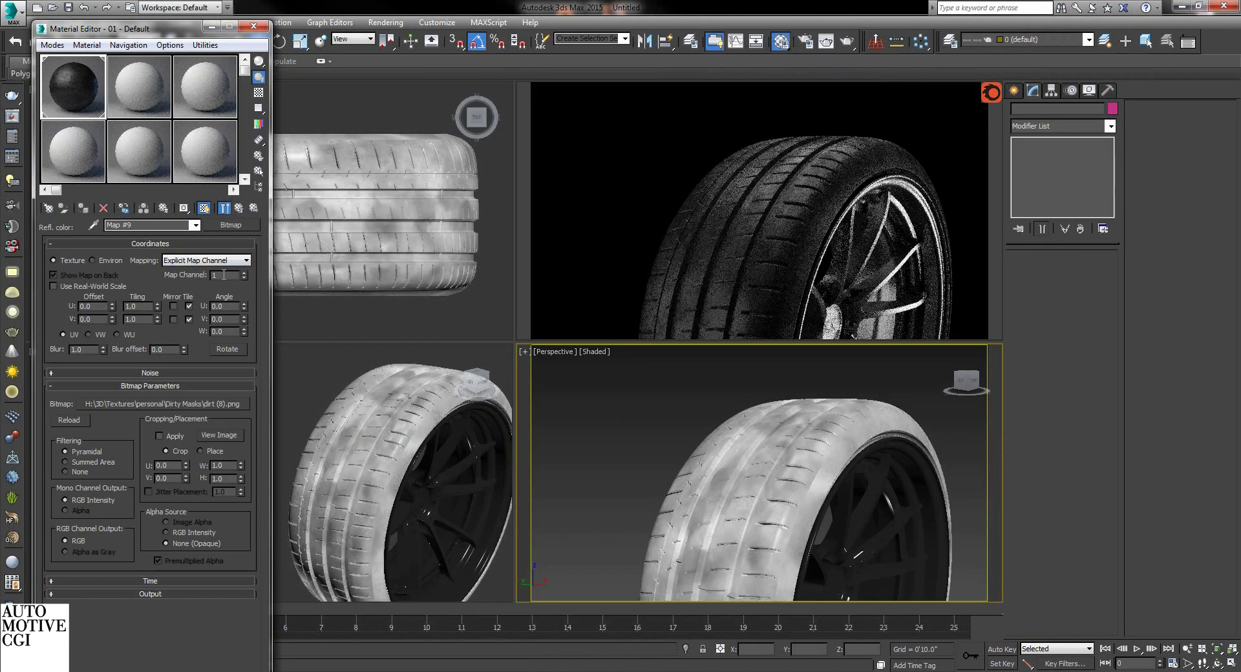
pyautogui.click(239, 208)
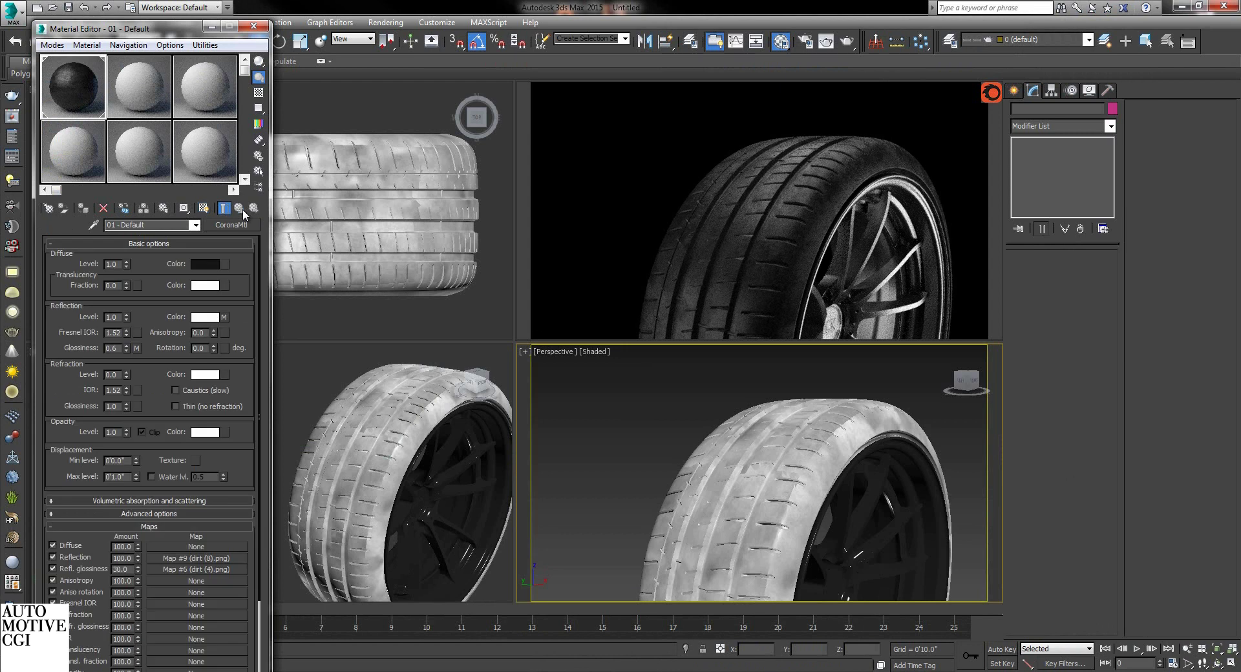
# Inspect the tire tread from the front and the whole wheel, and set the material's reflection glossiness to 0.5.
pyautogui.keyDown('alt'); pyautogui.moveTo(782, 510); pyautogui.dragTo(818, 504, button='middle'); pyautogui.keyUp('alt')
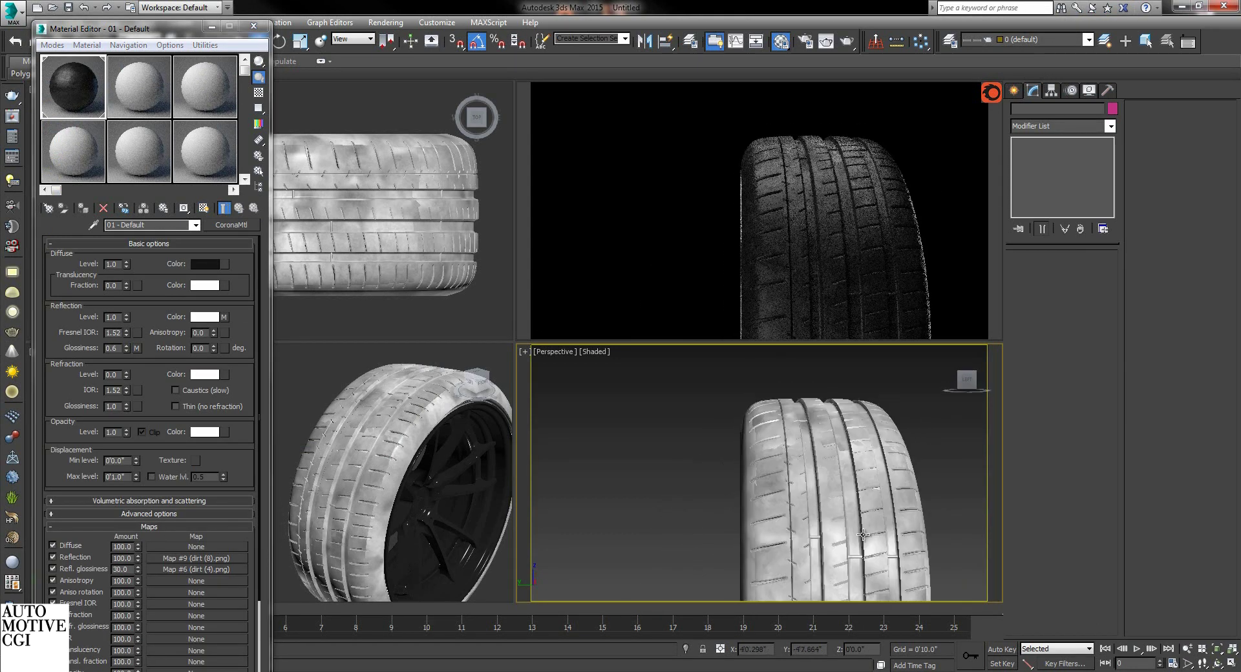
pyautogui.scroll(5, 811, 459)
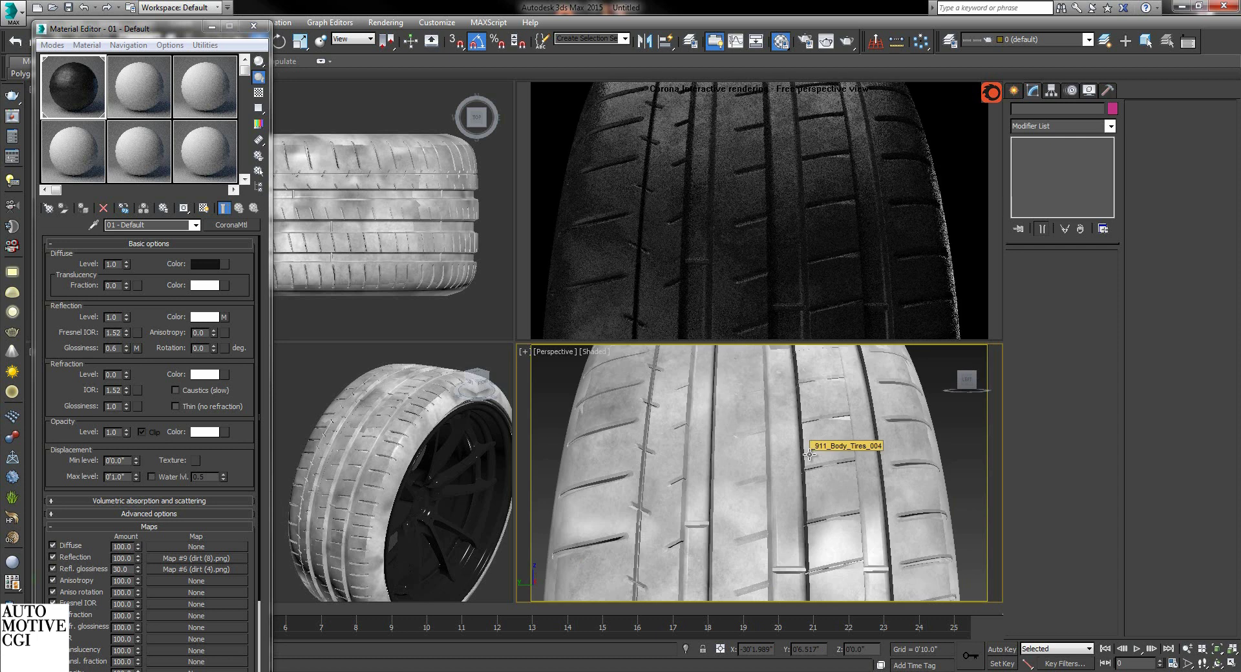
pyautogui.press('z')
pyautogui.keyDown('alt'); pyautogui.moveTo(809, 465); pyautogui.dragTo(765, 493, button='middle'); pyautogui.keyUp('alt')
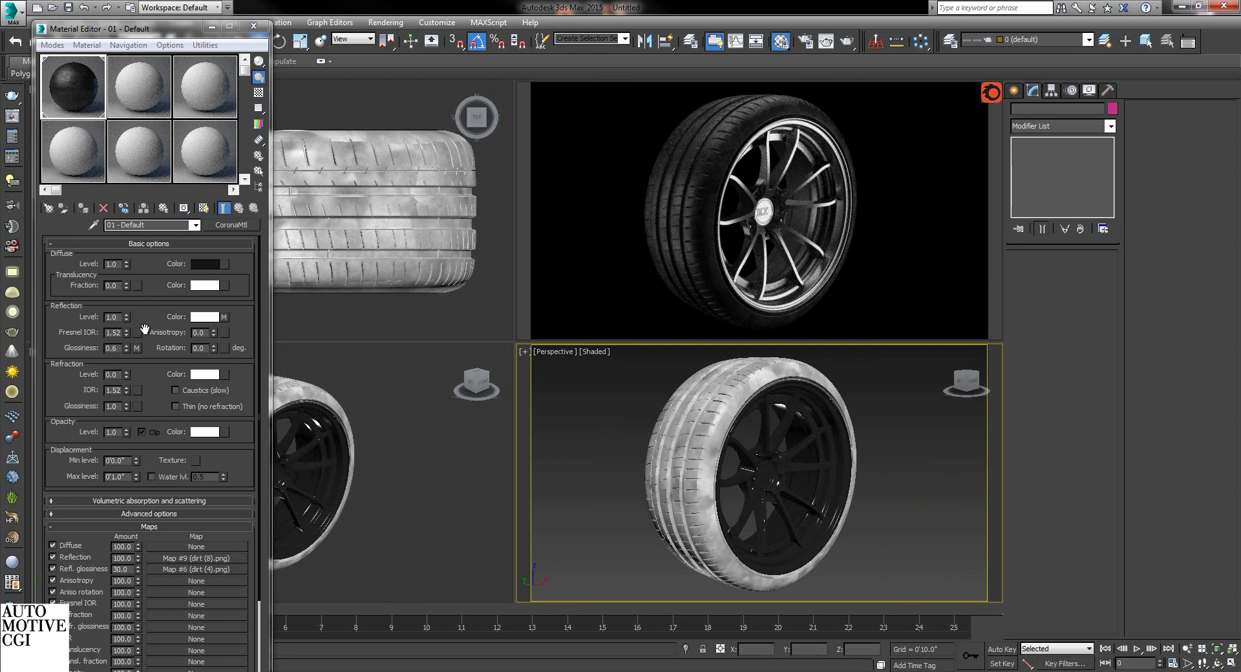
pyautogui.doubleClick(112, 348)
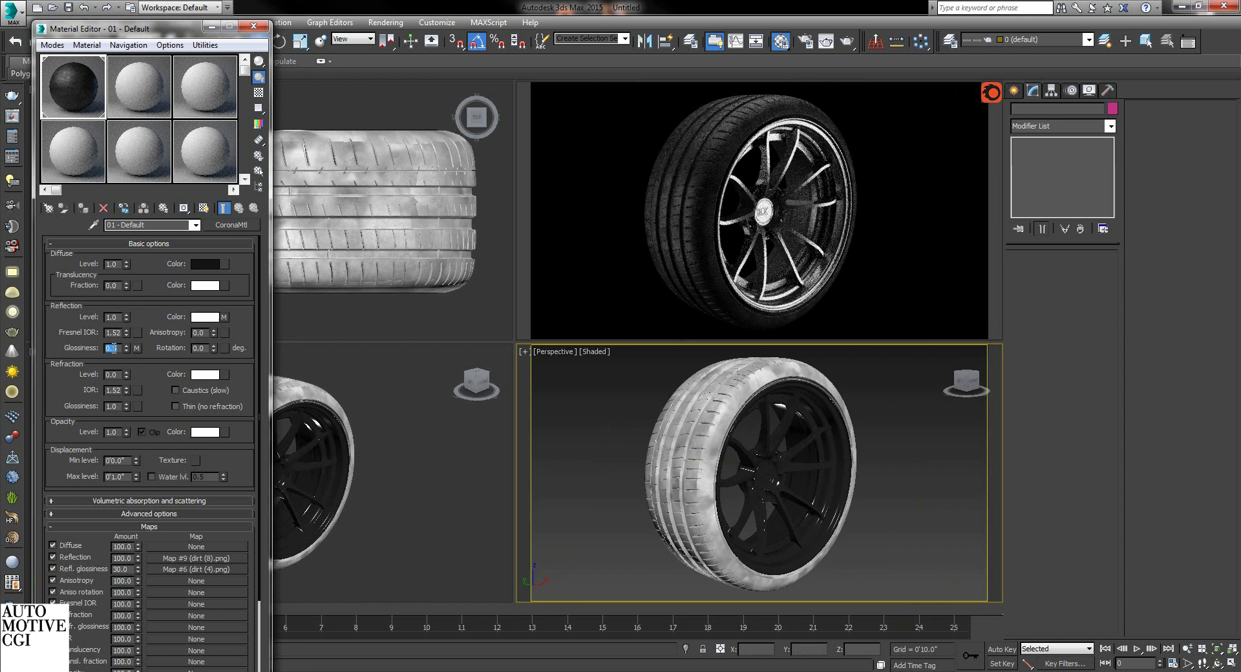
pyautogui.write('0.5')
pyautogui.press('Return')
# Set the tire material's reflection glossiness to 0.4.
pyautogui.scroll(4, 698, 410)
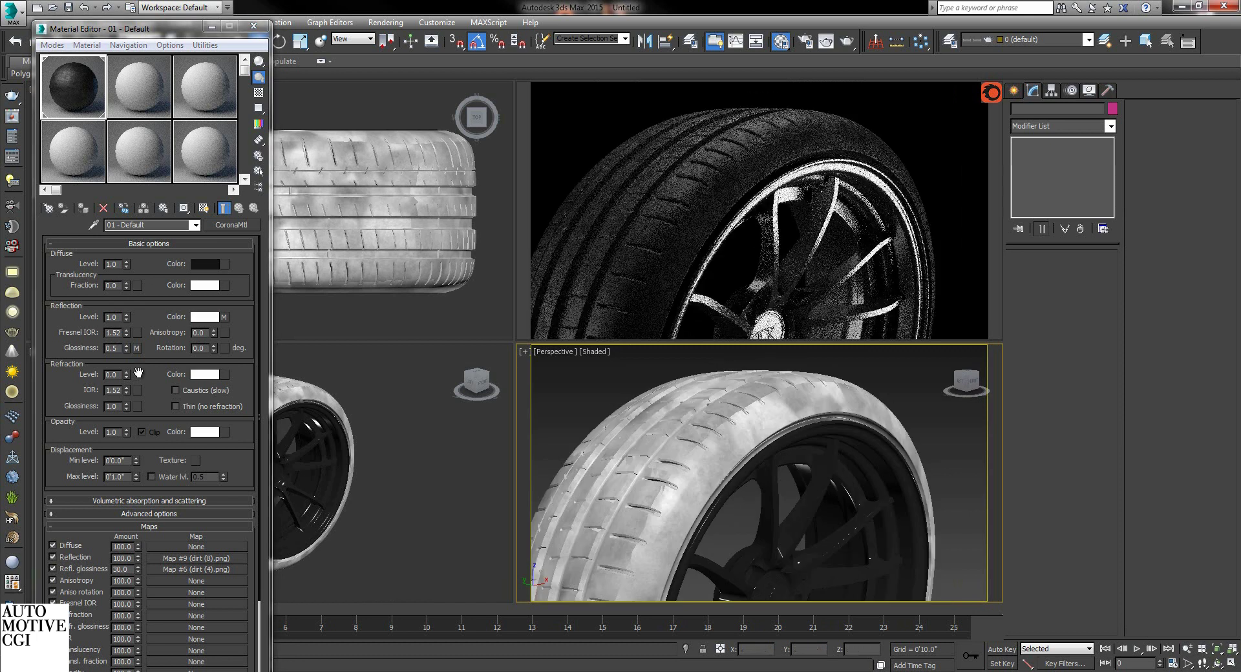
pyautogui.doubleClick(113, 349)
pyautogui.write('.0.4')
pyautogui.press('Return')
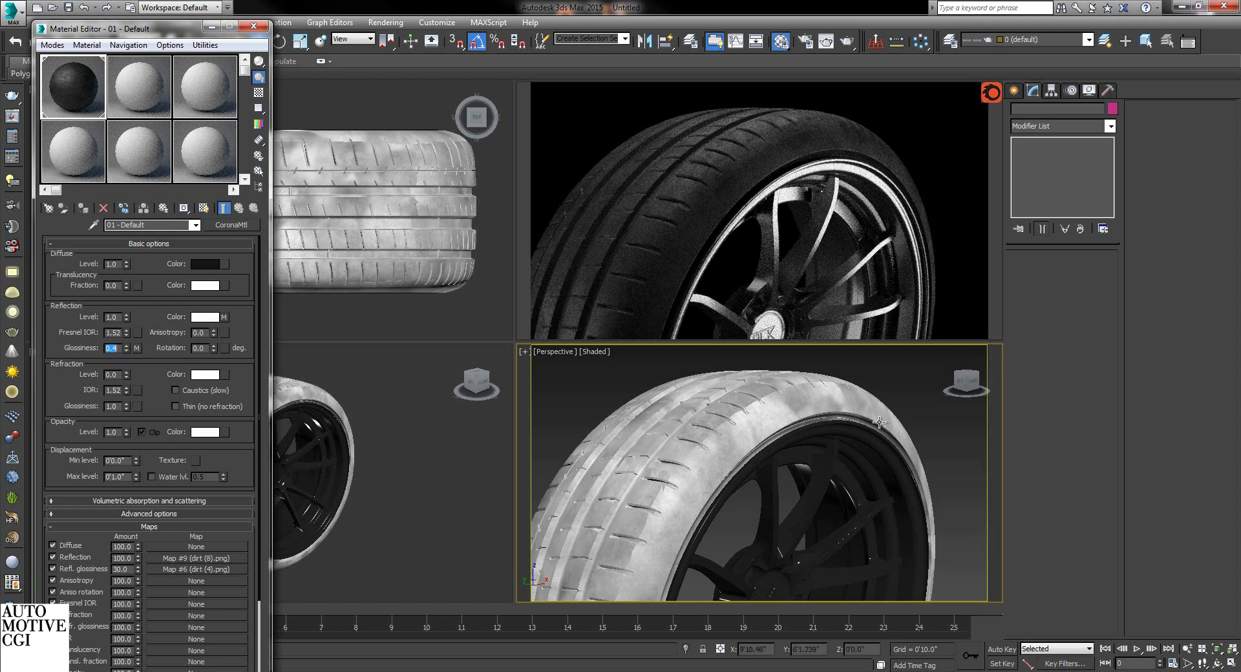
# Rename the tire material as Tire_Base.
pyautogui.moveTo(174, 225); pyautogui.dragTo(59, 234)
pyautogui.write('Tire_Base')
# Change the material to a CoronaLayeredMtl that keeps Tire_Base as its sub-material, and name it Tire.
pyautogui.click(253, 226)
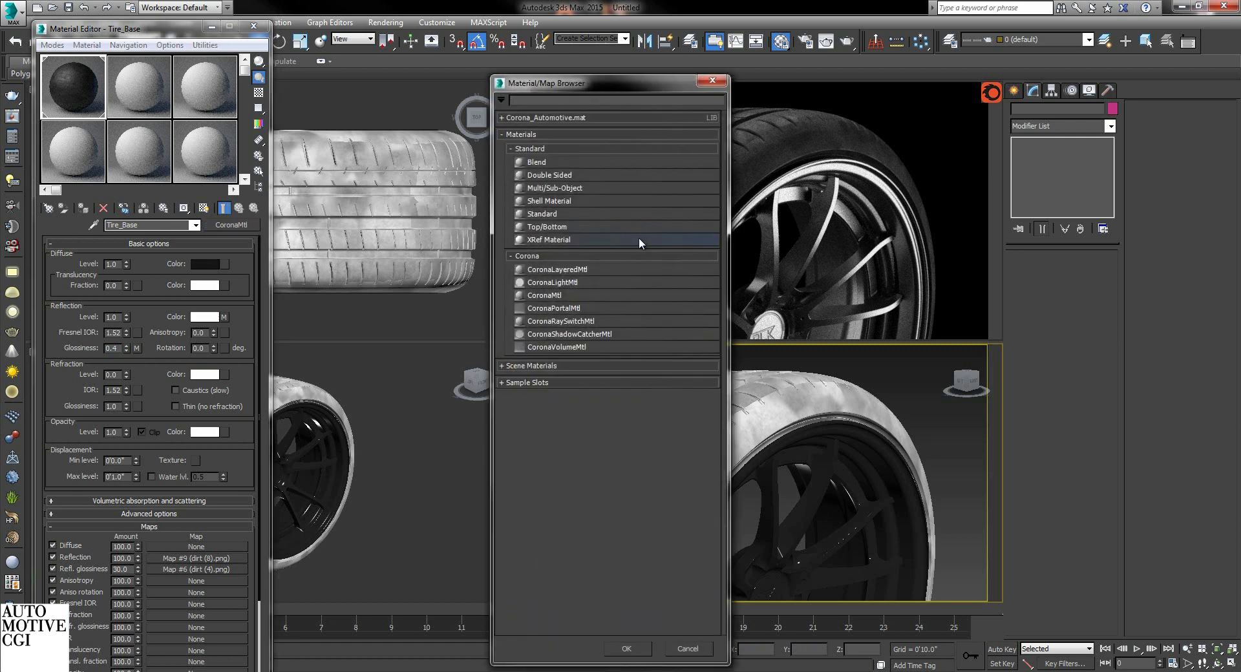
pyautogui.doubleClick(556, 269)
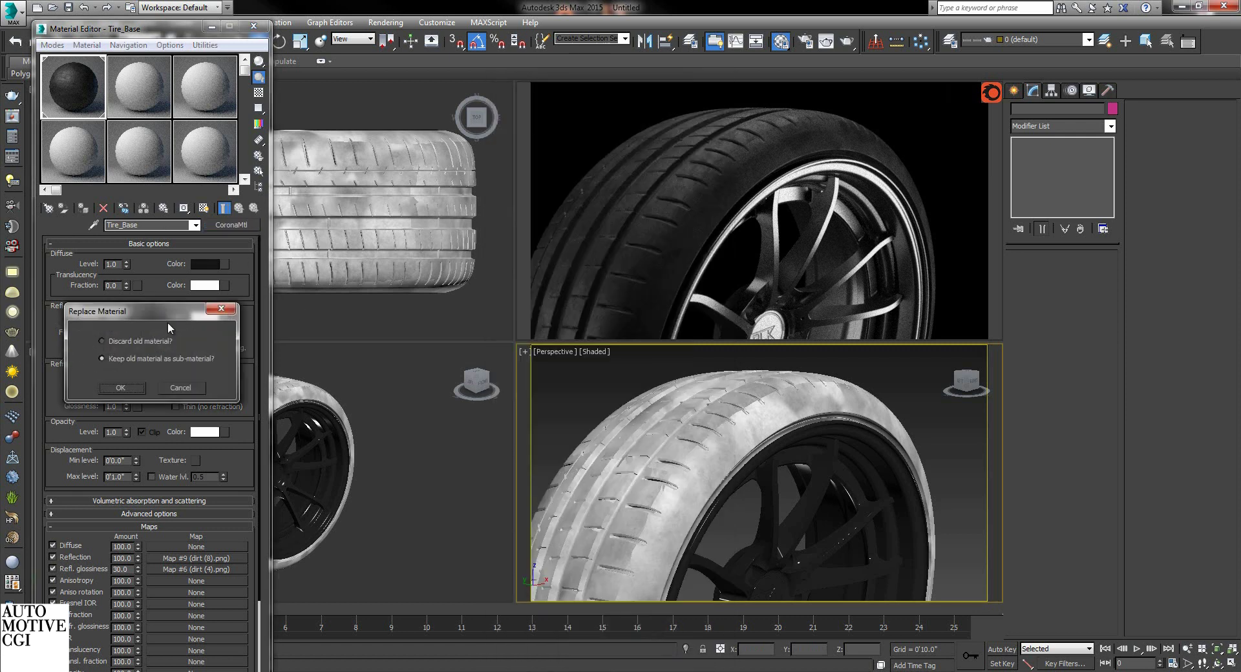
pyautogui.click(122, 387)
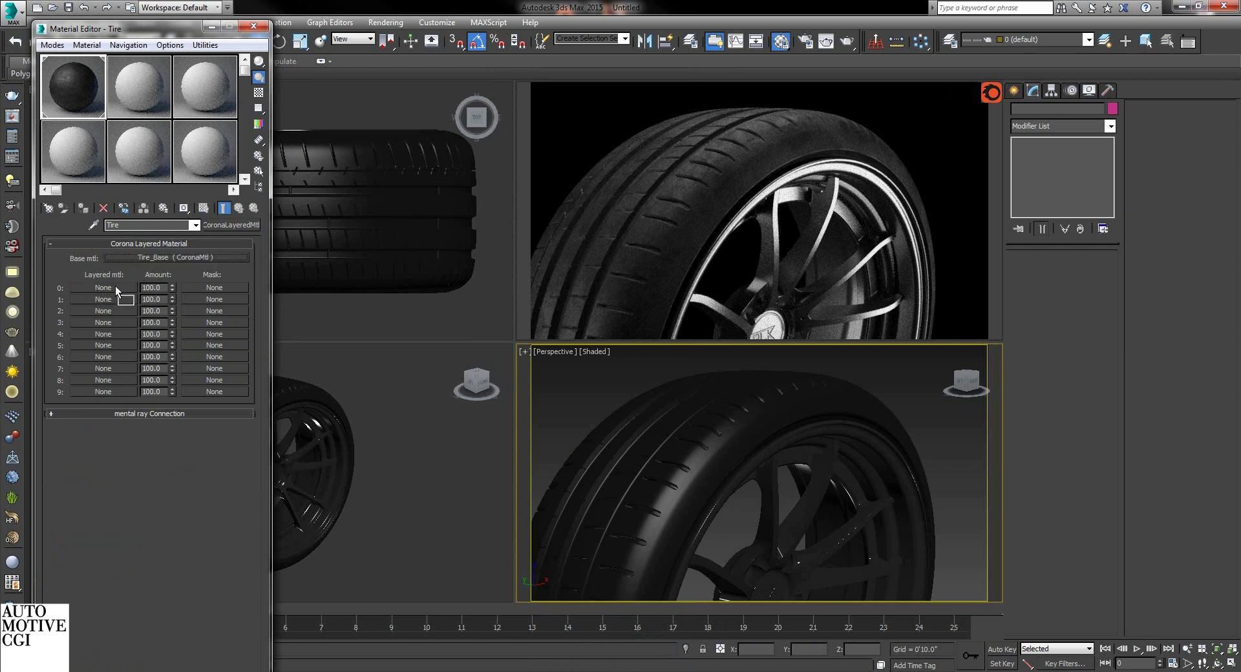
# Copy the Tire_Base material into the layer 0 slot of the layered material.
pyautogui.moveTo(115, 285); pyautogui.dragTo(115, 285)
pyautogui.click(131, 356)
pyautogui.click(133, 394)
# Rename the layer 0 material as Sidewall and set its reflection glossiness to 0.7.
pyautogui.click(114, 285)
pyautogui.doubleClick(168, 226)
pyautogui.write('Sidewall')
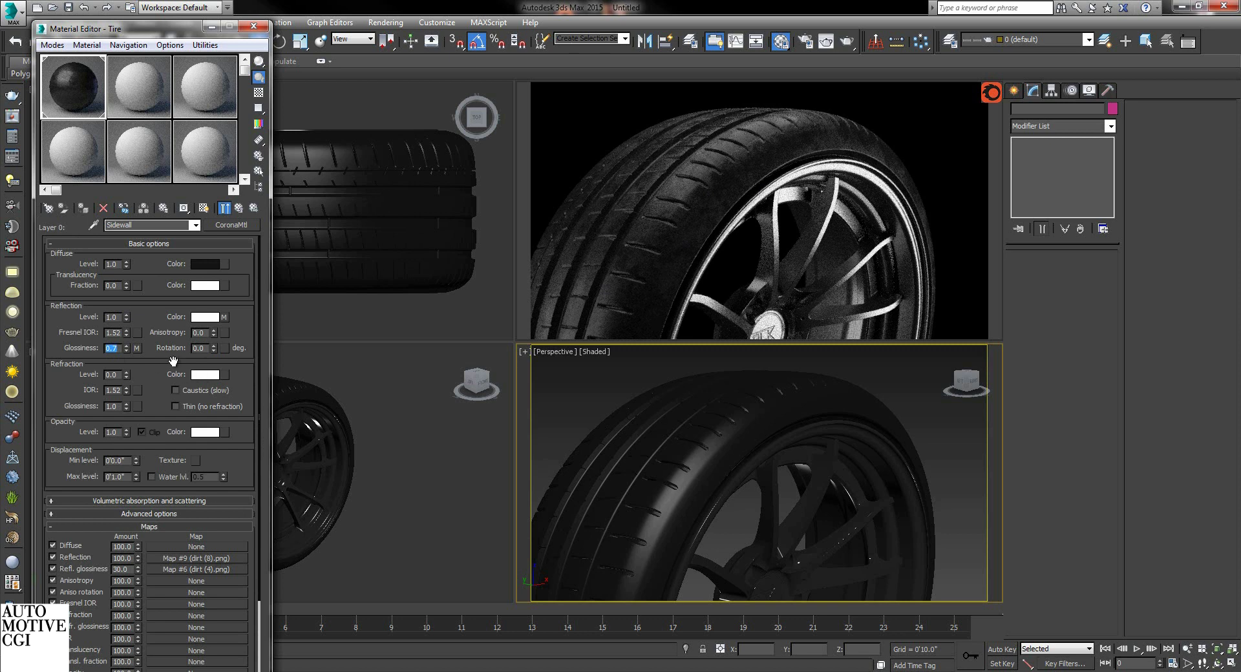
# Open the bitmap file selection for the additional bump map inside the Sidewall material's CoronaRoundEdges bump.
pyautogui.moveTo(246, 365); pyautogui.dragTo(246, 267)
pyautogui.click(219, 621)
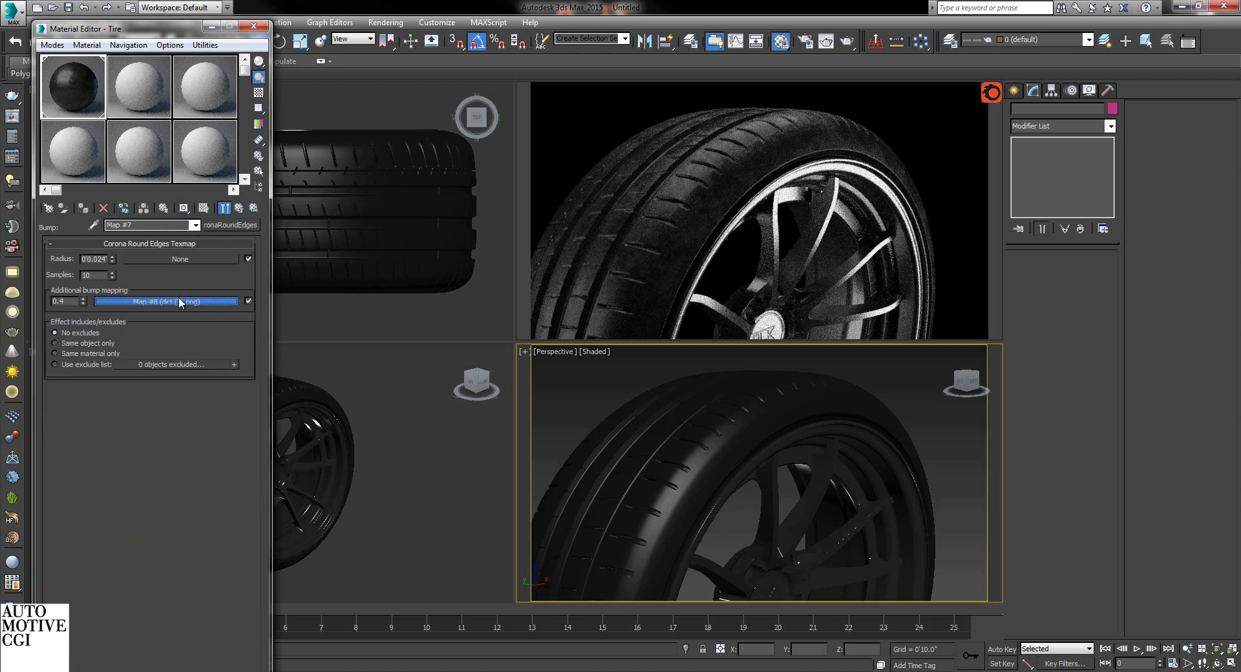
pyautogui.click(178, 300)
pyautogui.click(221, 401)
pyautogui.scroll(-3, 562, 382)
# Browse to the Tires folder inside the personal Vehicle textures folder.
pyautogui.press('BackSpace')
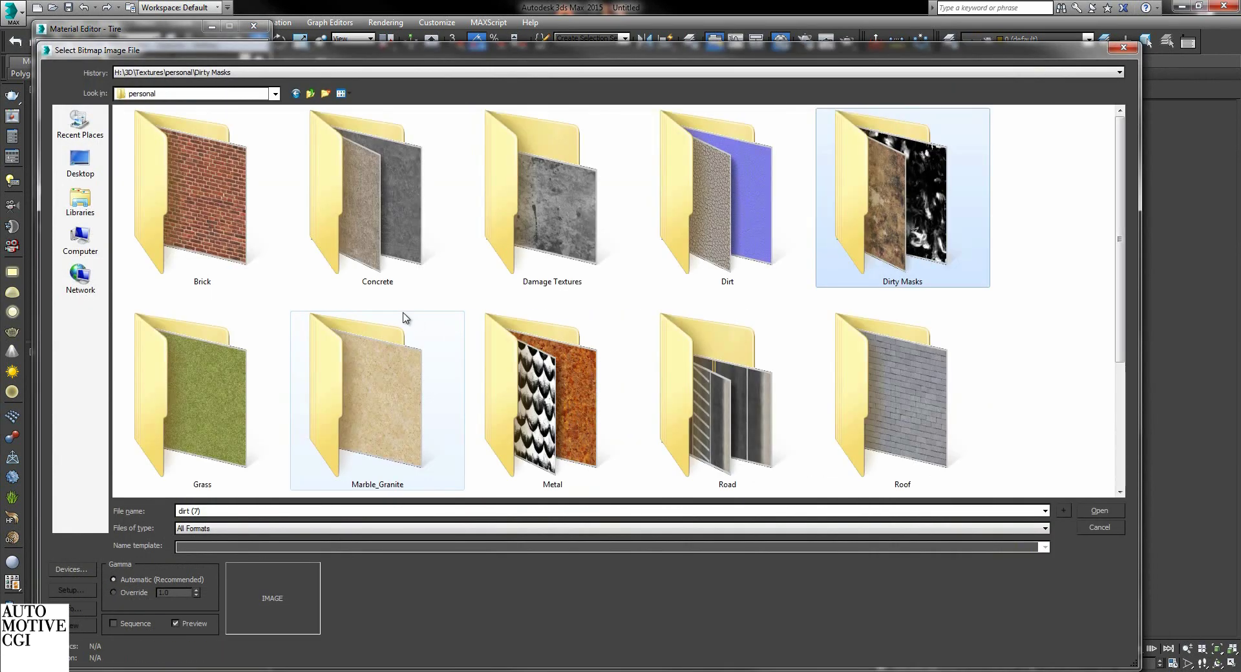
pyautogui.press('v')
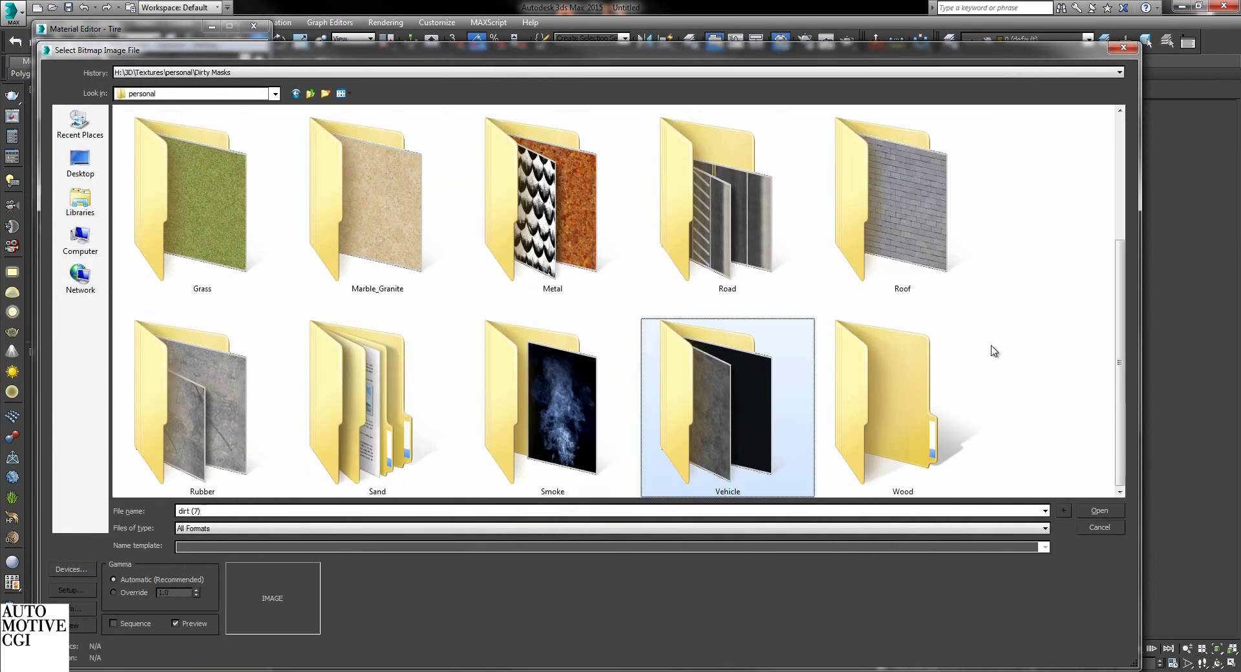
pyautogui.press('Return')
pyautogui.write('sidewall')
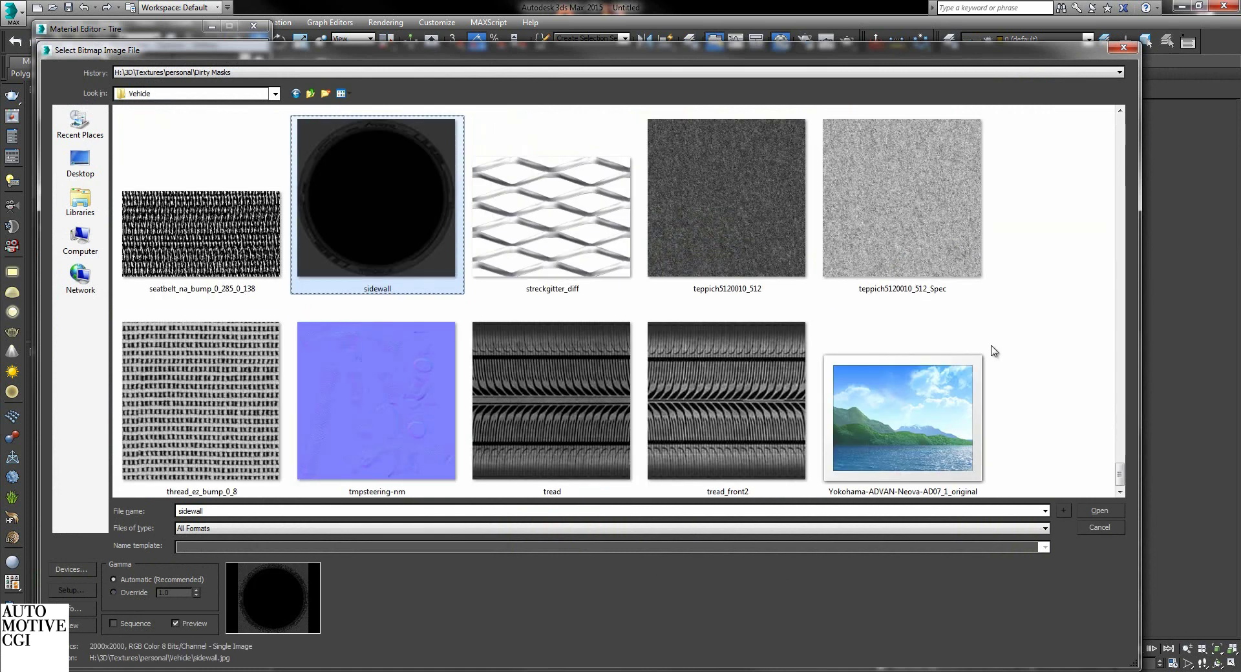
pyautogui.write('teppich5120010_512')
pyautogui.scroll(5, 992, 351)
pyautogui.scroll(10, 1025, 354)
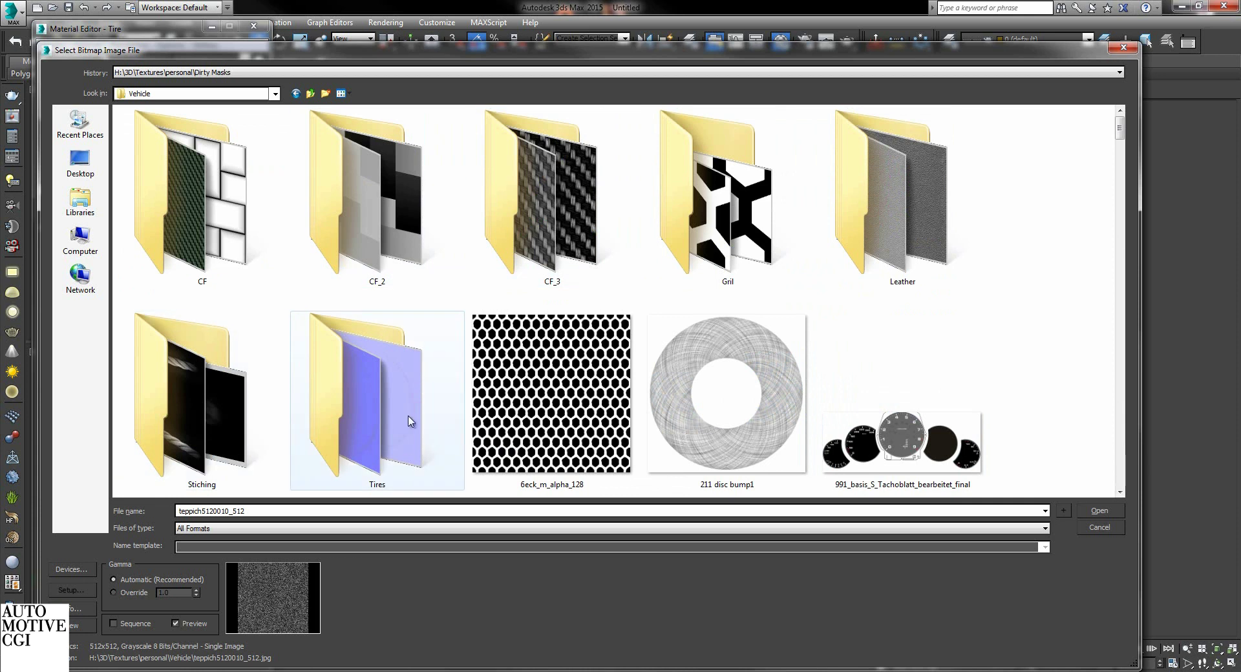
pyautogui.doubleClick(371, 417)
# Load the 6_displacement image as the additional bump bitmap.
pyautogui.scroll(-3, 1003, 327)
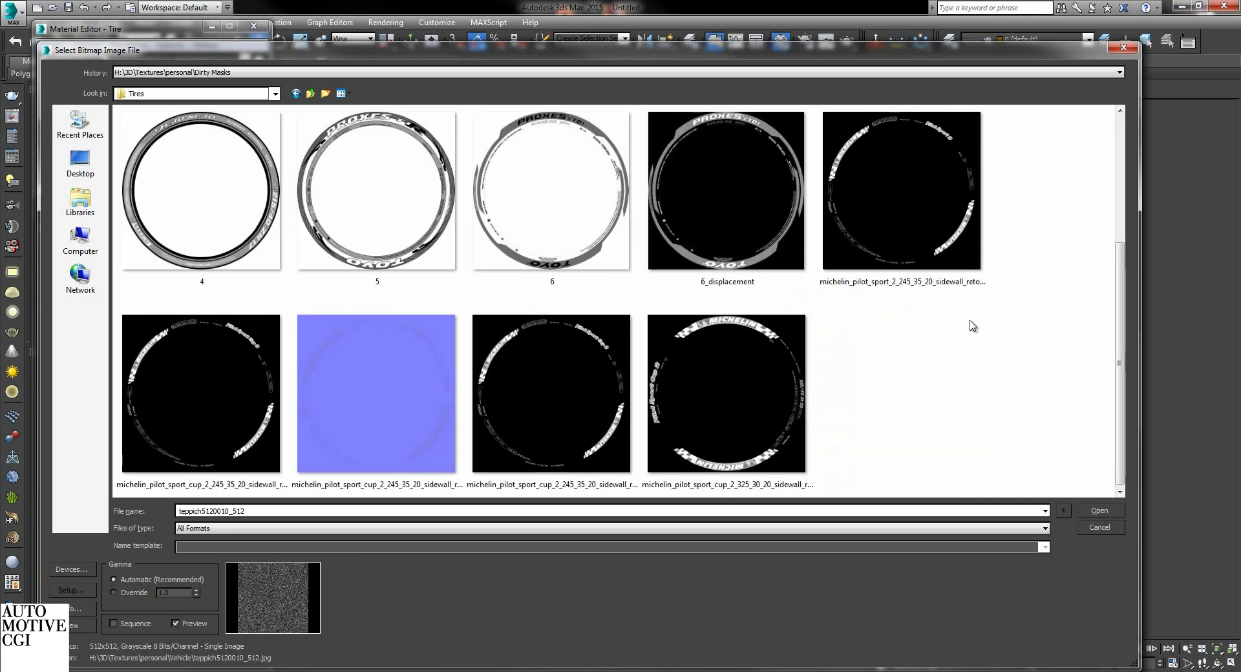
pyautogui.scroll(3, 646, 214)
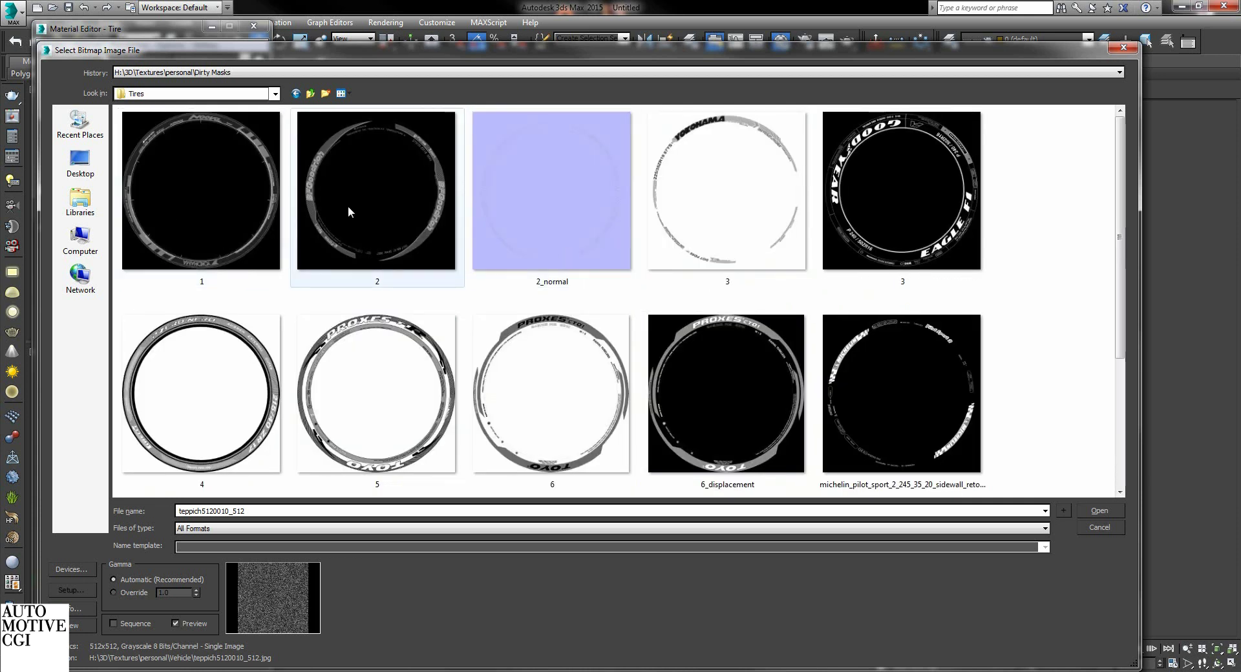
pyautogui.scroll(-3, 889, 312)
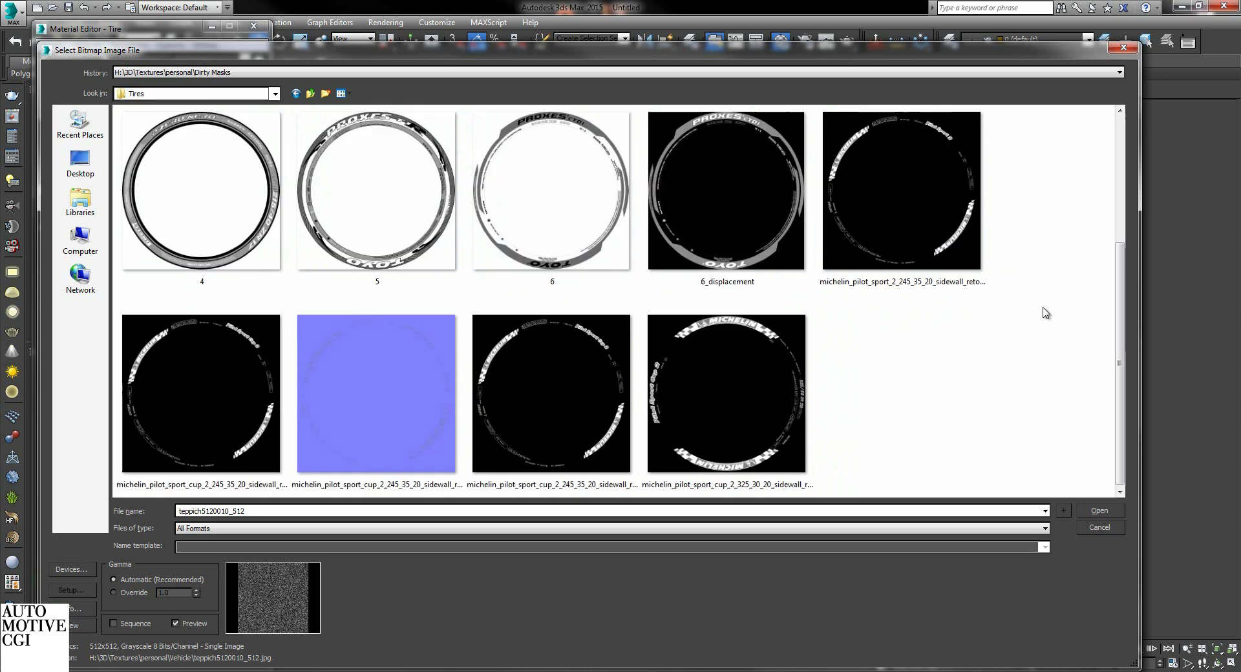
pyautogui.doubleClick(742, 170)
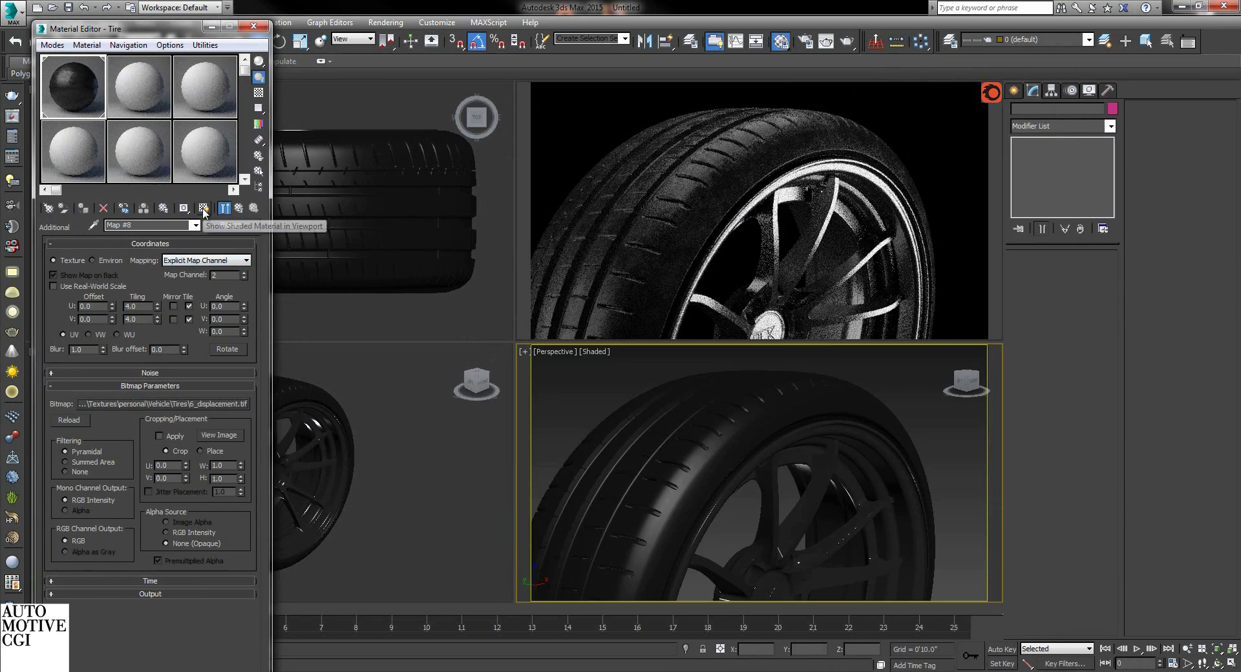
# Show the bump bitmap shaded in the viewport and replace its file with michelin_pilot_sport_2_245_35_20_sidewall_retouched_thin.png.
pyautogui.click(203, 207)
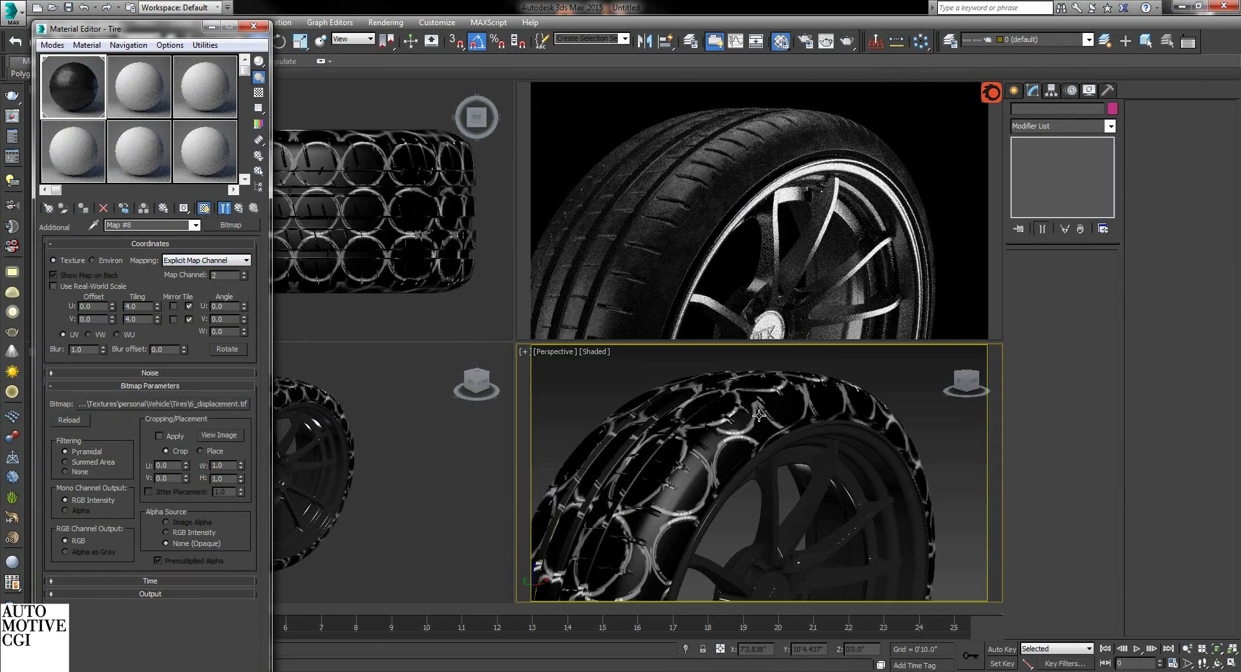
pyautogui.click(223, 404)
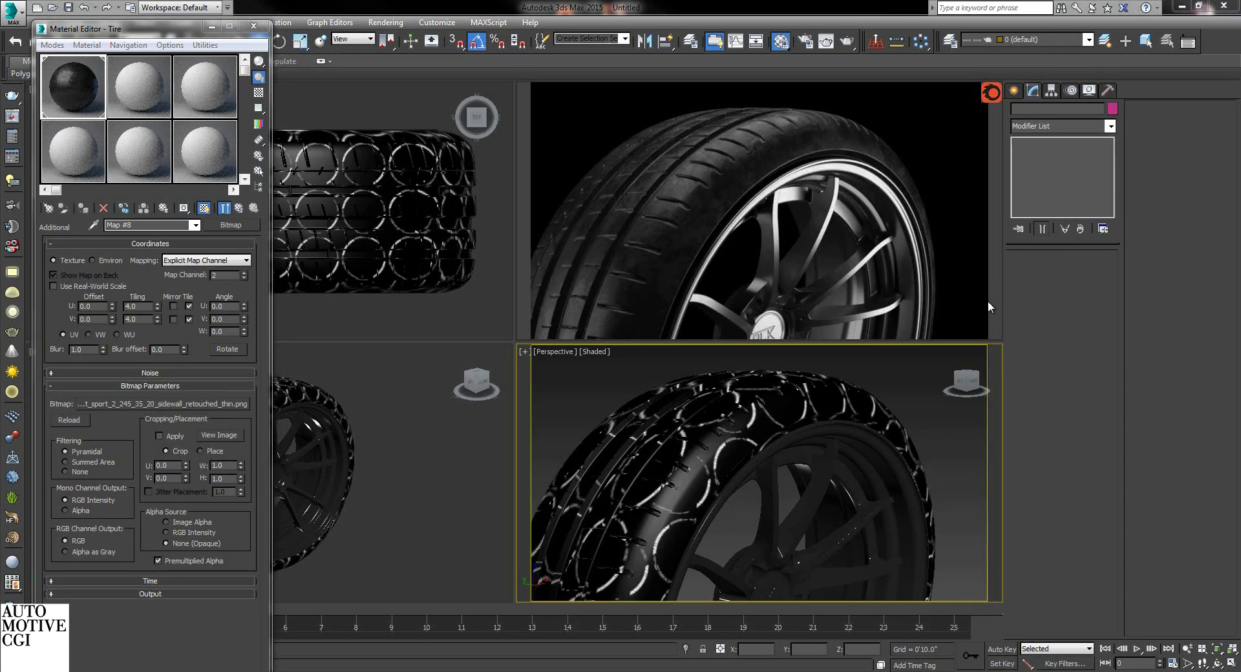
# Select the three mesh objects that make up the tire, using wireframe display to reach them.
pyautogui.click(760, 409)
pyautogui.press('F3')
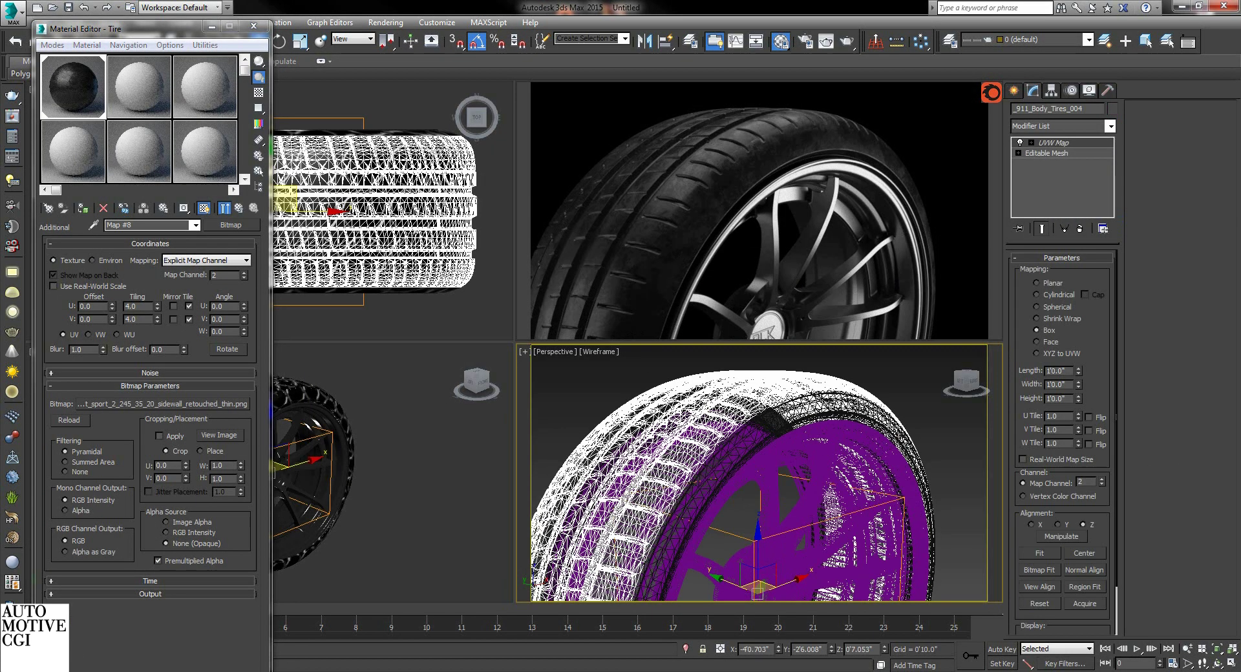
pyautogui.press('F3')
pyautogui.keyDown('ctrl'); pyautogui.click(766, 416); pyautogui.keyUp('ctrl')
pyautogui.moveTo(279, 406)
pyautogui.mouseDown(button='middle')
pyautogui.moveTo(421, 414)
pyautogui.moveTo(277, 443)
pyautogui.mouseUp(button='middle')
pyautogui.press('F3')
pyautogui.keyDown('ctrl'); pyautogui.click(312, 416); pyautogui.keyUp('ctrl')
pyautogui.press('F3')
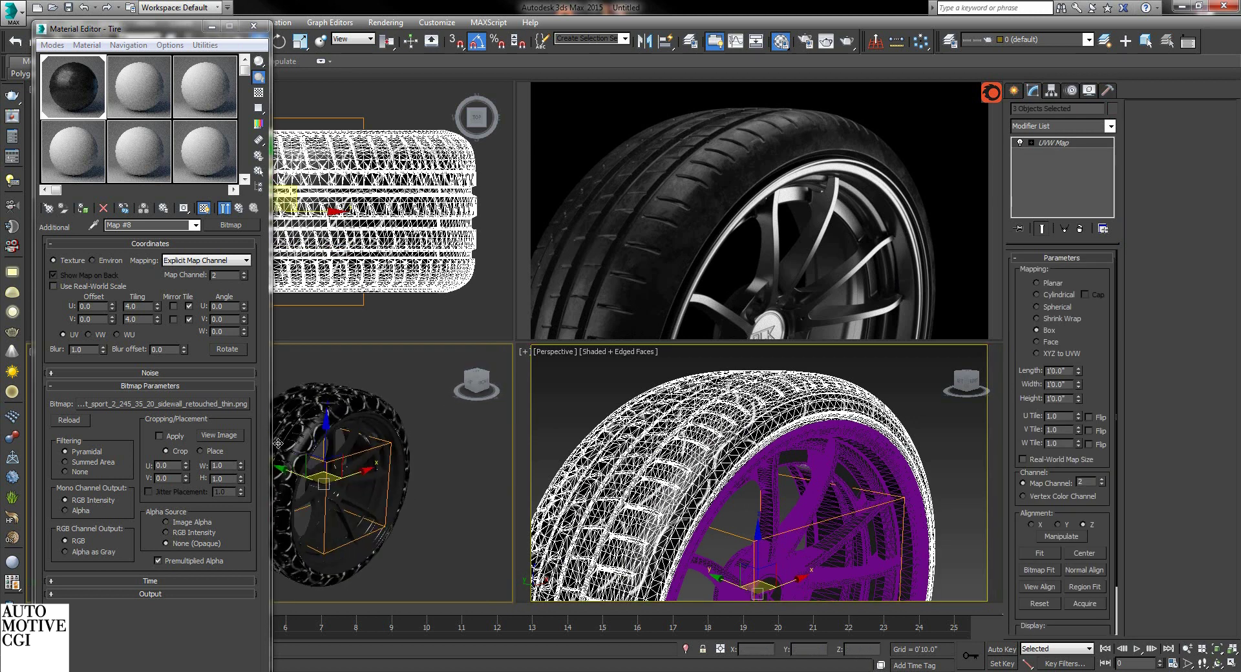
# Add a second, planar UVW Map modifier to the selected tire objects and set its length and width to 4'0.0".
pyautogui.click(1074, 128)
pyautogui.write('uvw')
pyautogui.press('Return')
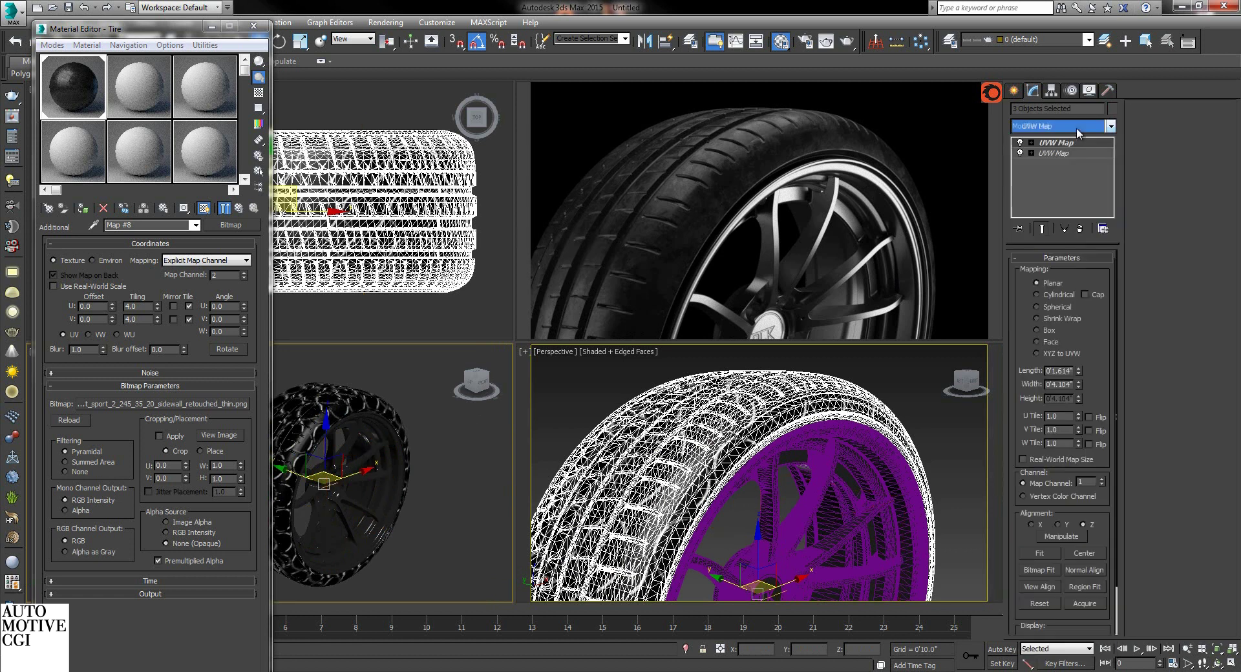
pyautogui.doubleClick(1063, 371)
pyautogui.write('4')
pyautogui.press('Tab')
pyautogui.write('4')
pyautogui.press('Return')
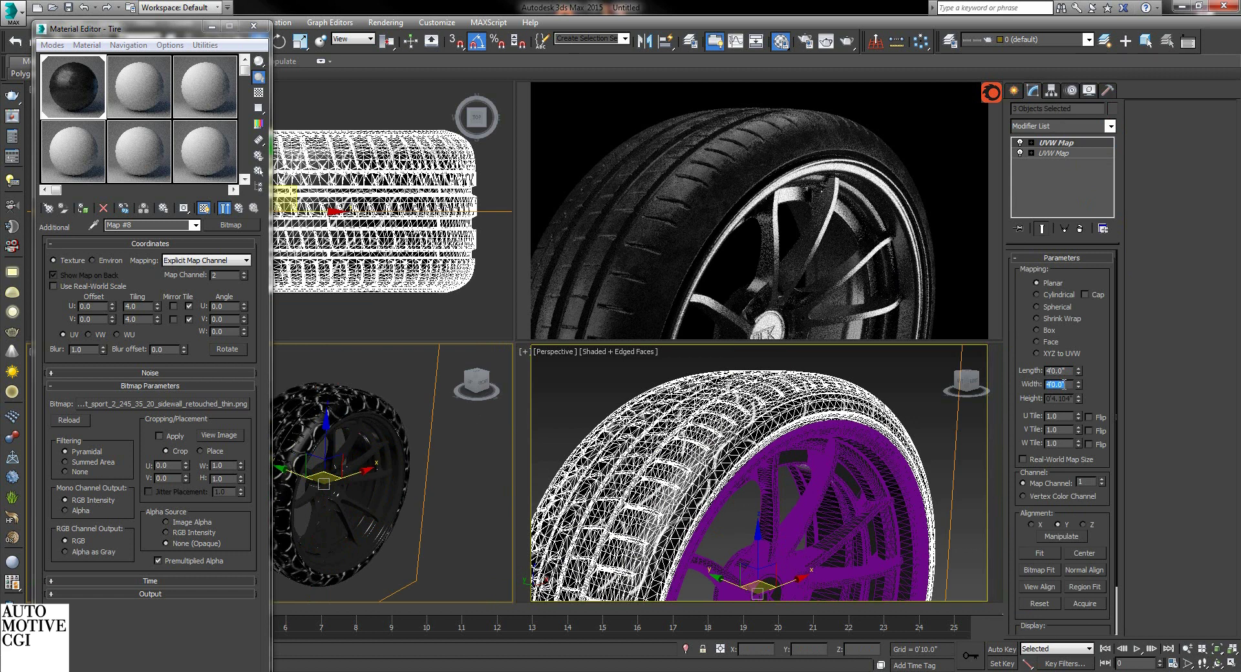
# Set the length and width of the planar UVW mapping to 2'0.0".
pyautogui.write('20')
pyautogui.hotkey('shift', 'Tab')
pyautogui.write('20')
pyautogui.press('Return')
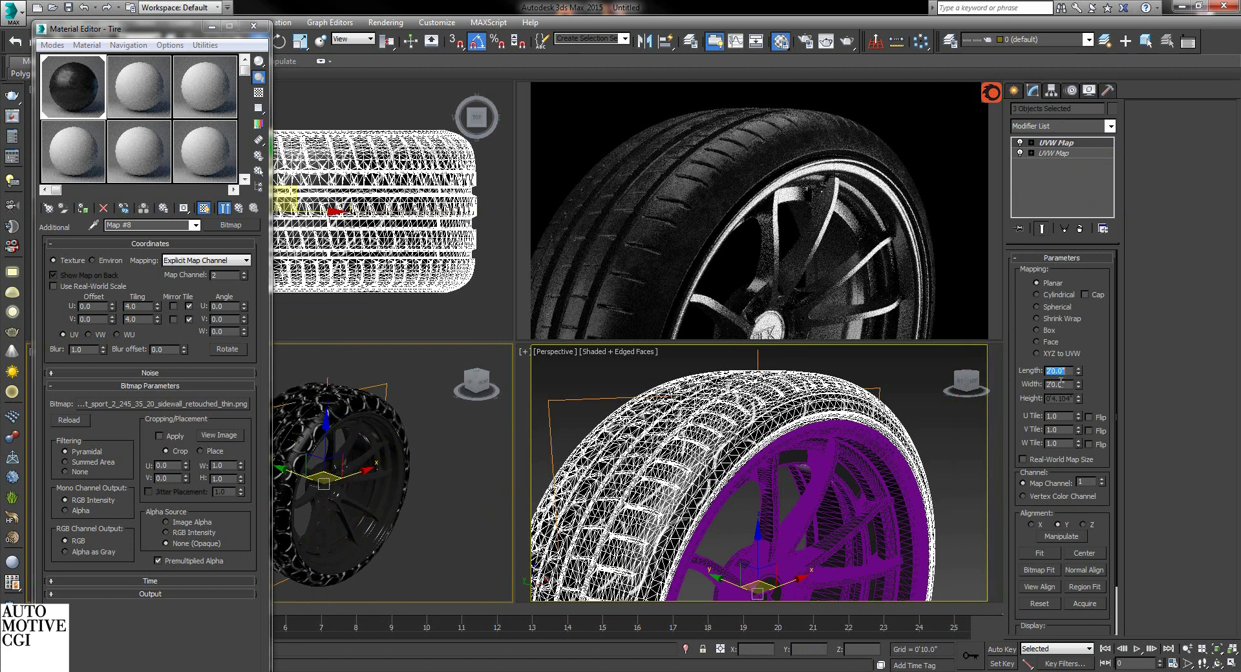
# Set the sidewall bitmap's map channel to 1 and its U and V tiling to 1.0, checking it on the wheel's face.
pyautogui.doubleClick(219, 274)
pyautogui.write('1')
pyautogui.press('Return')
pyautogui.moveTo(358, 435); pyautogui.dragTo(344, 458, button='middle')
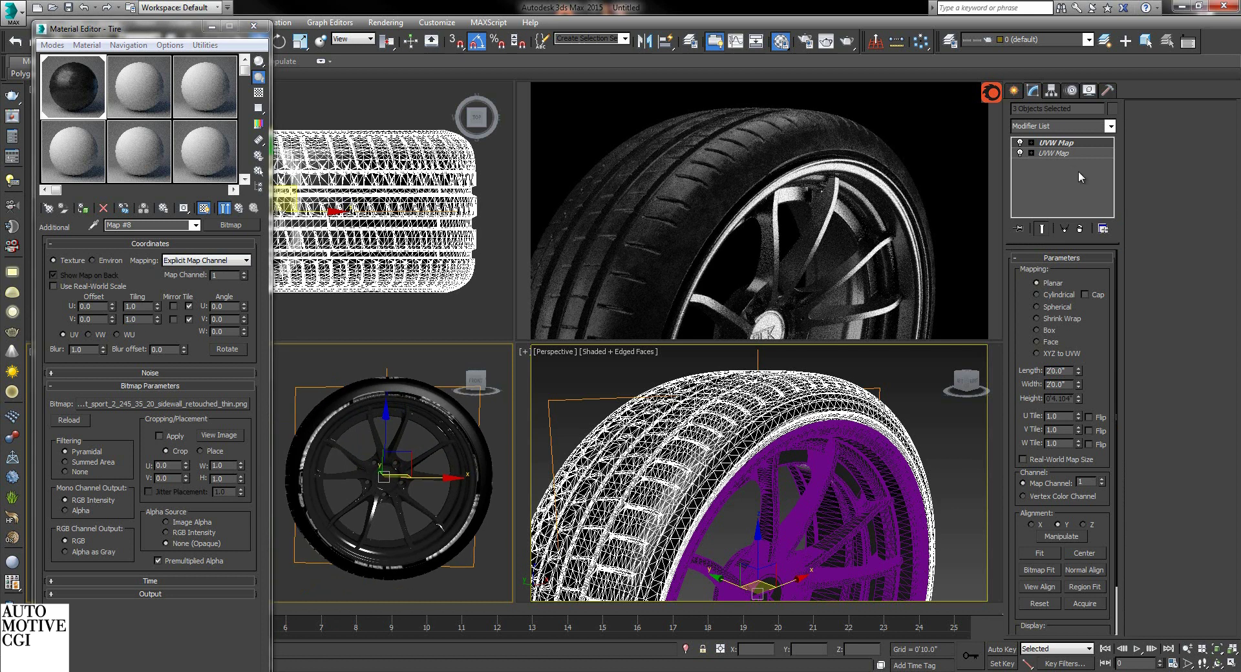
# Scale the planar UVW Map gizmo to fit the lettering to the tire sidewall and move it to centre on the wheel.
pyautogui.click(1066, 143)
pyautogui.rightClick(421, 432)
pyautogui.click(443, 471)
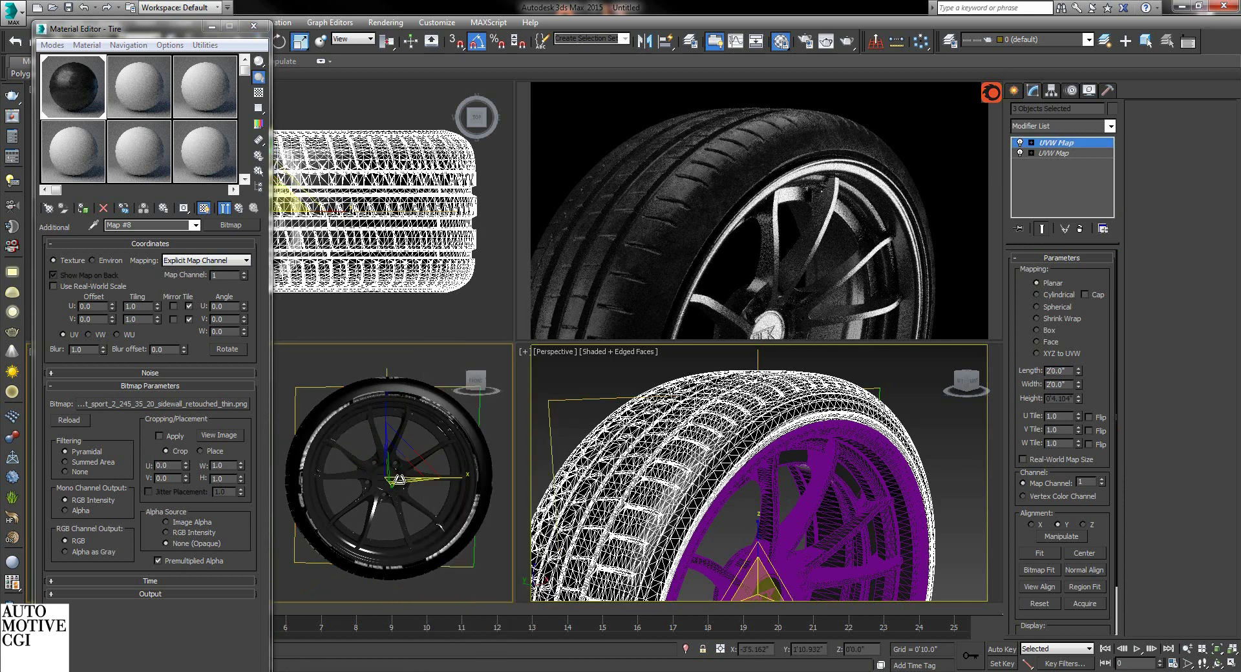
pyautogui.moveTo(398, 478); pyautogui.dragTo(404, 465)
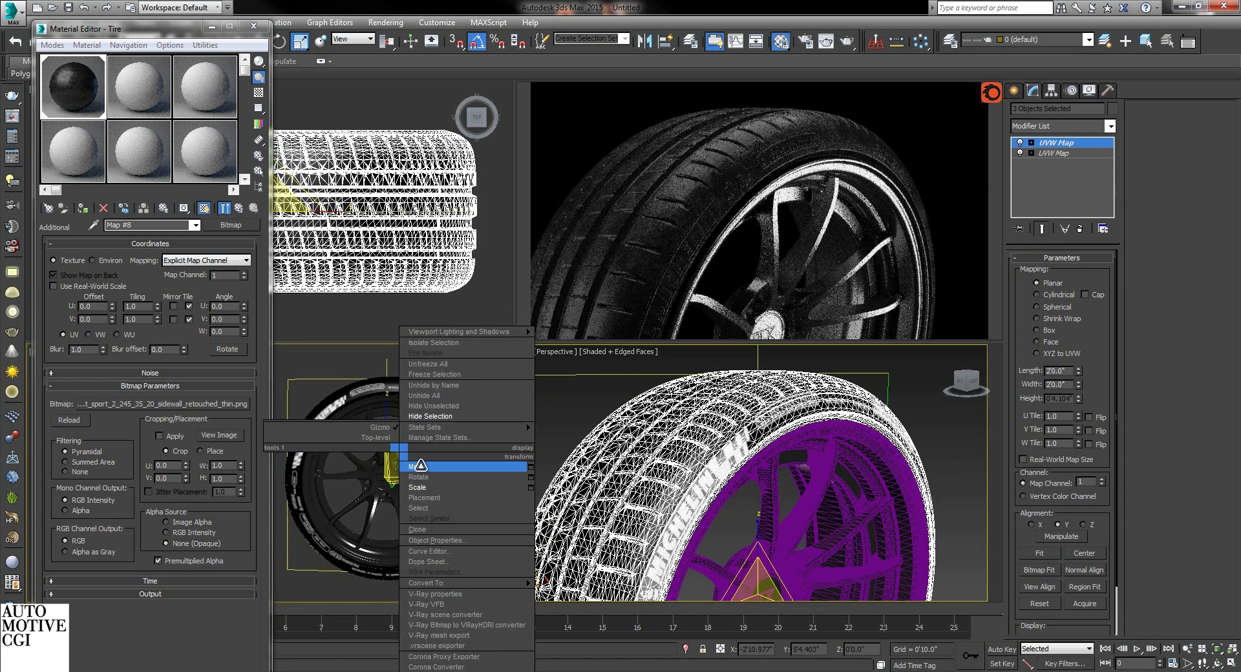
pyautogui.press('w')
pyautogui.moveTo(384, 430); pyautogui.dragTo(385, 431)
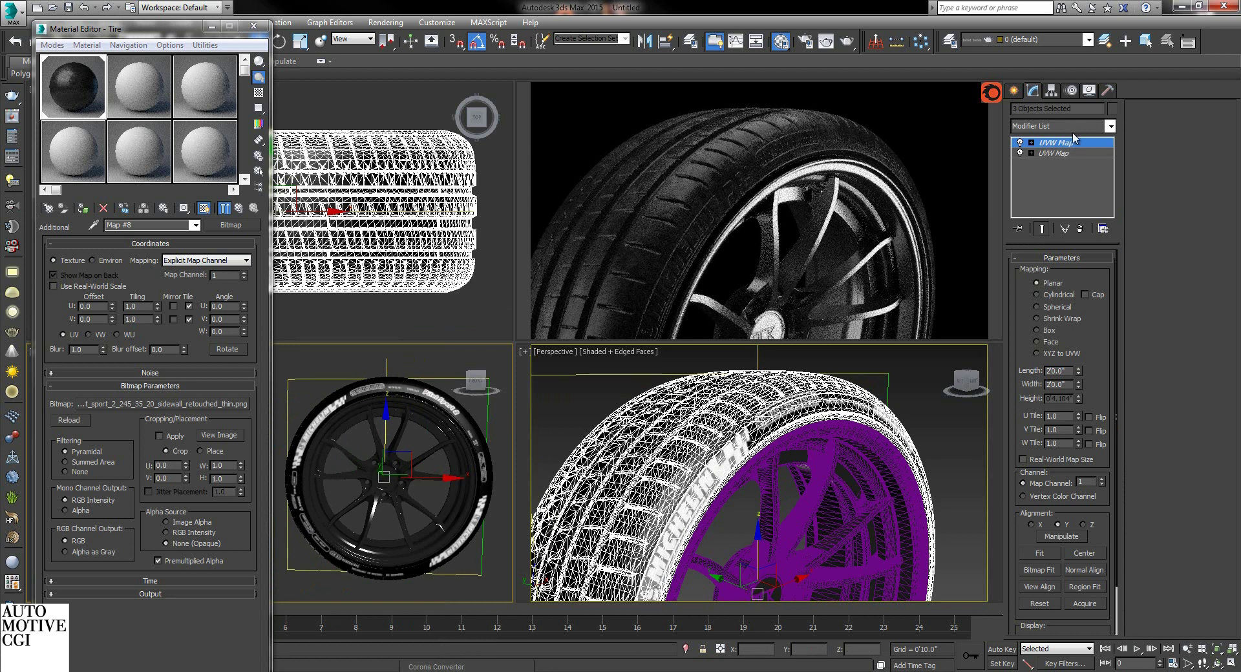
# Fine-tune the UVW Map gizmo's uniform scale to about 99 percent to fit the lettering on the sidewall.
pyautogui.rightClick(362, 430)
pyautogui.click(385, 485)
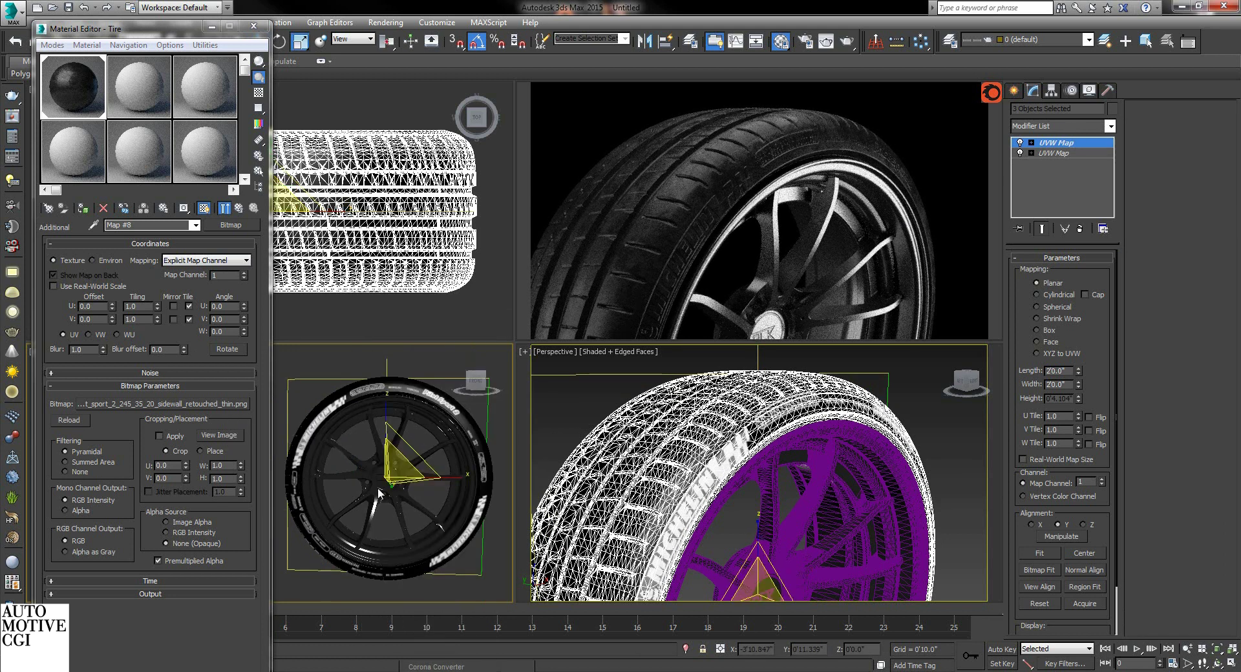
pyautogui.moveTo(401, 470); pyautogui.dragTo(407, 470)
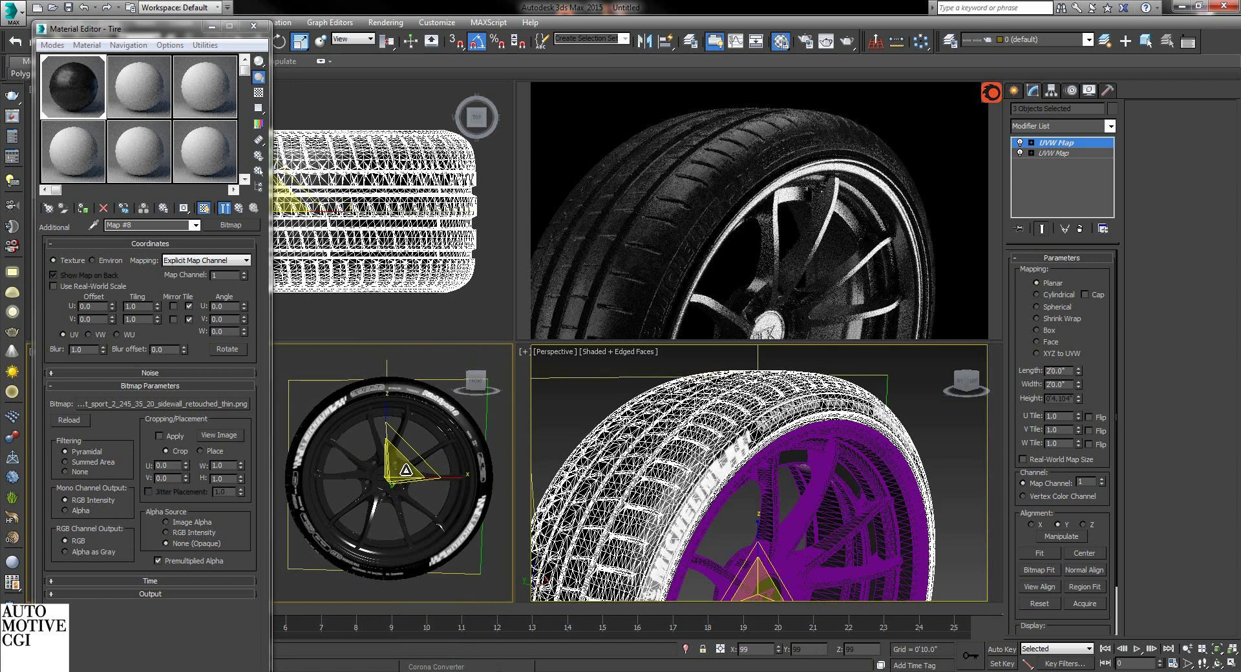
pyautogui.hotkey('ctrl', 'z')
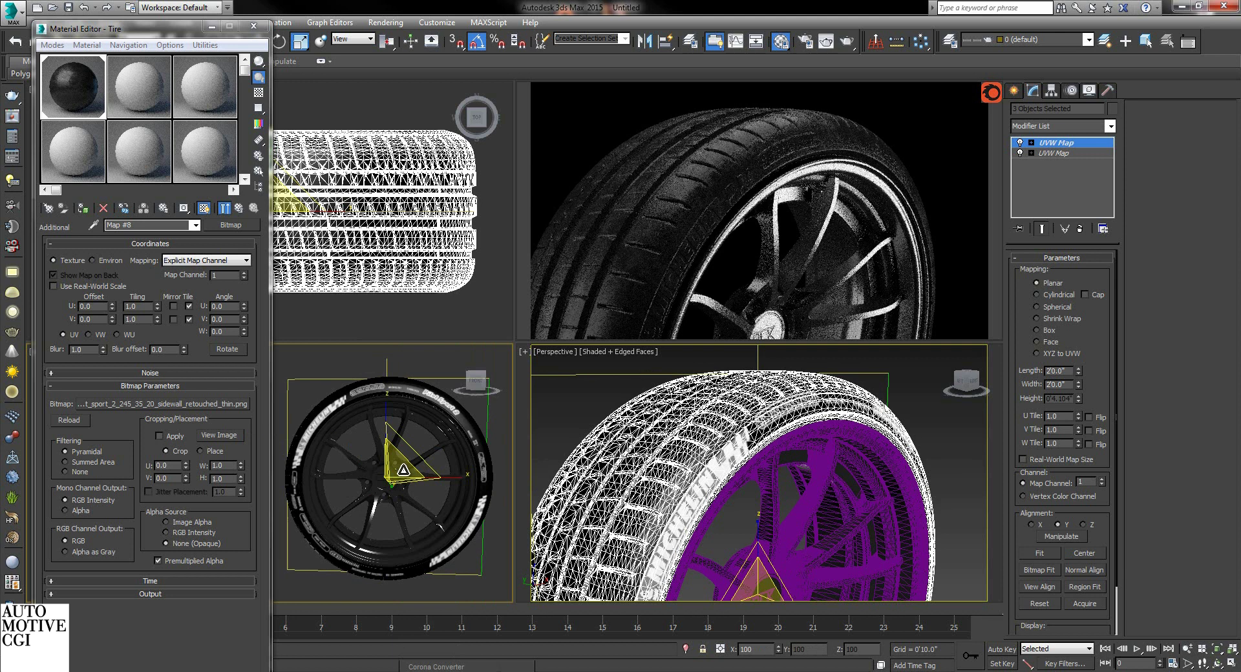
# Deselect the tire objects and return the perspective view to plain shaded display showing the whole wheel.
pyautogui.click(162, 404)
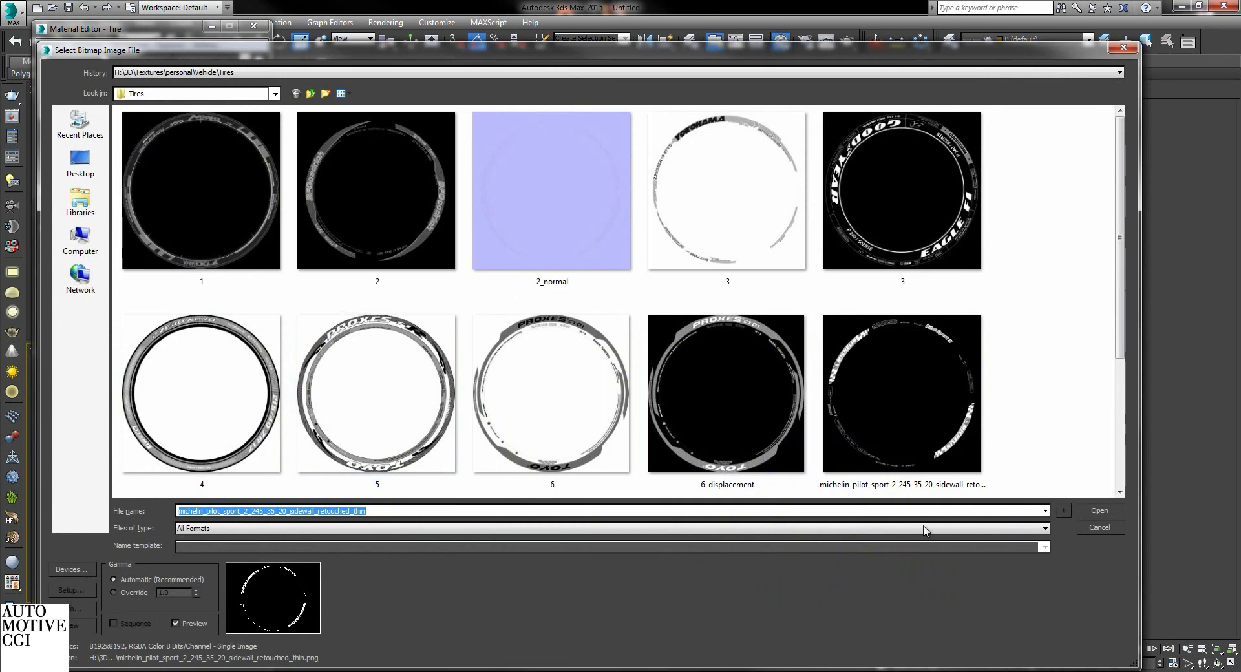
pyautogui.click(1098, 528)
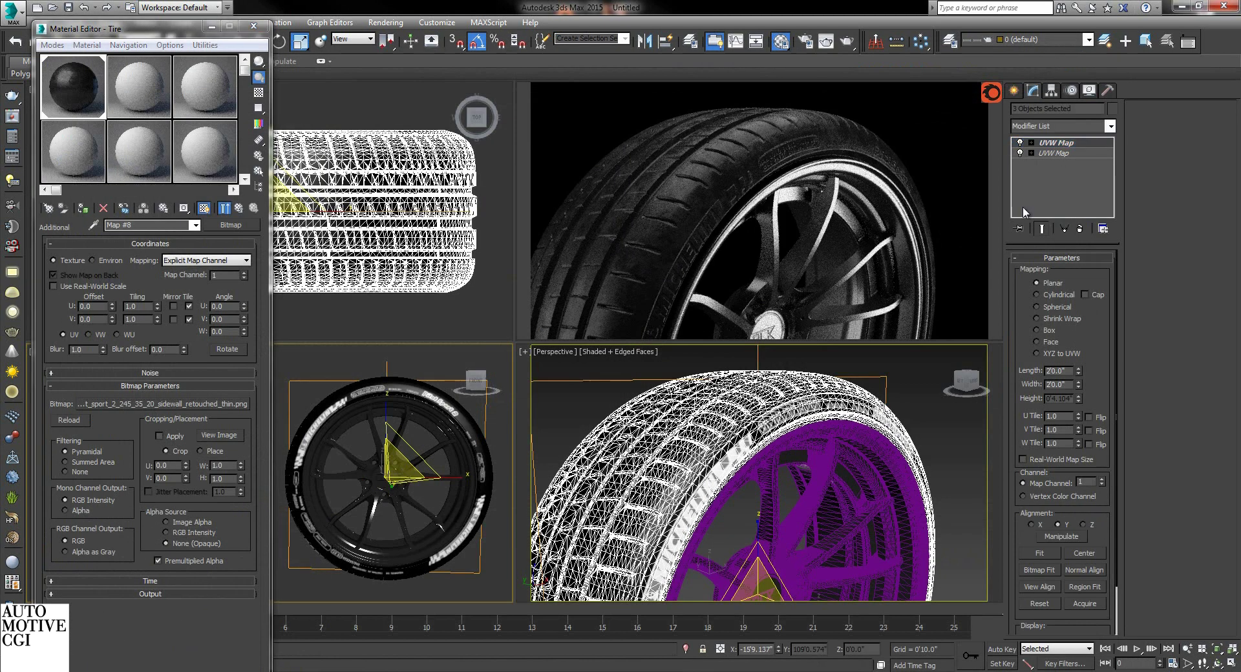
pyautogui.click(937, 424)
pyautogui.rightClick(766, 423)
pyautogui.click(782, 445)
pyautogui.scroll(-5, 781, 447)
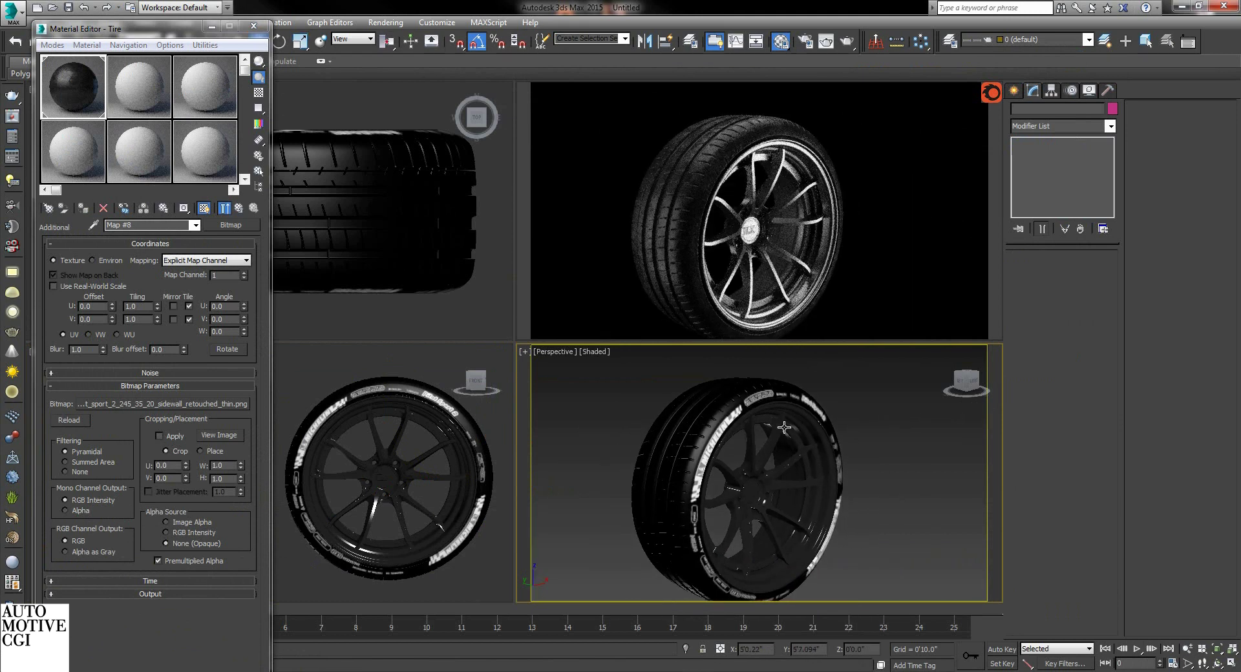
# Set the sidewall bitmap's filtering to None and its blur to 0.5.
pyautogui.click(83, 471)
pyautogui.write('0.5')
pyautogui.press('Return')
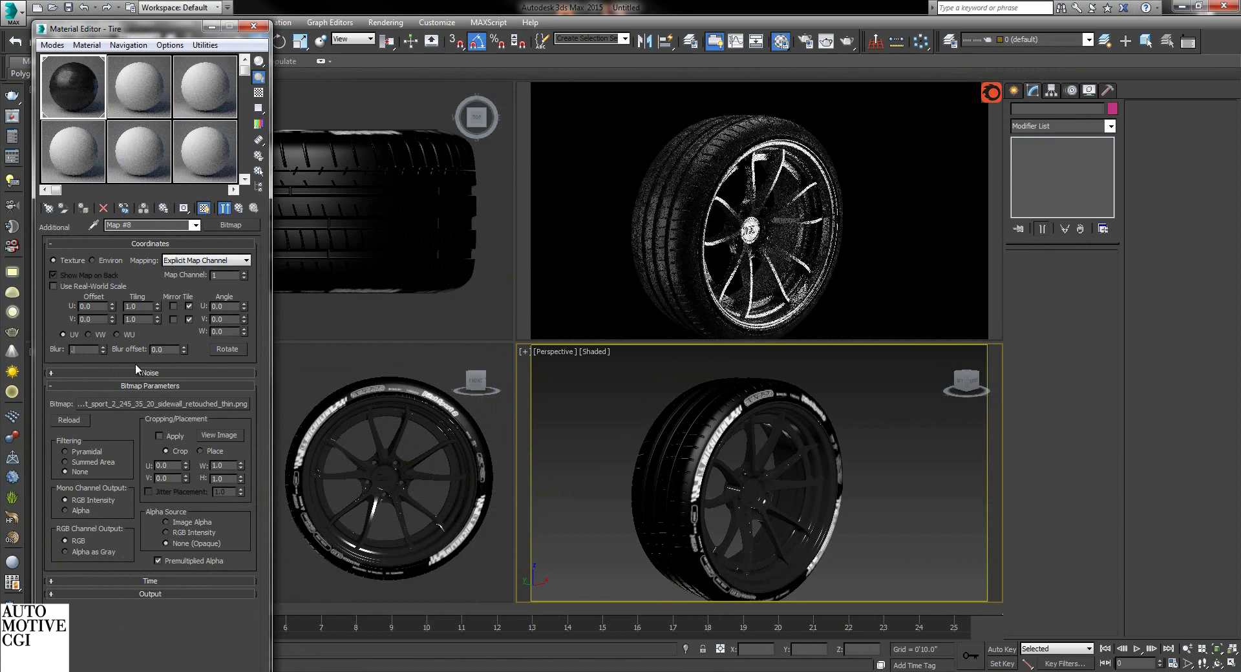
pyautogui.scroll(5, 723, 466)
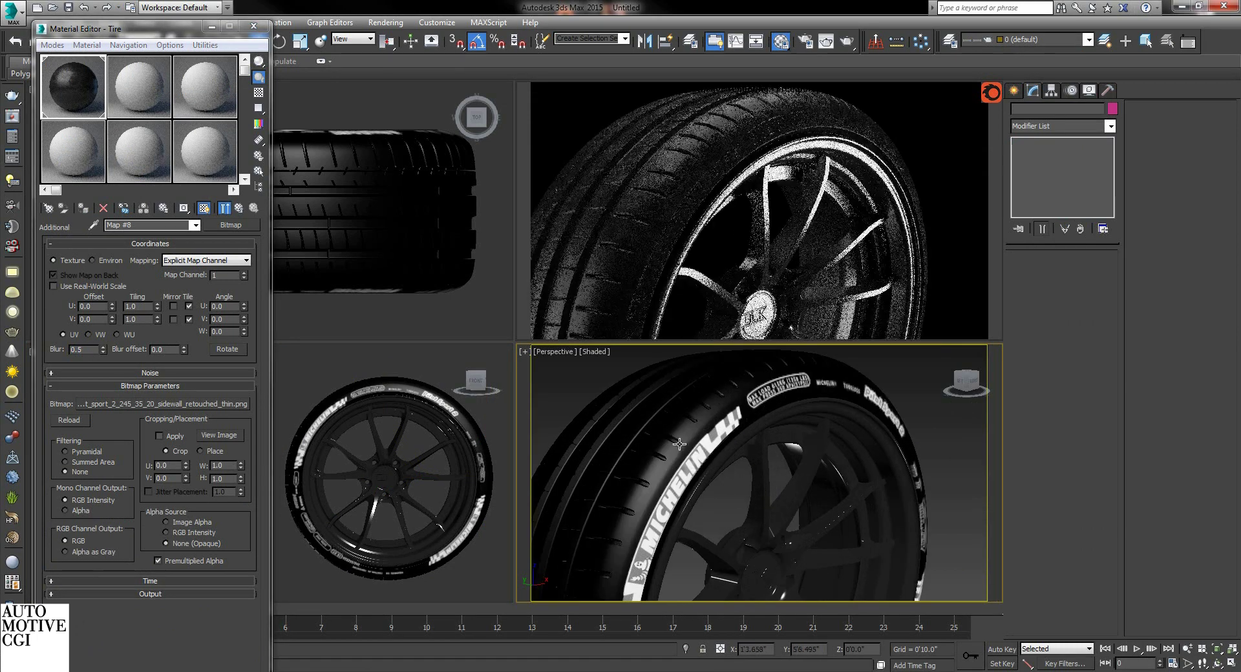
# Assign a Gradient Ramp with the Radial type as the layer 0 mask of the Tire material and show it shaded in the viewport.
pyautogui.click(239, 209)
pyautogui.click(239, 208)
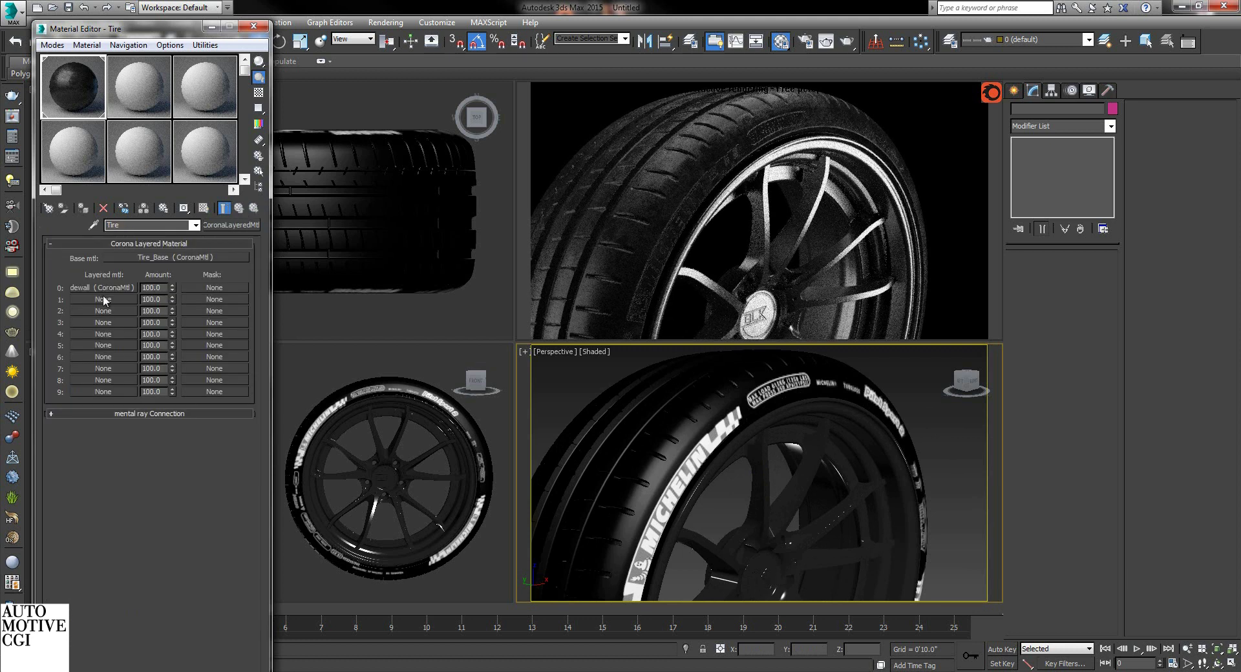
pyautogui.click(208, 289)
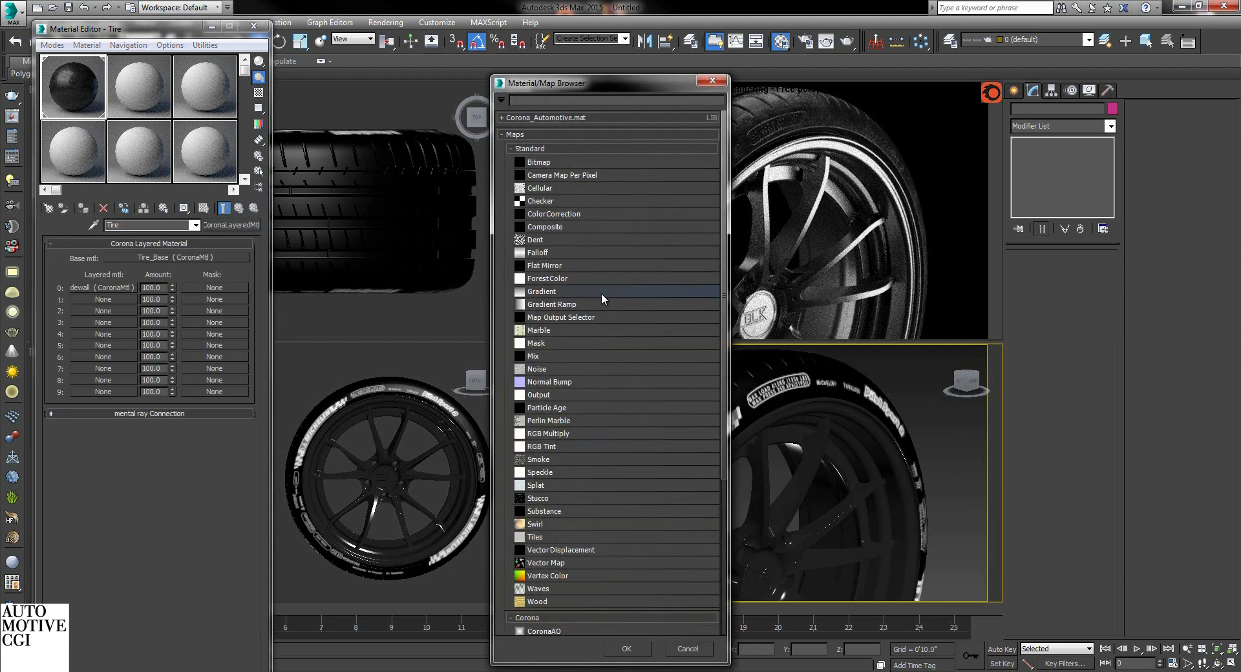
pyautogui.doubleClick(600, 303)
pyautogui.click(122, 460)
pyautogui.click(113, 524)
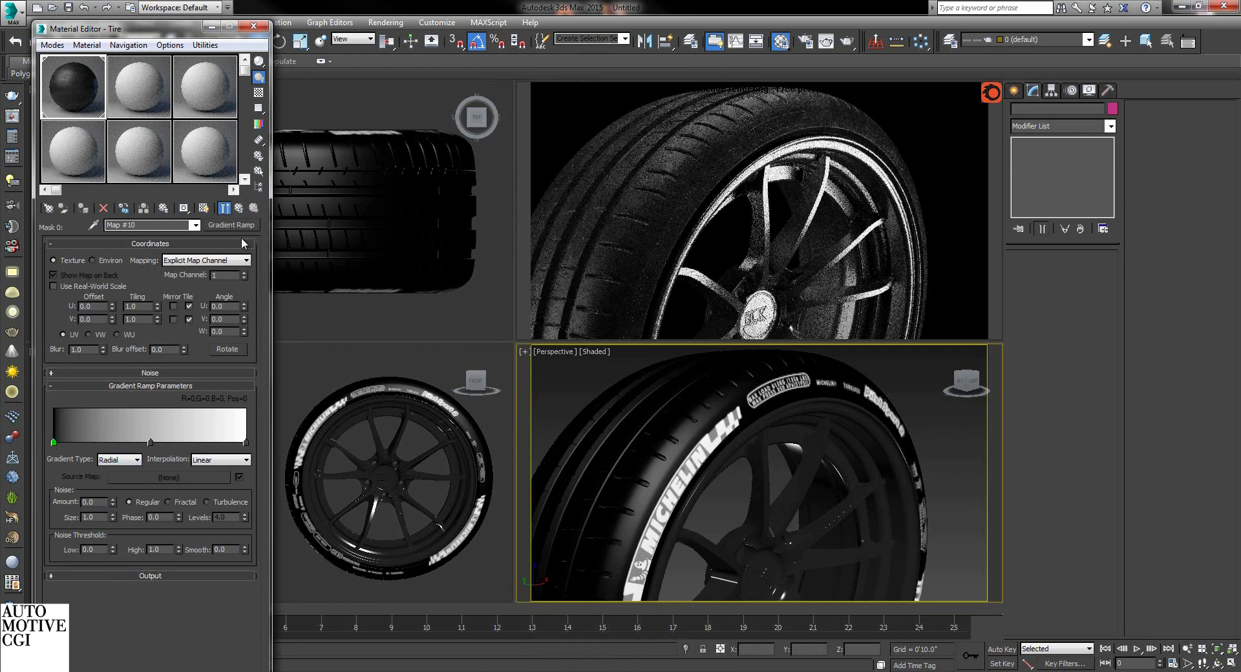
pyautogui.click(205, 208)
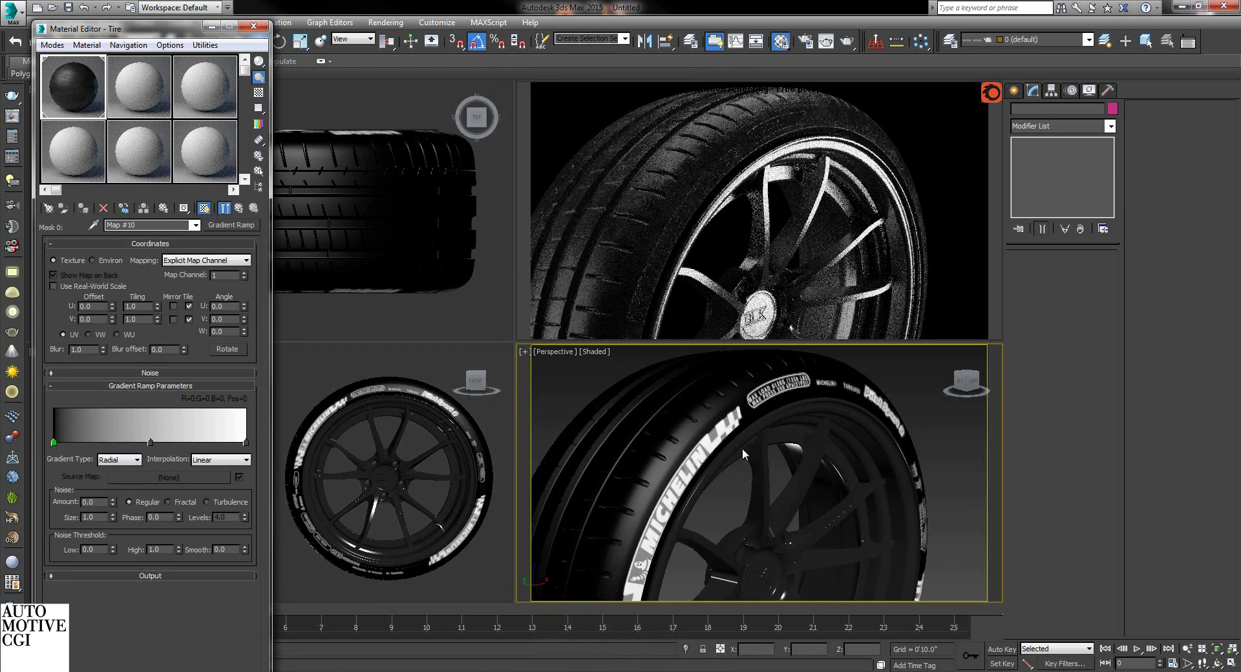
pyautogui.scroll(-3, 747, 407)
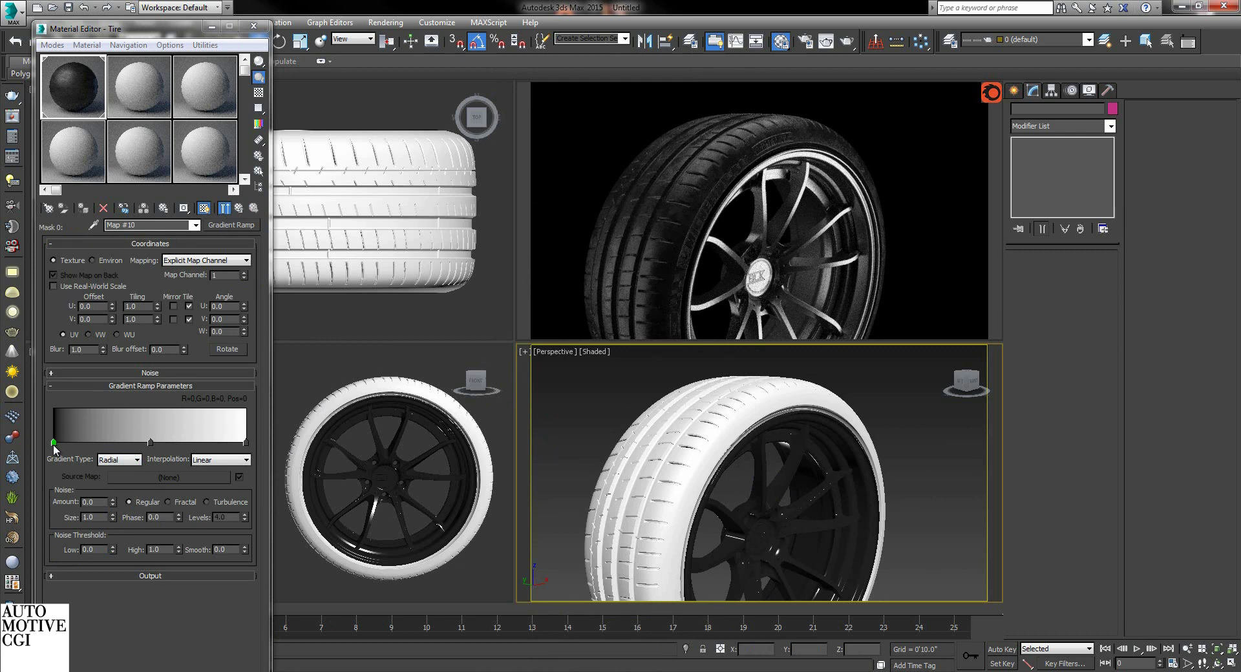
# Set the gradient ramp's end flag at position 100 to black and add a flag at about position 92.
pyautogui.doubleClick(245, 442)
pyautogui.rightClick(530, 149)
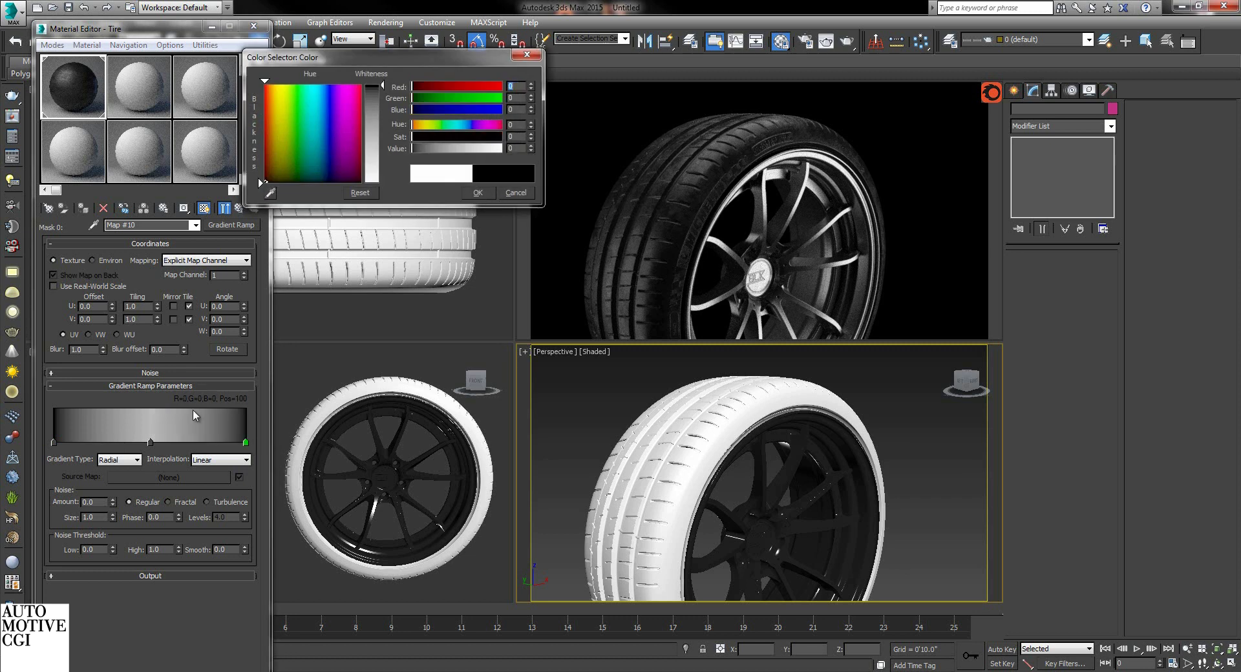
pyautogui.press('Return')
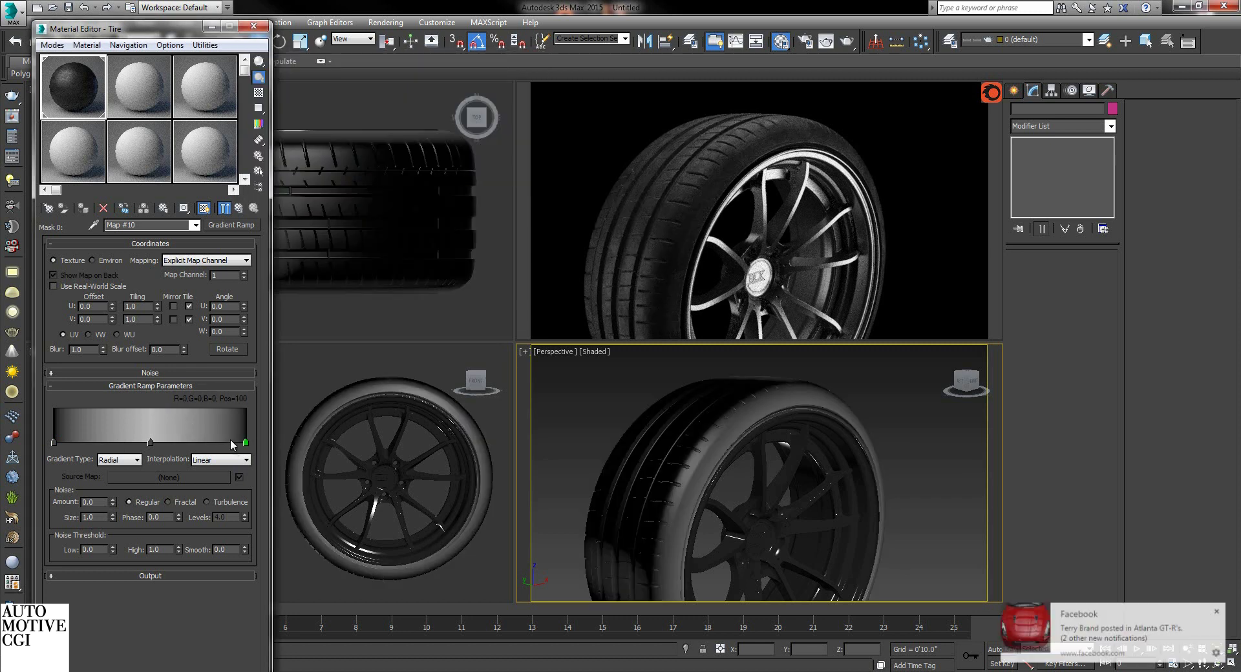
pyautogui.click(230, 442)
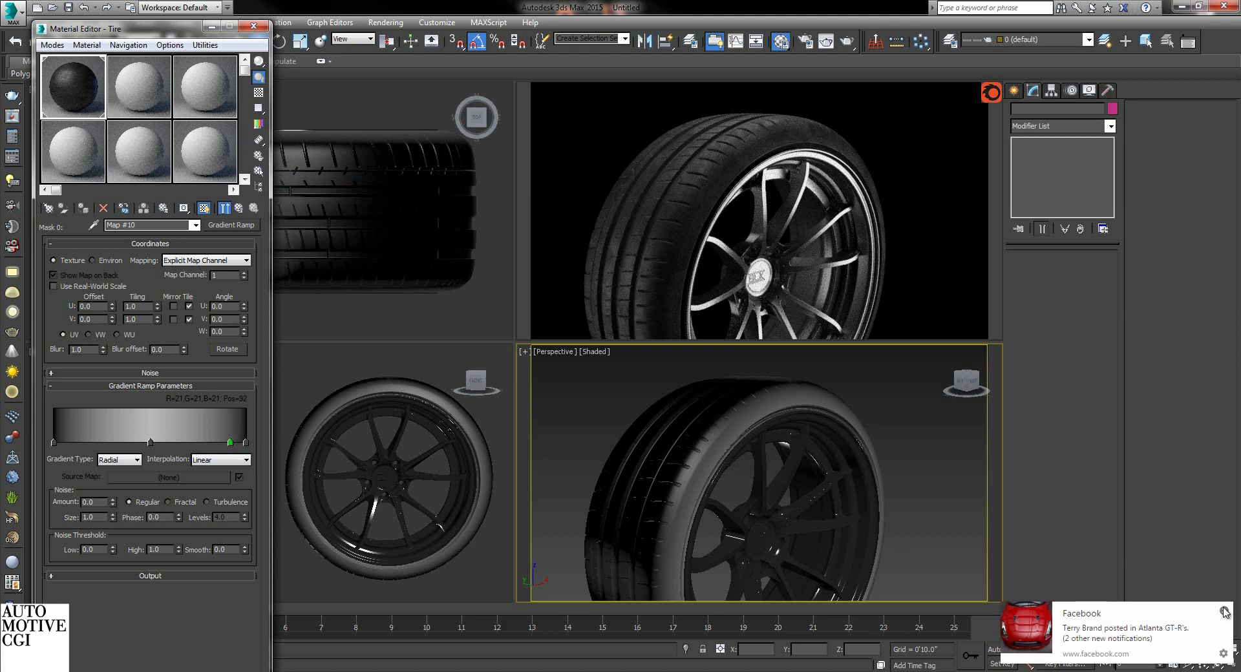
# Move the ramp's added flag to position 94 and set its color to black.
pyautogui.moveTo(230, 442); pyautogui.dragTo(233, 443)
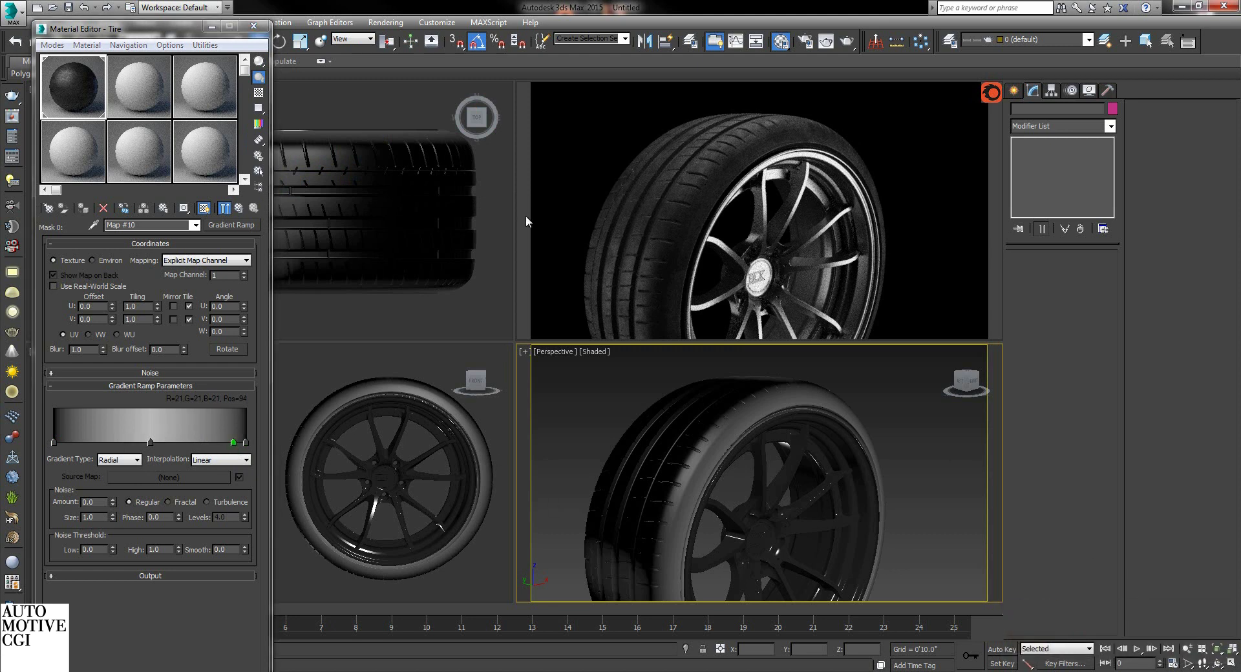
pyautogui.doubleClick(233, 442)
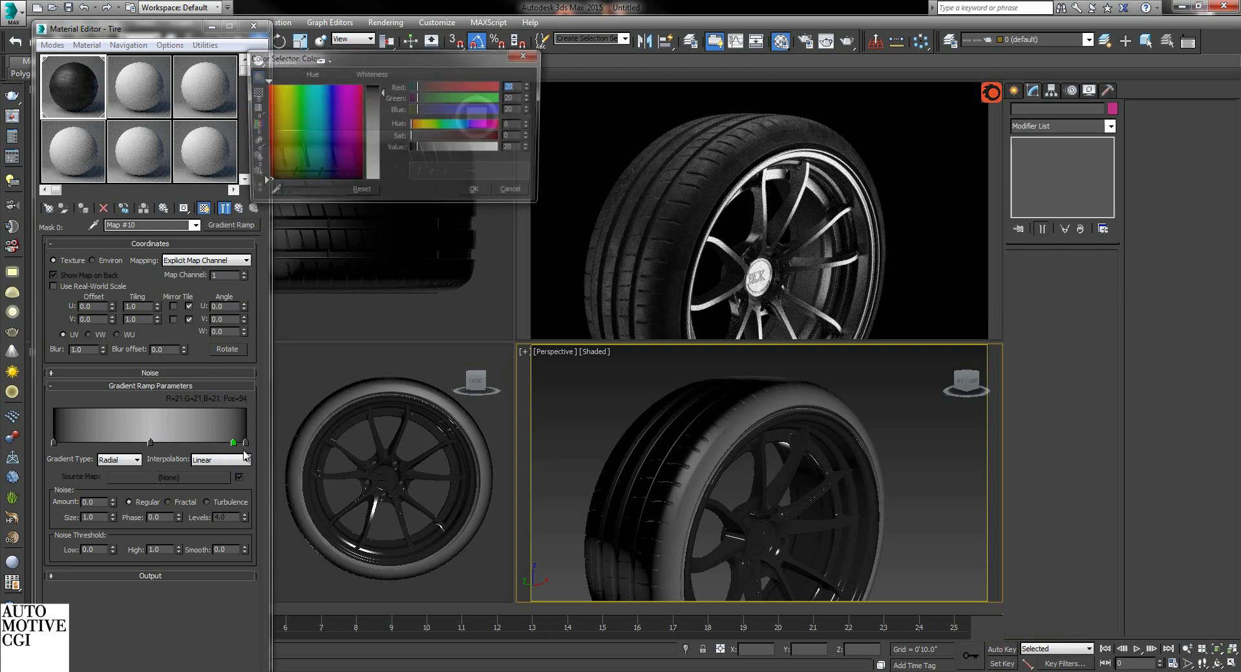
pyautogui.rightClick(532, 148)
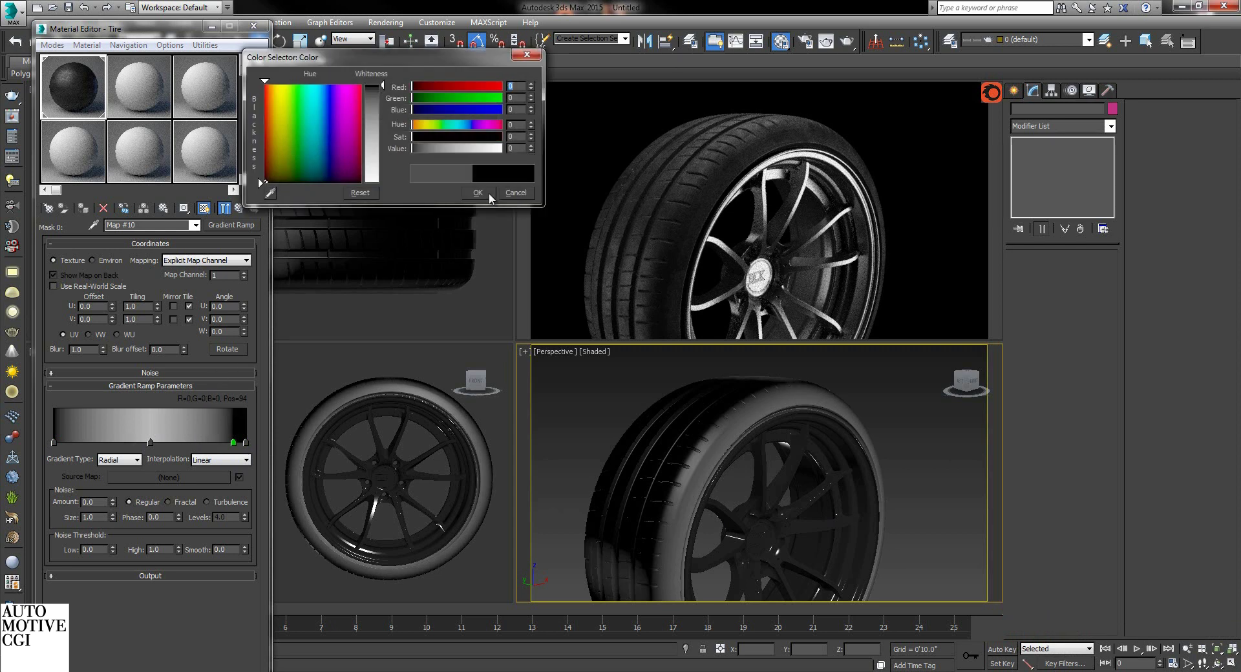
pyautogui.press('Return')
# Move the ramp's middle flag to position 83 and set its color to white.
pyautogui.moveTo(153, 442); pyautogui.dragTo(216, 441)
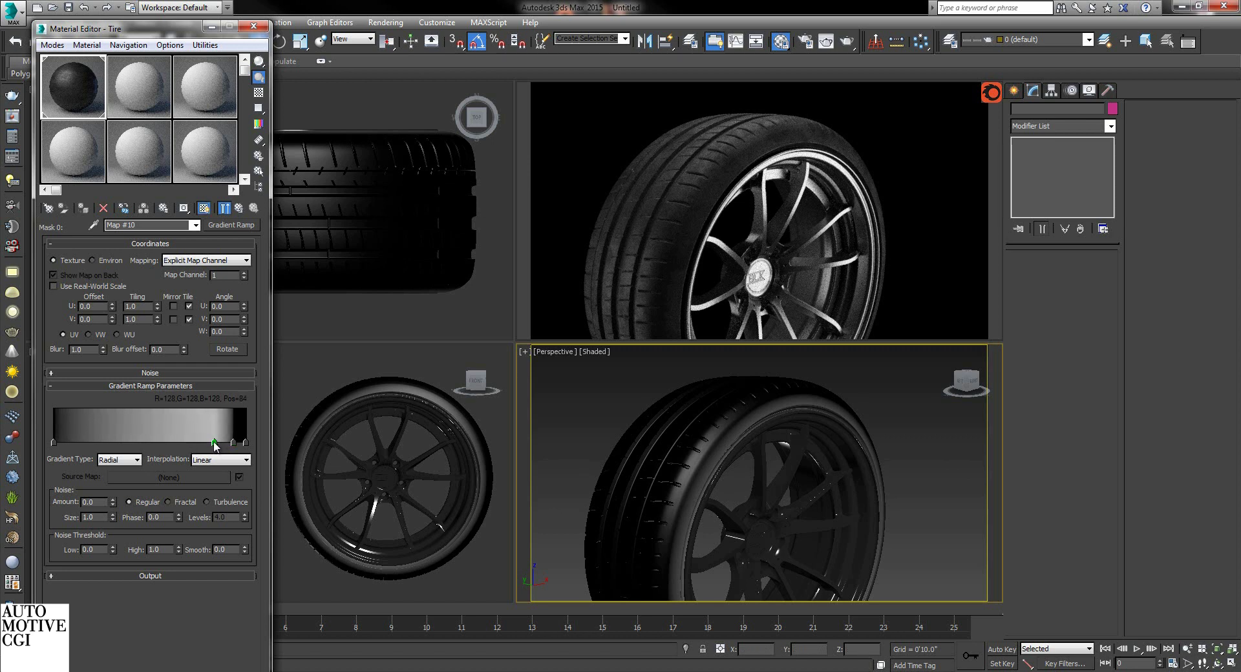
pyautogui.doubleClick(214, 442)
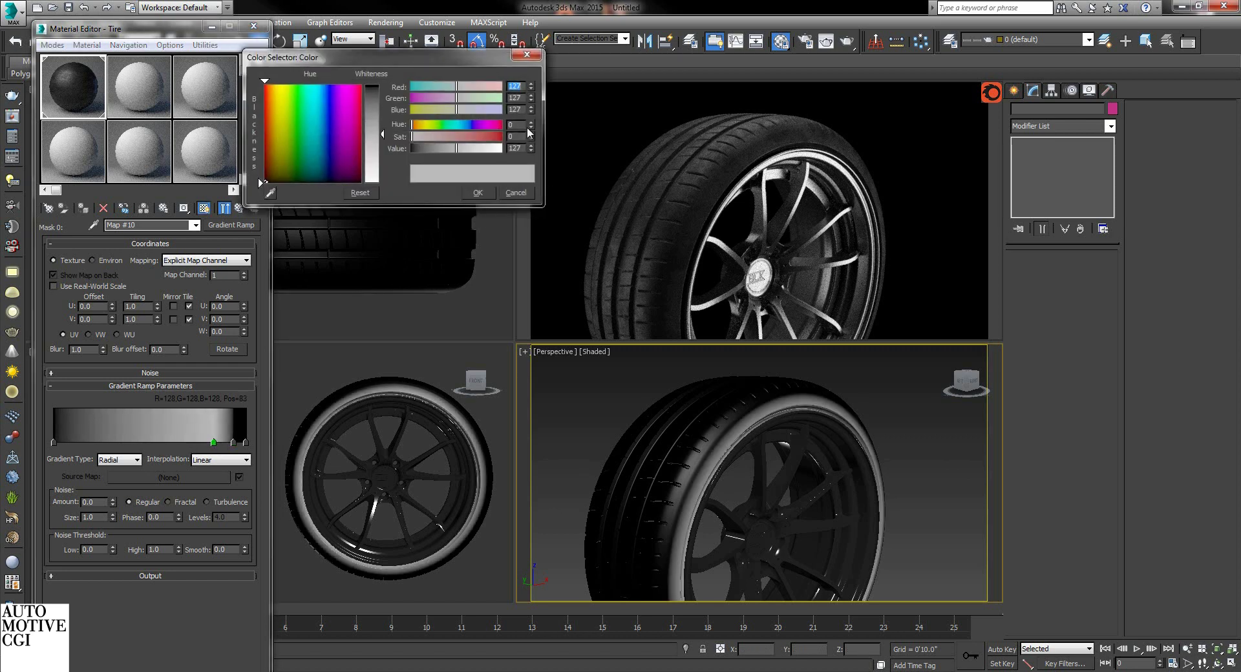
pyautogui.click(499, 149)
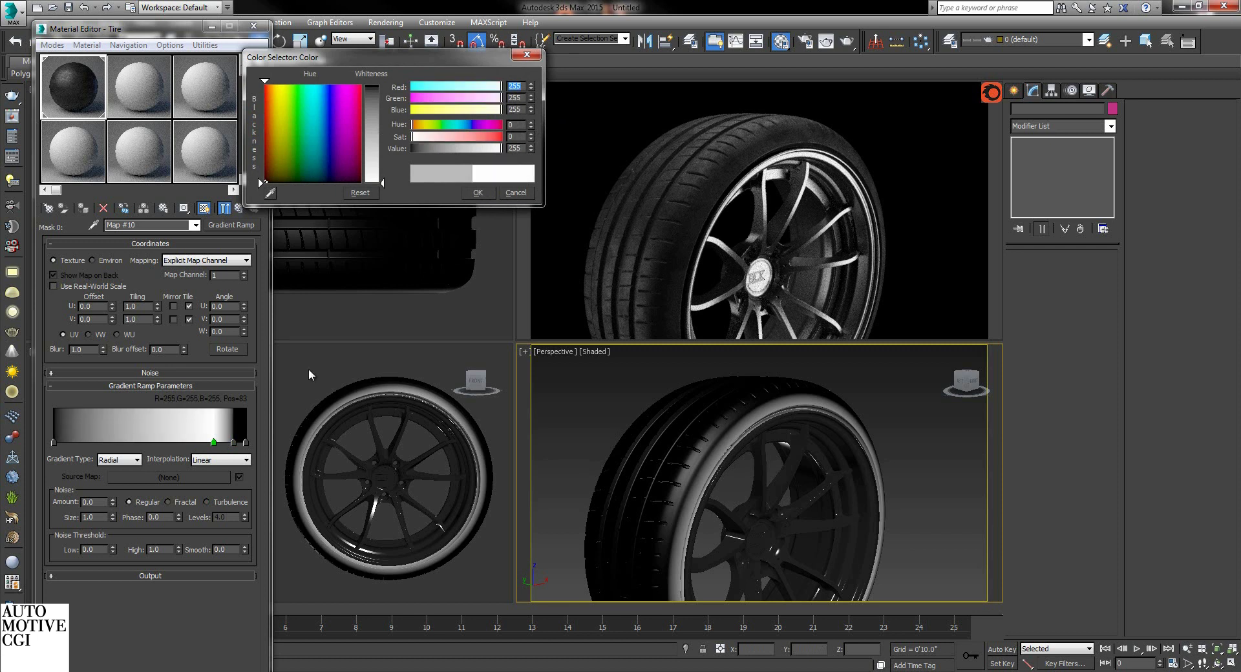
pyautogui.press('Return')
# Widen the white band by sliding the inner black flag to position 97 and the white flag to just before it, about 94.
pyautogui.moveTo(234, 443); pyautogui.dragTo(236, 442)
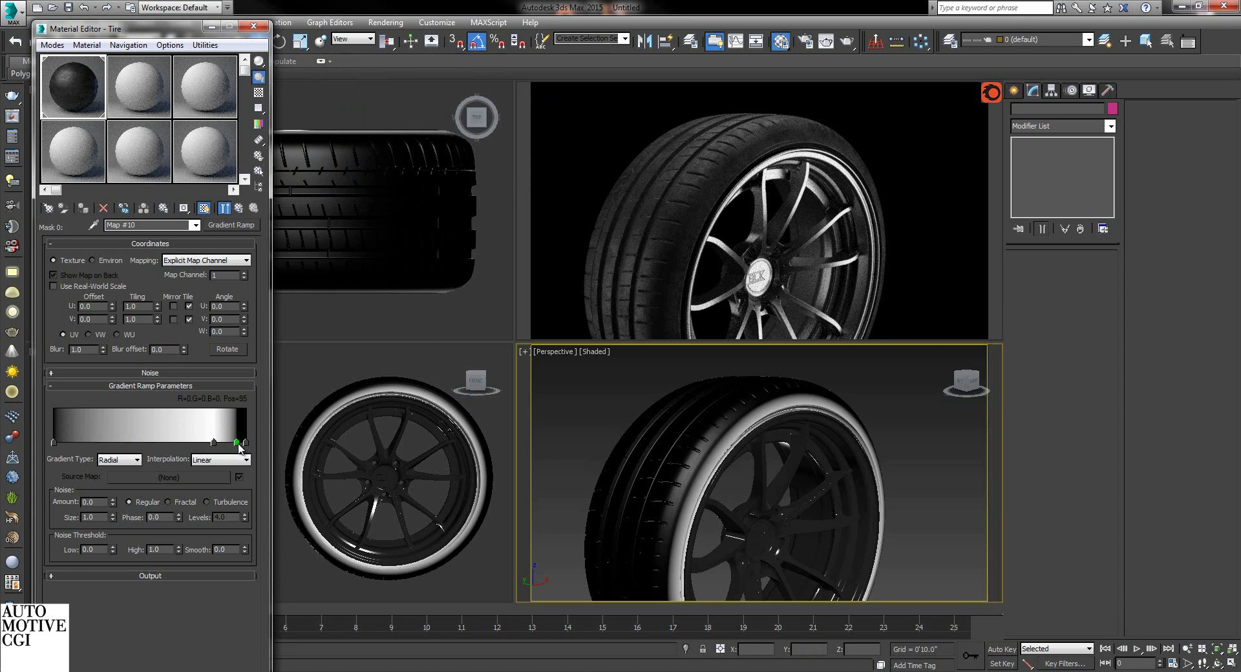
pyautogui.press('Right')
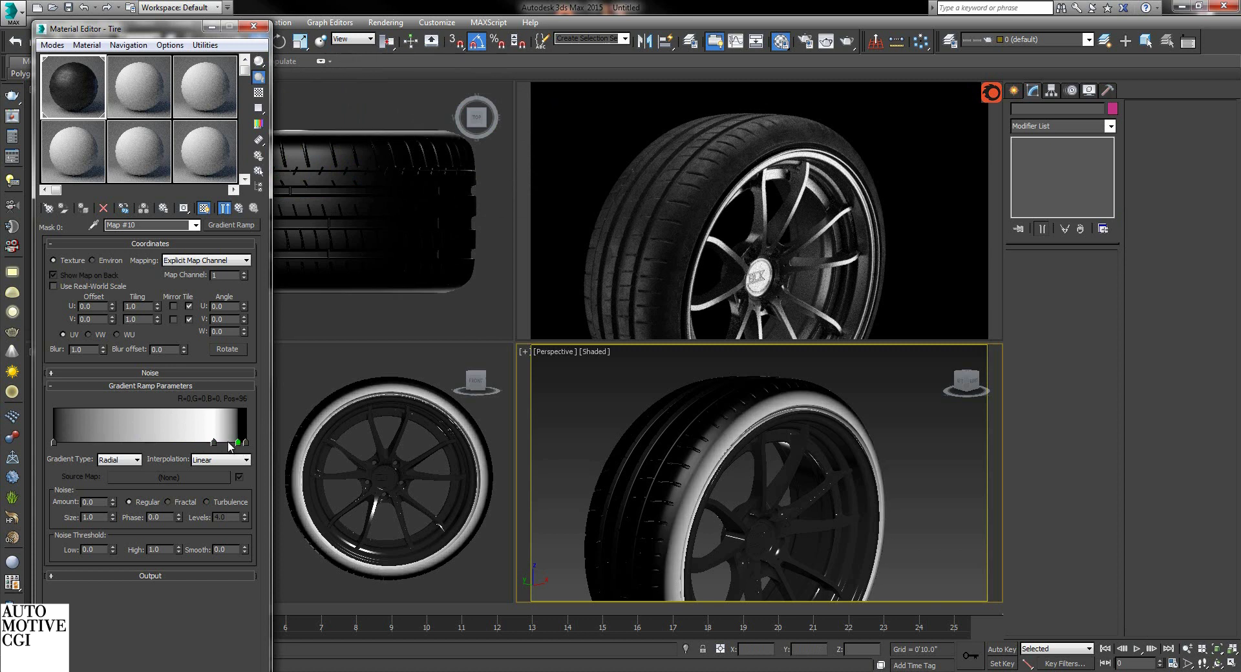
pyautogui.moveTo(214, 442); pyautogui.dragTo(228, 443)
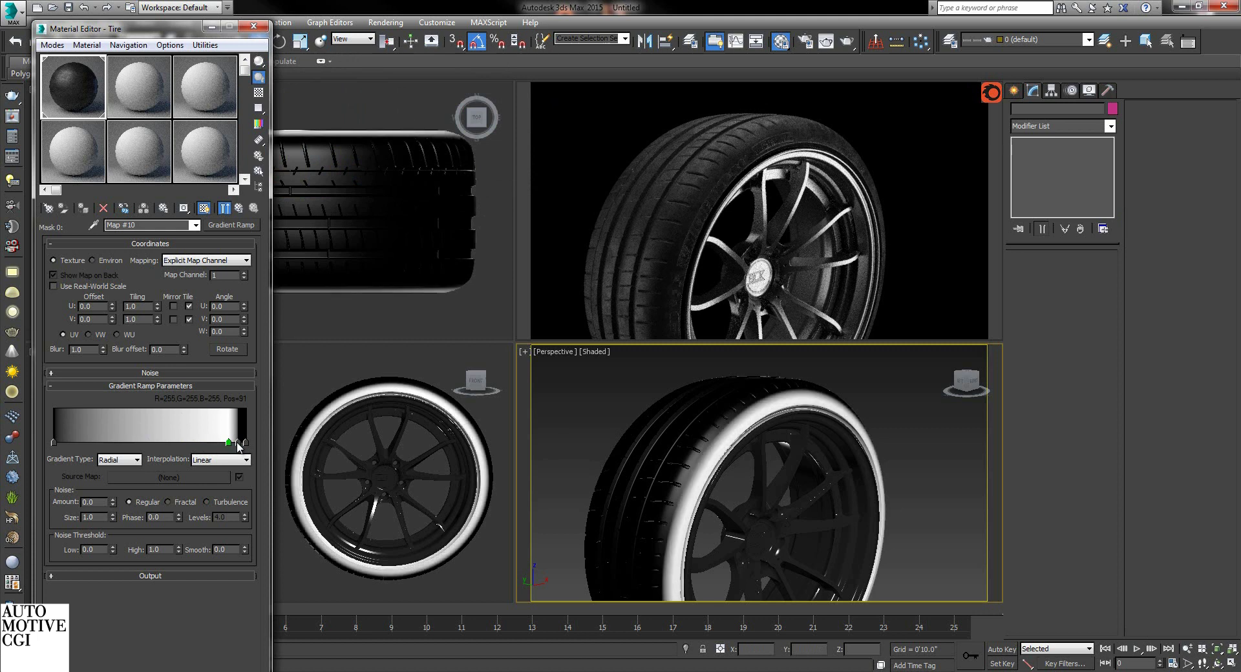
pyautogui.moveTo(237, 443); pyautogui.dragTo(241, 443)
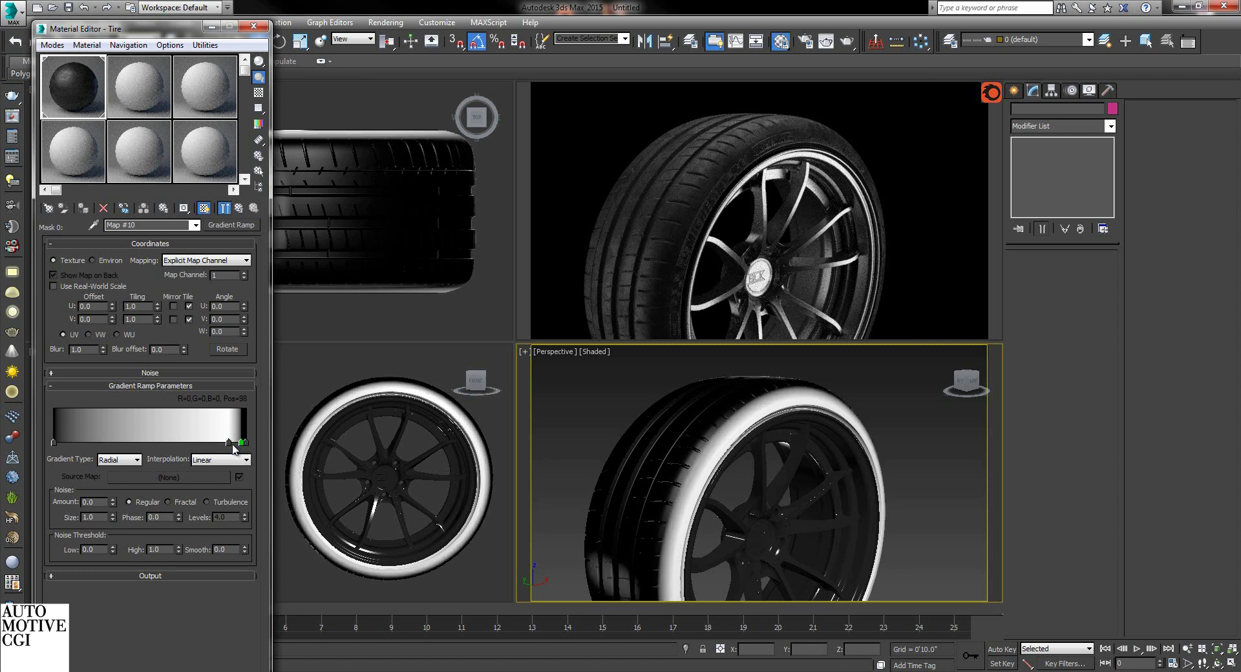
pyautogui.moveTo(228, 442); pyautogui.dragTo(233, 442)
pyautogui.moveTo(241, 443); pyautogui.dragTo(239, 444)
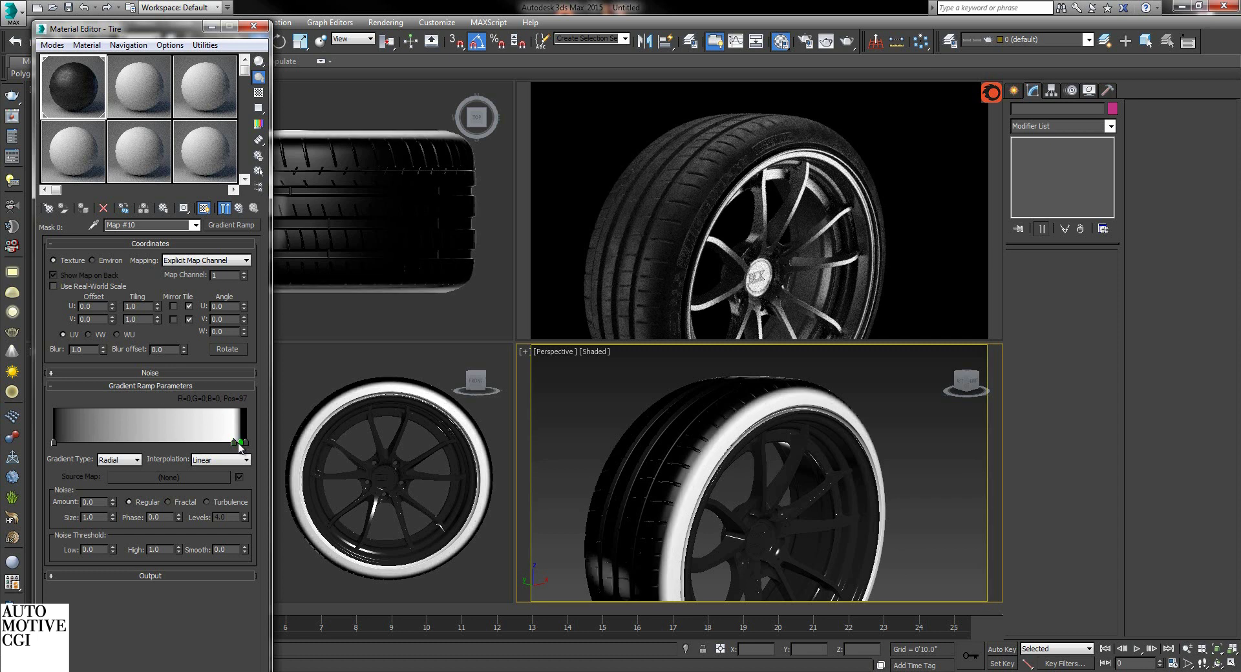
# Turn off the gradient ramp's U and V tiling and switch the perspective viewport to the Camera001 view.
pyautogui.click(188, 319)
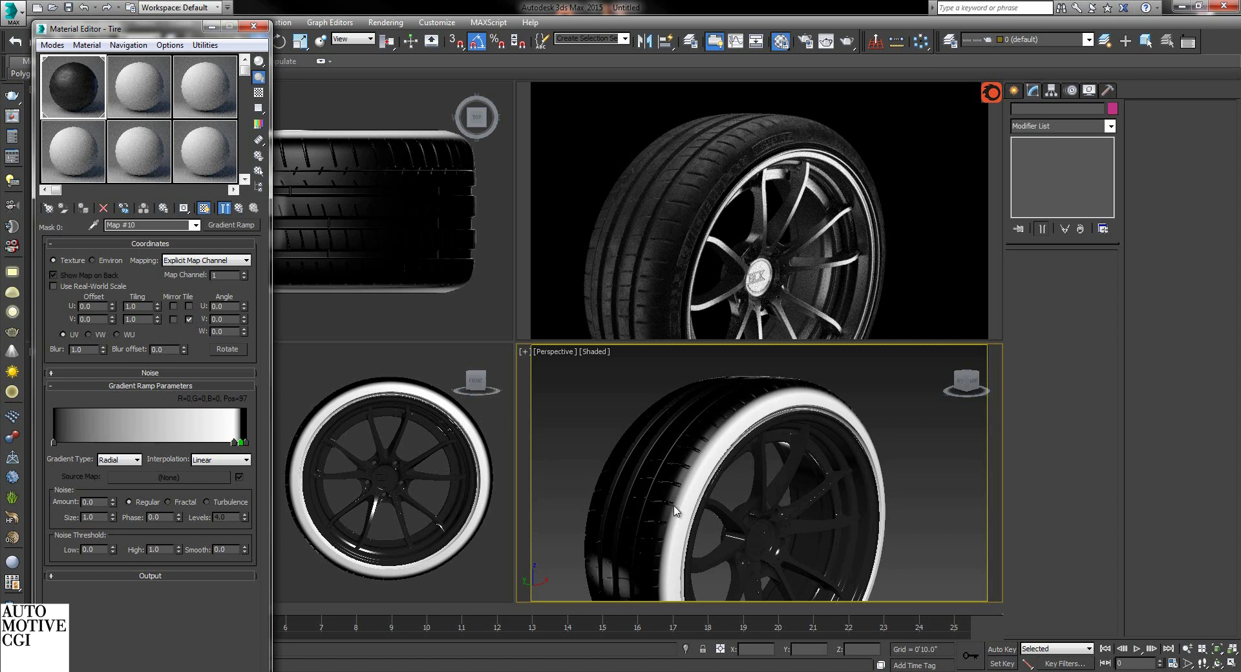
pyautogui.click(598, 414)
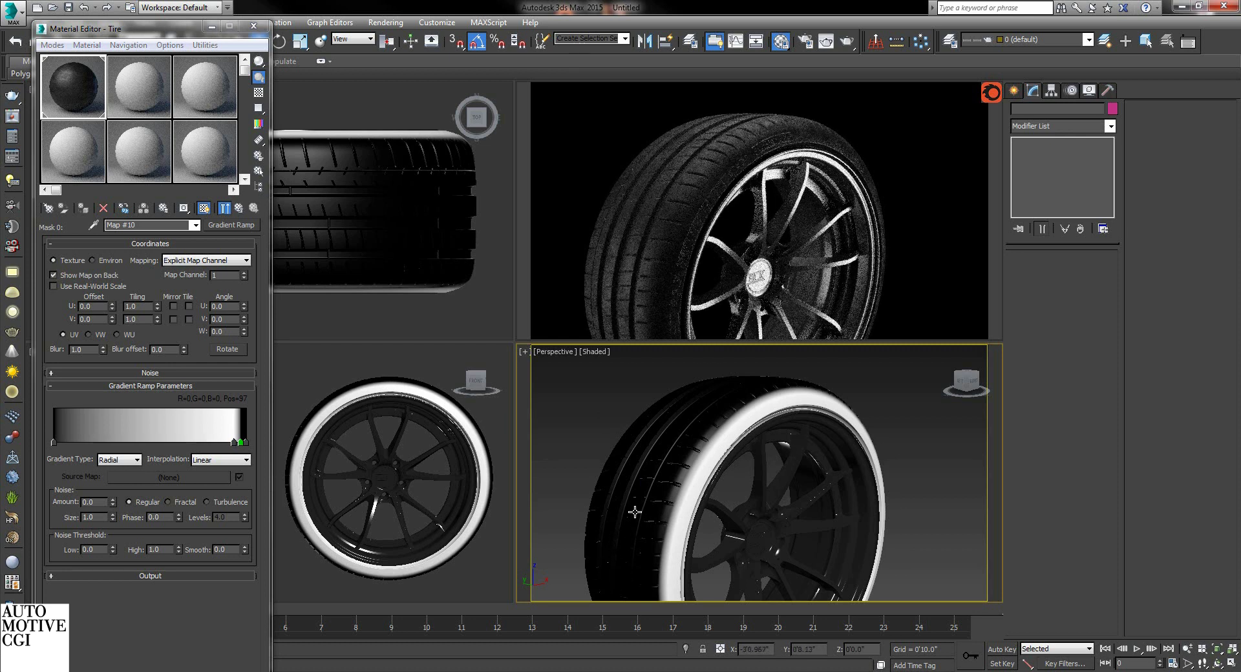
pyautogui.scroll(-5, 727, 467)
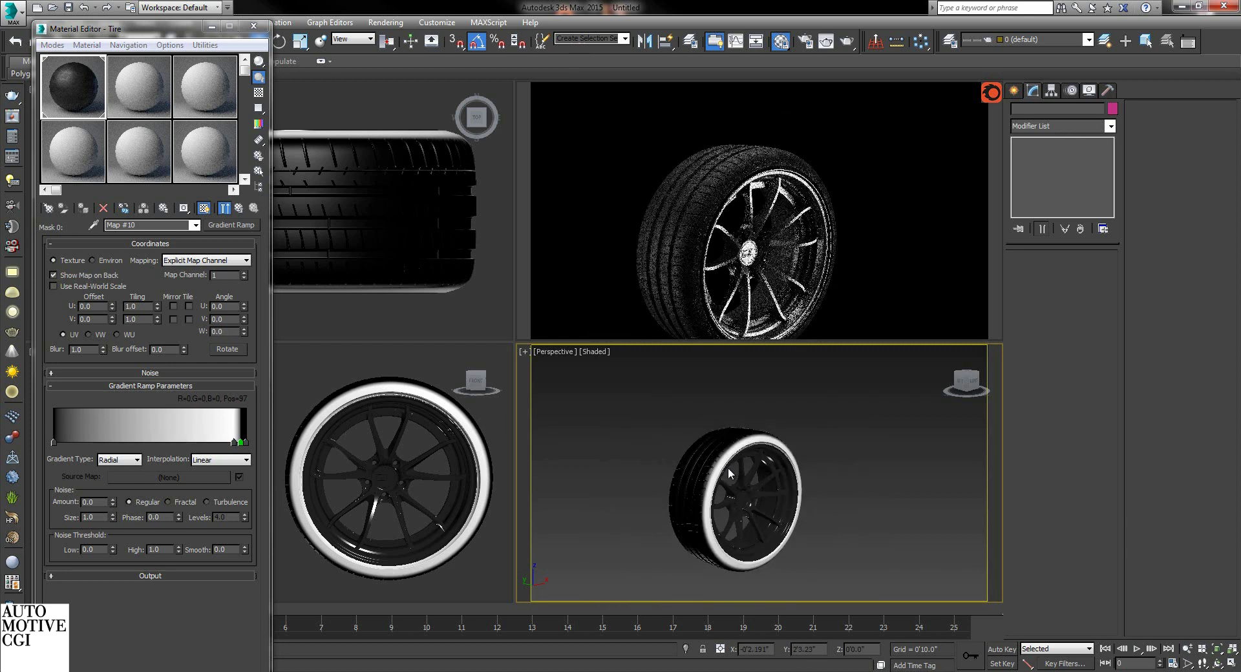
pyautogui.scroll(4, 776, 473)
pyautogui.click(559, 351)
pyautogui.click(803, 362)
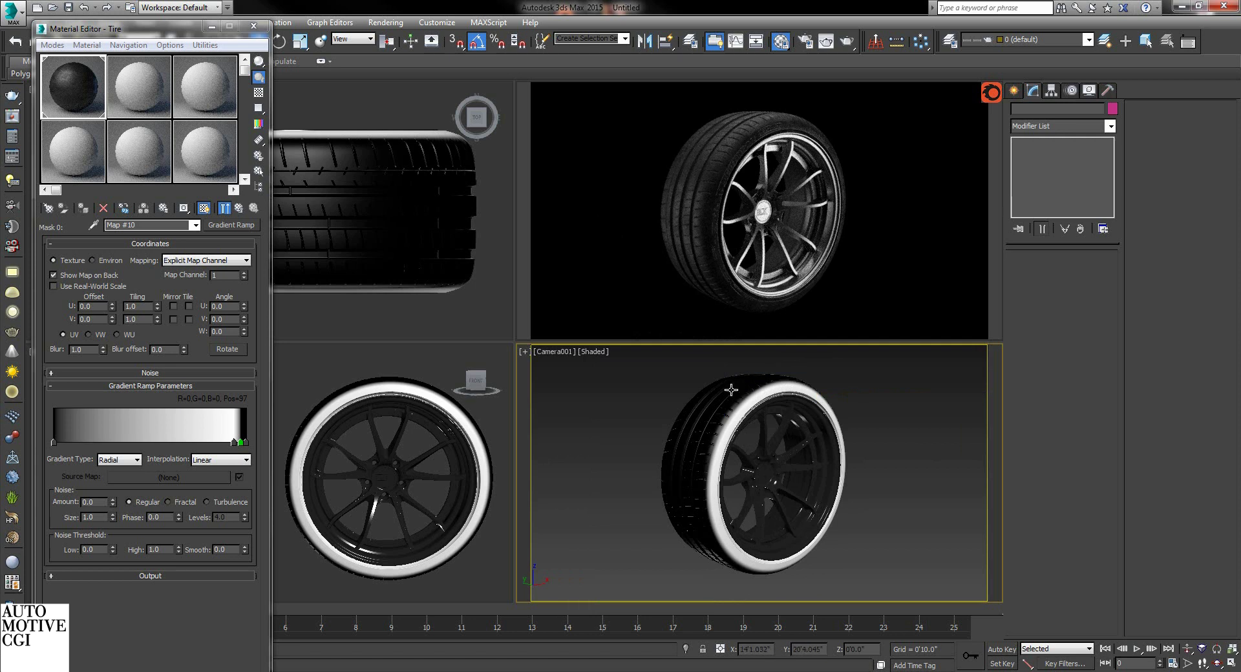
# Set the layer 0 gradient ramp's start flag at position 0 to white and return to the Tire material.
pyautogui.click(239, 208)
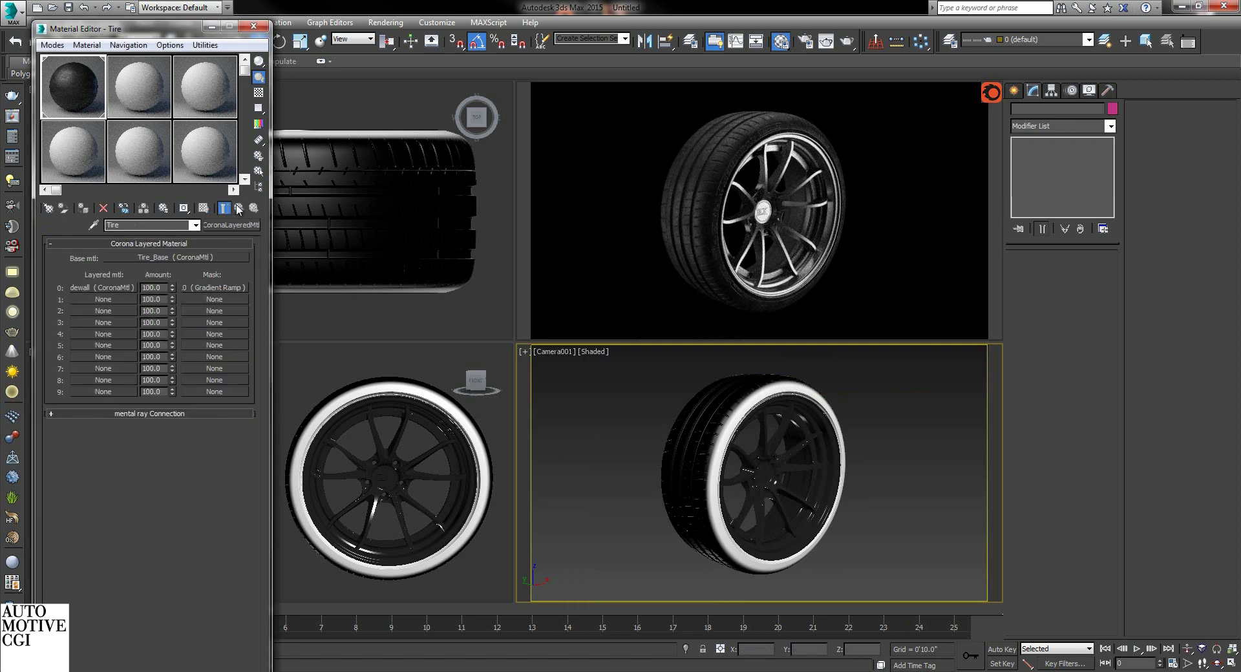
pyautogui.click(214, 286)
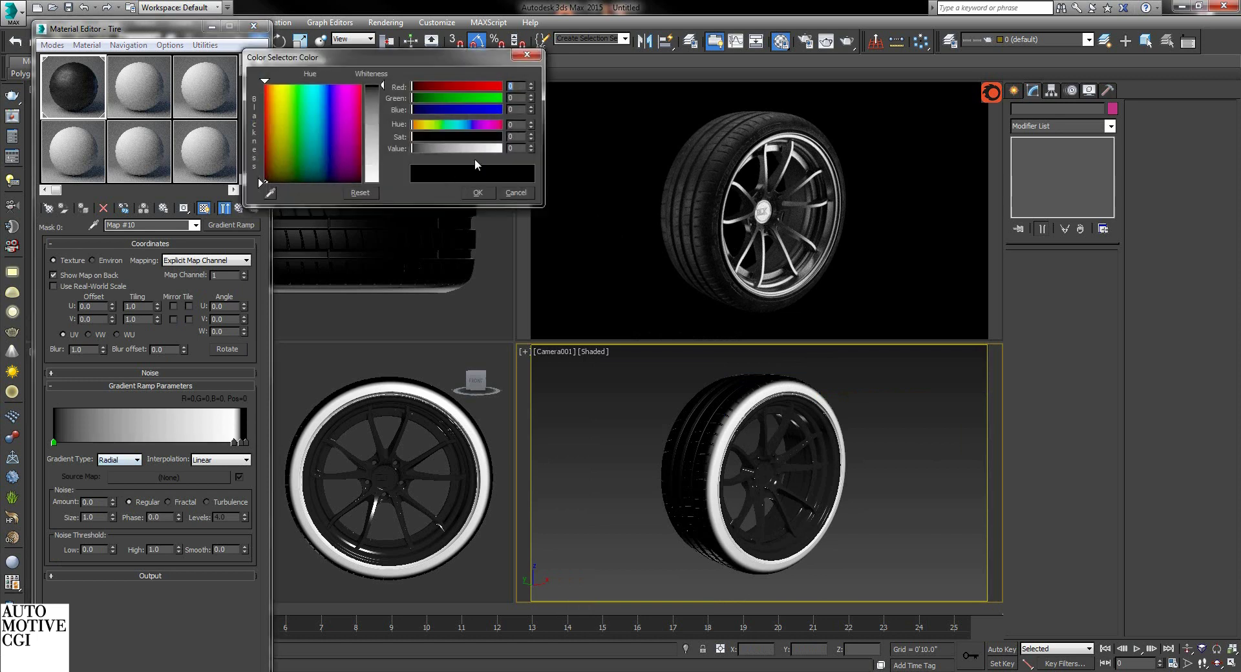
pyautogui.click(496, 148)
pyautogui.moveTo(497, 151); pyautogui.dragTo(502, 149)
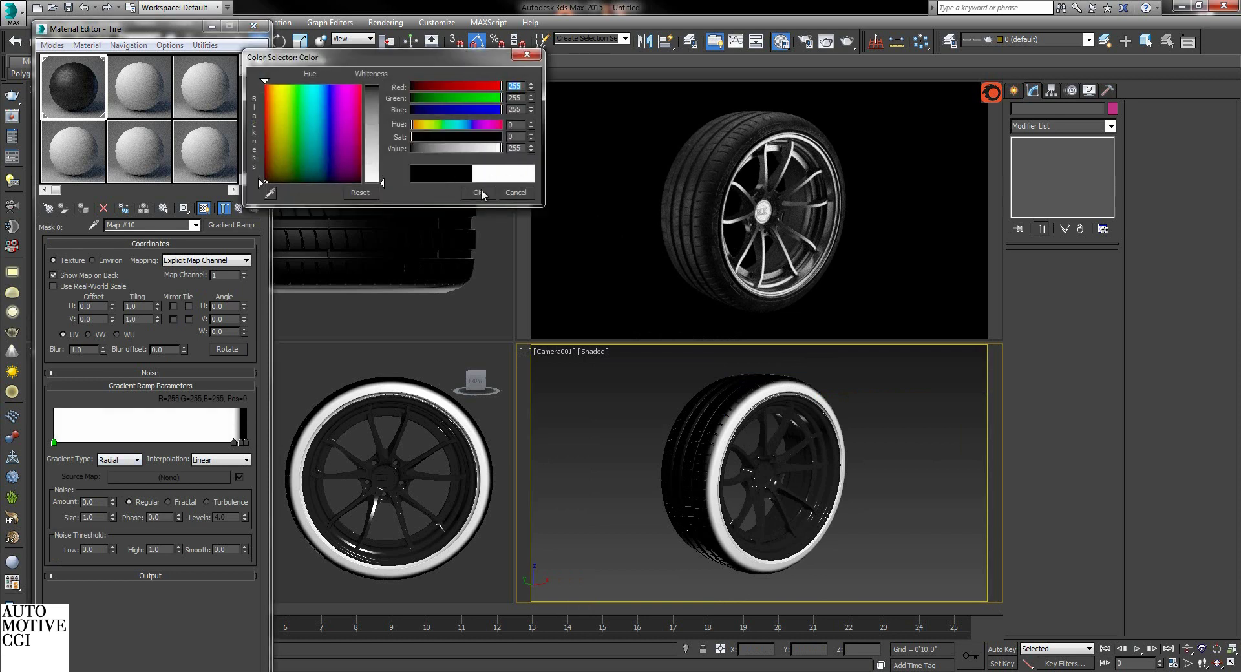
pyautogui.click(480, 192)
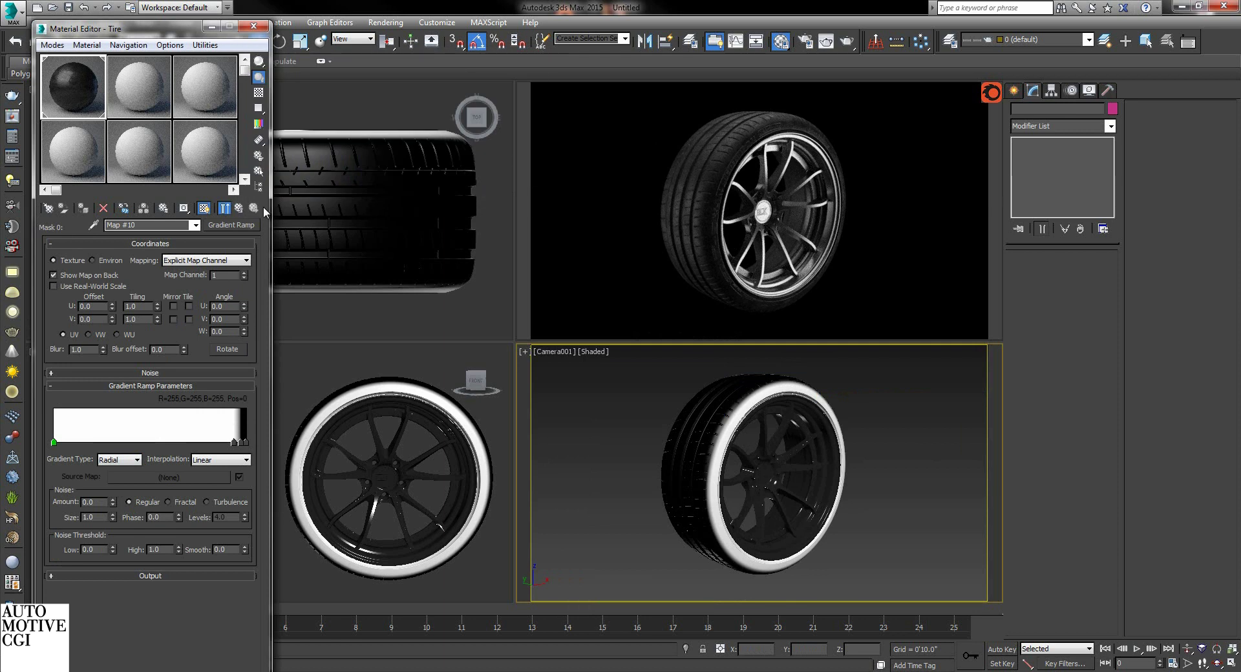
pyautogui.click(239, 208)
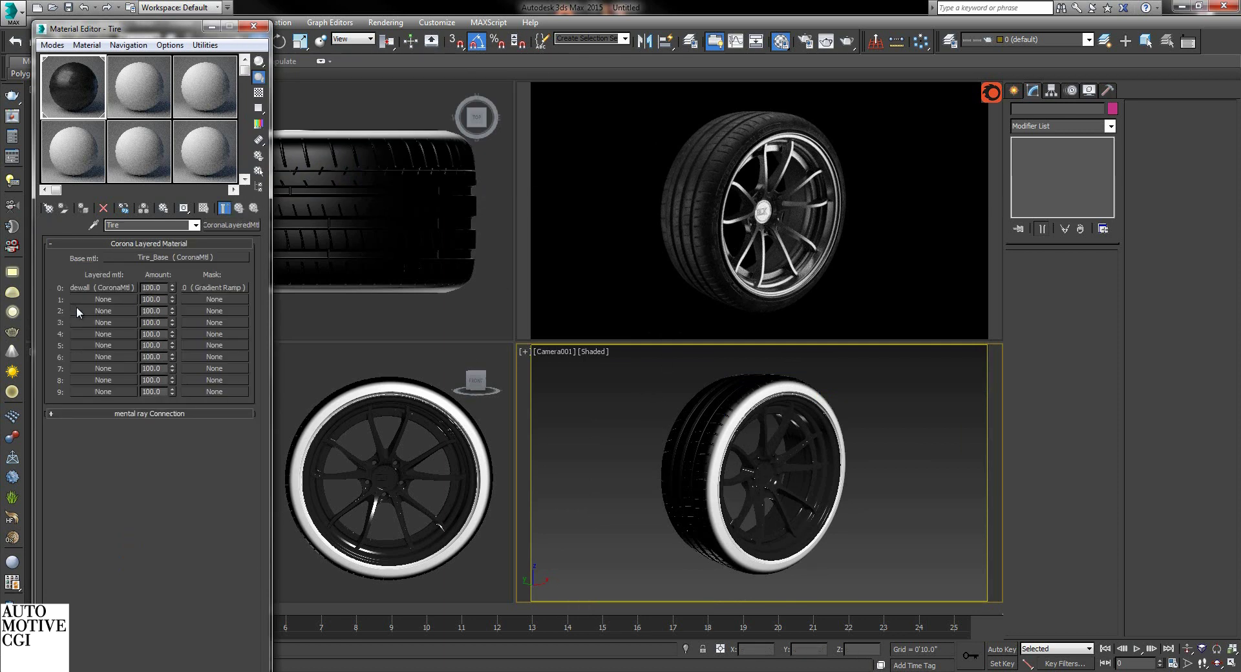
# Copy the Tire_Base material into layer 1 and set the copy's diffuse color to bright red.
pyautogui.moveTo(138, 257); pyautogui.dragTo(111, 317)
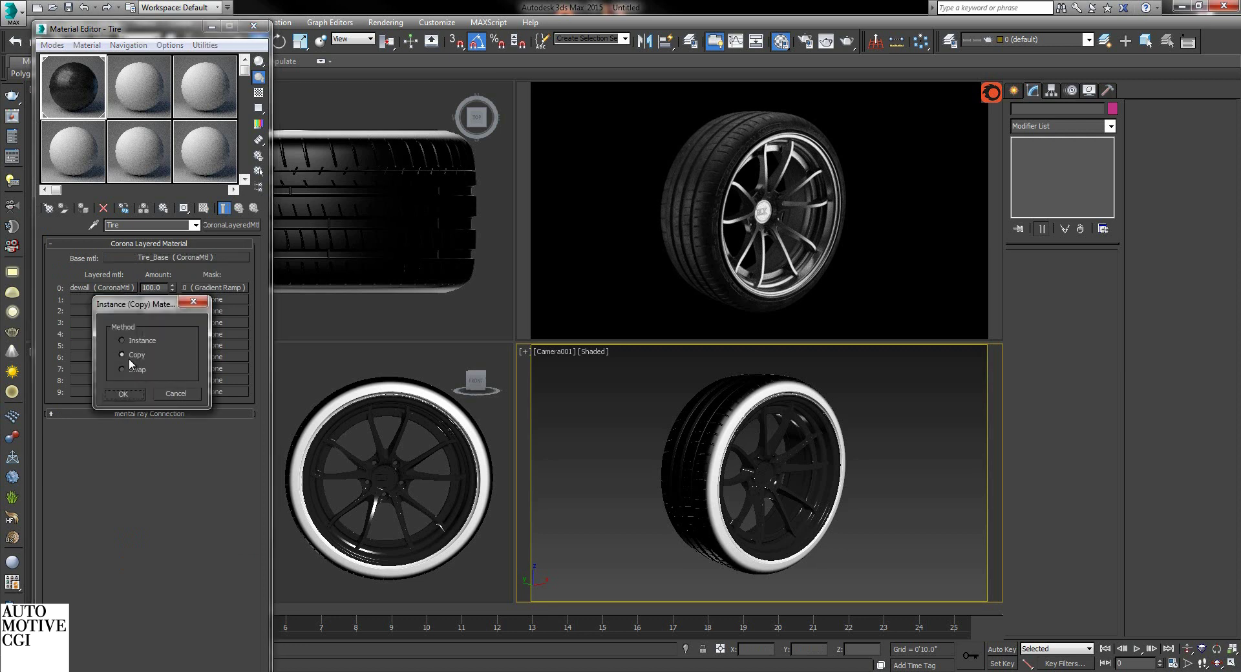
pyautogui.click(133, 390)
pyautogui.click(115, 299)
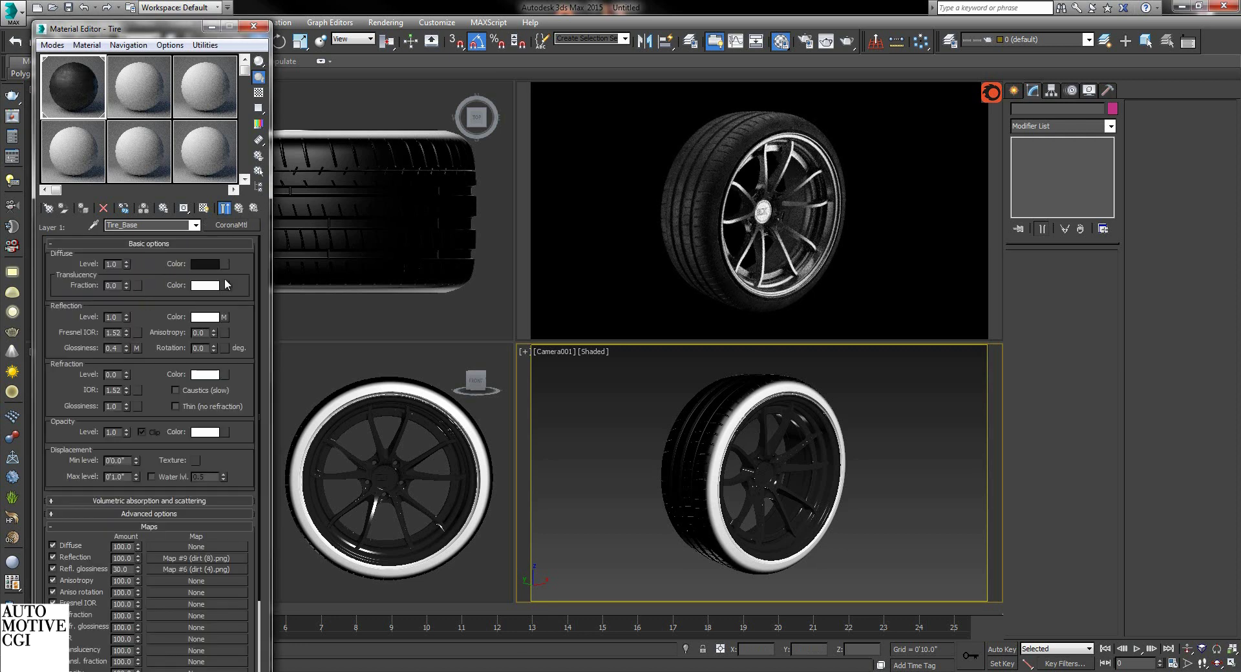
pyautogui.click(203, 265)
pyautogui.moveTo(329, 123); pyautogui.dragTo(365, 76)
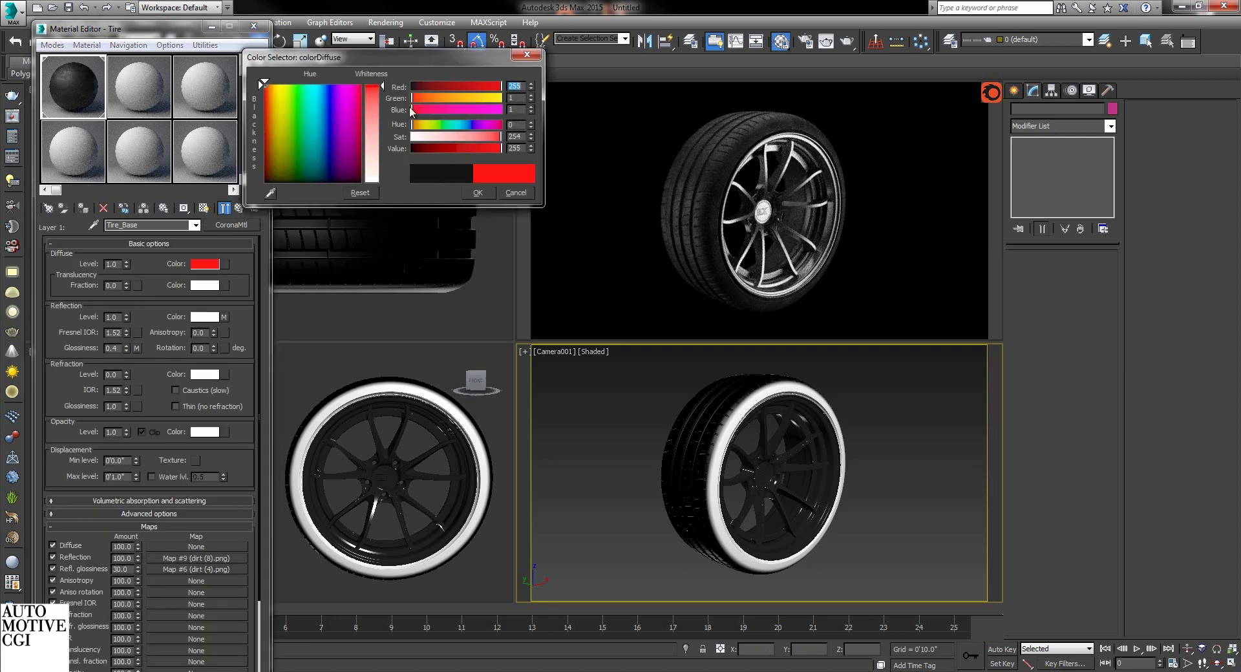
pyautogui.click(484, 191)
# Copy the layer 0 Gradient Ramp mask into the layer 1 mask slot and invert the copy's output.
pyautogui.click(244, 207)
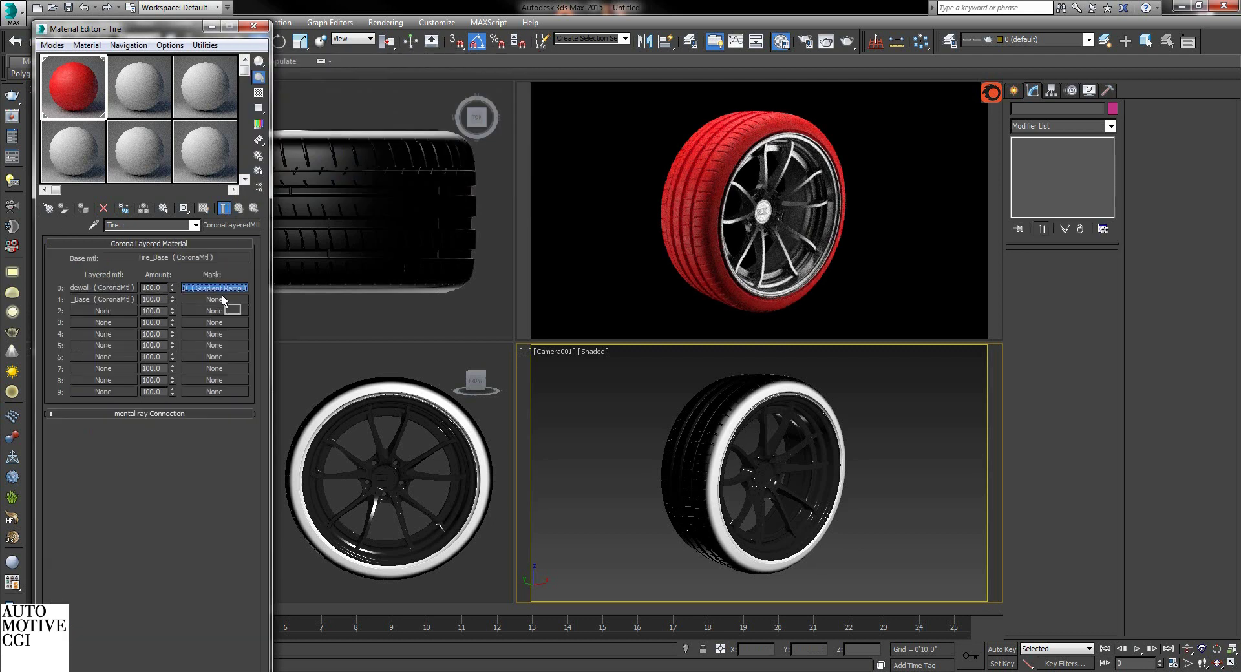
pyautogui.moveTo(219, 302); pyautogui.dragTo(220, 299)
pyautogui.click(119, 363)
pyautogui.click(134, 390)
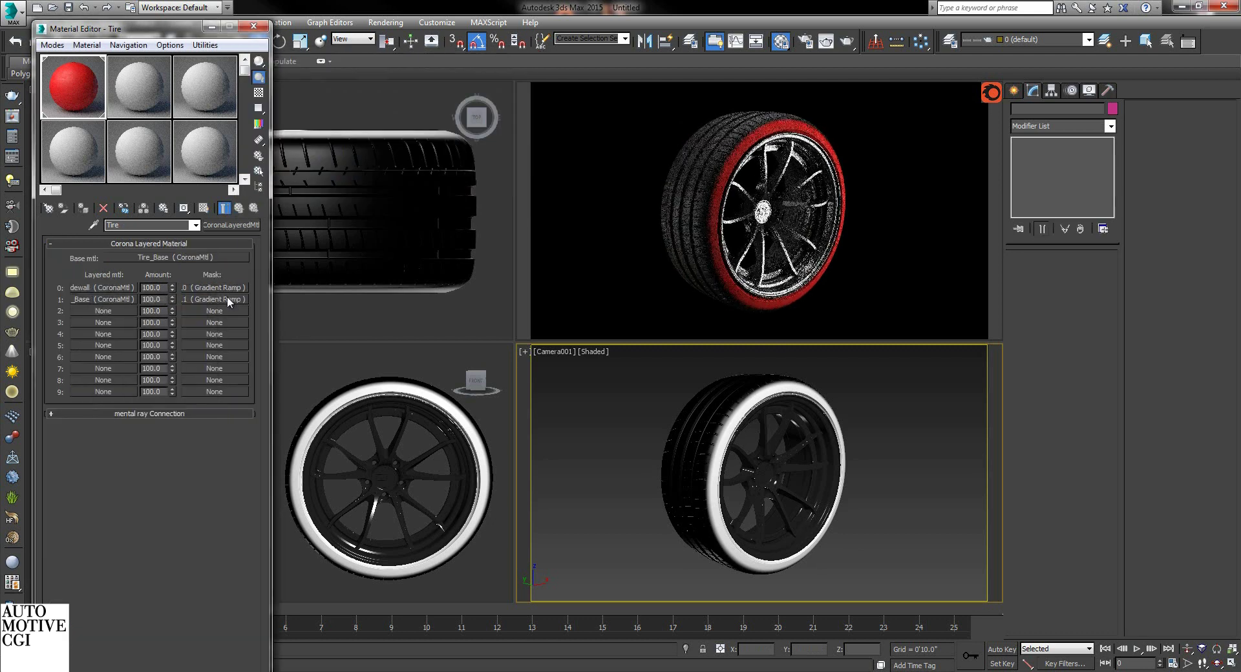
pyautogui.click(227, 299)
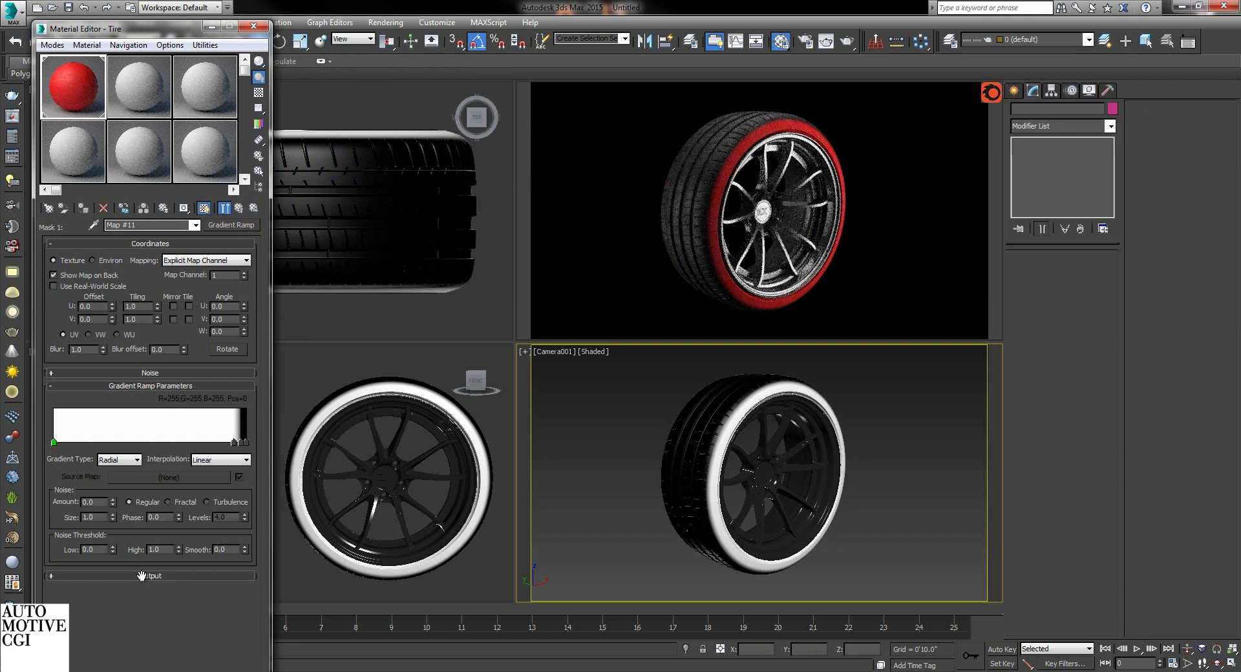
pyautogui.scroll(-5, 143, 580)
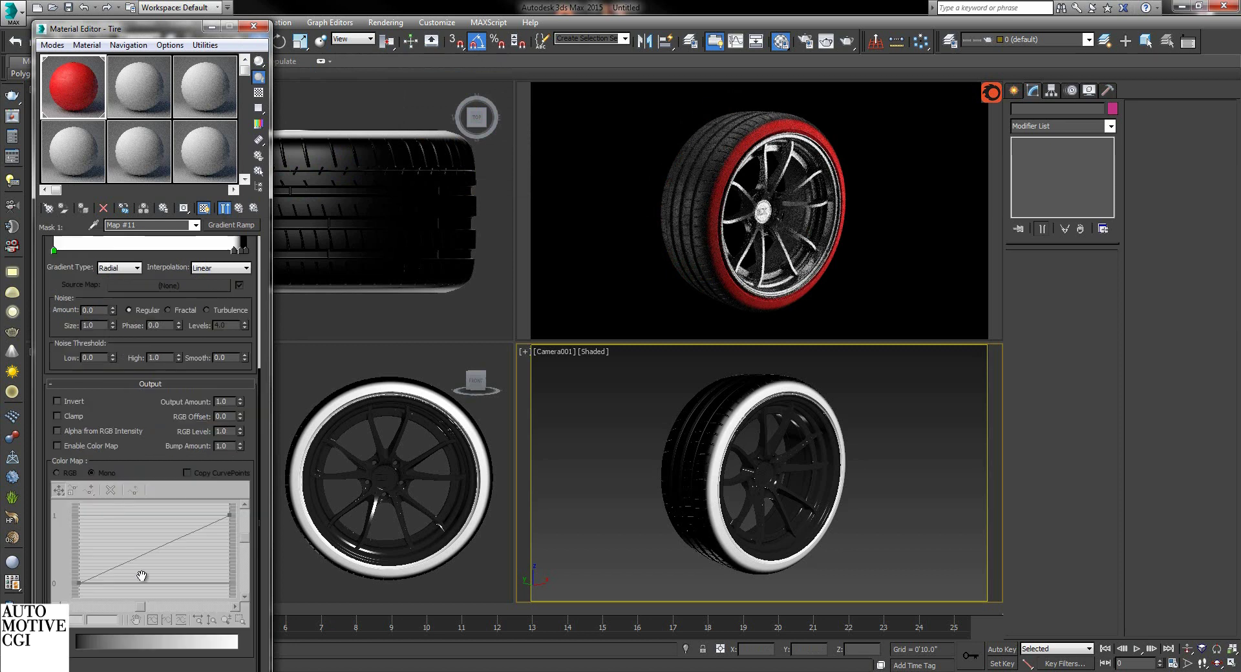
pyautogui.click(238, 208)
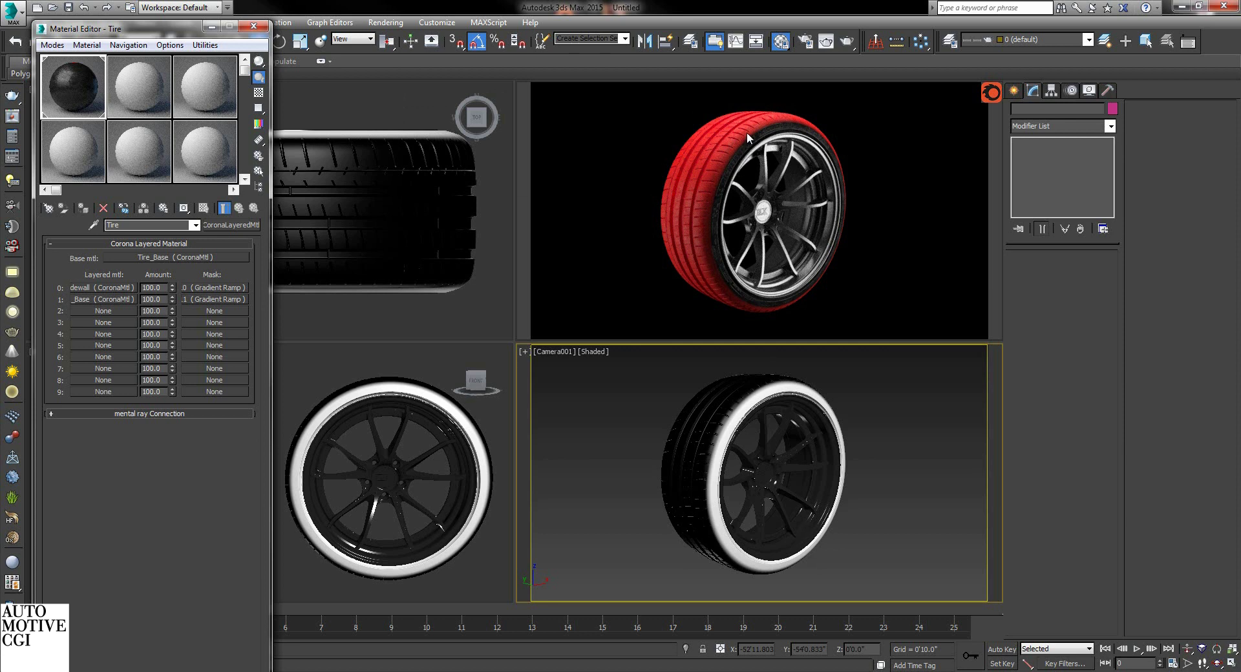
# Wrap the layer 1 mask's gradient ramp in a Composite map and swap the ramp into the composite layer's mask slot.
pyautogui.click(215, 299)
pyautogui.click(231, 225)
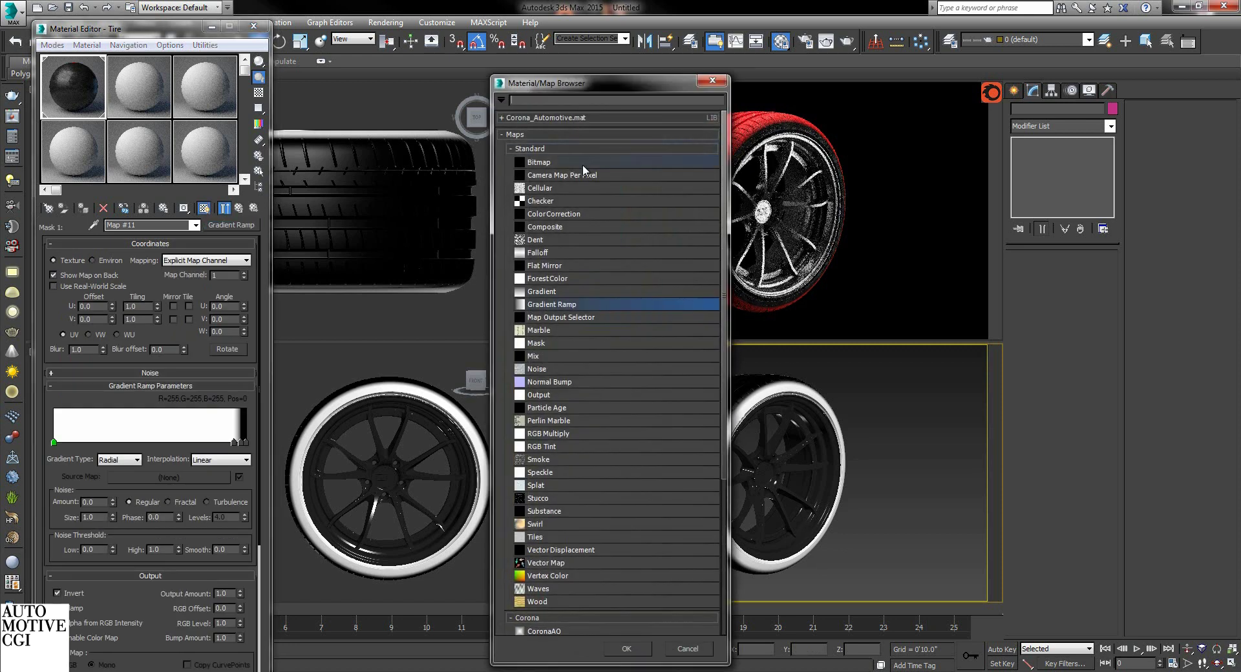
pyautogui.doubleClick(561, 225)
pyautogui.click(123, 385)
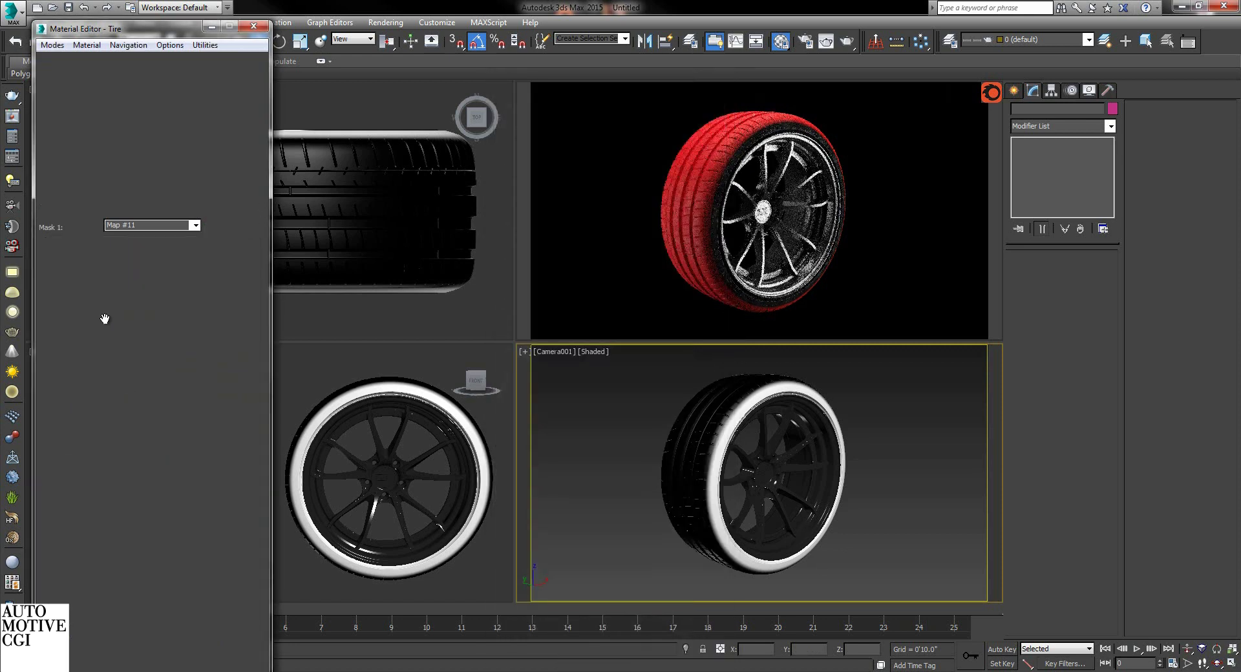
pyautogui.moveTo(78, 294); pyautogui.dragTo(215, 295)
pyautogui.click(132, 367)
pyautogui.click(133, 394)
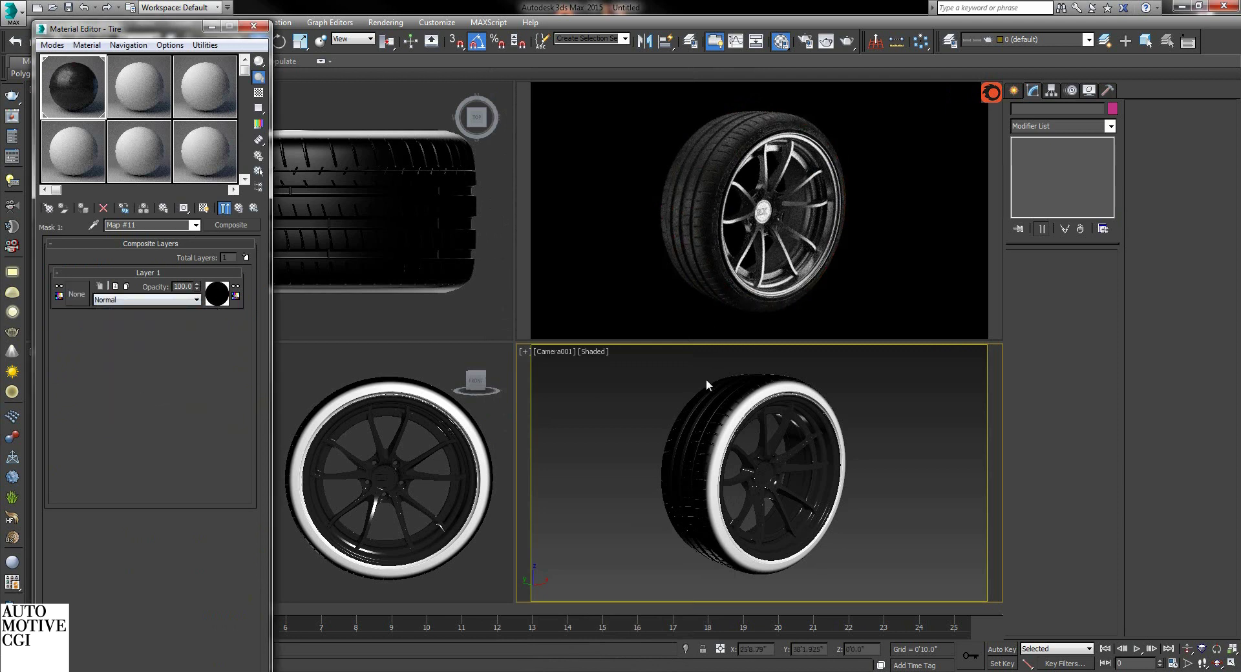
# Load the dirt (4).png bitmap as the composite layer's texture and set its map channel to 2.
pyautogui.click(76, 294)
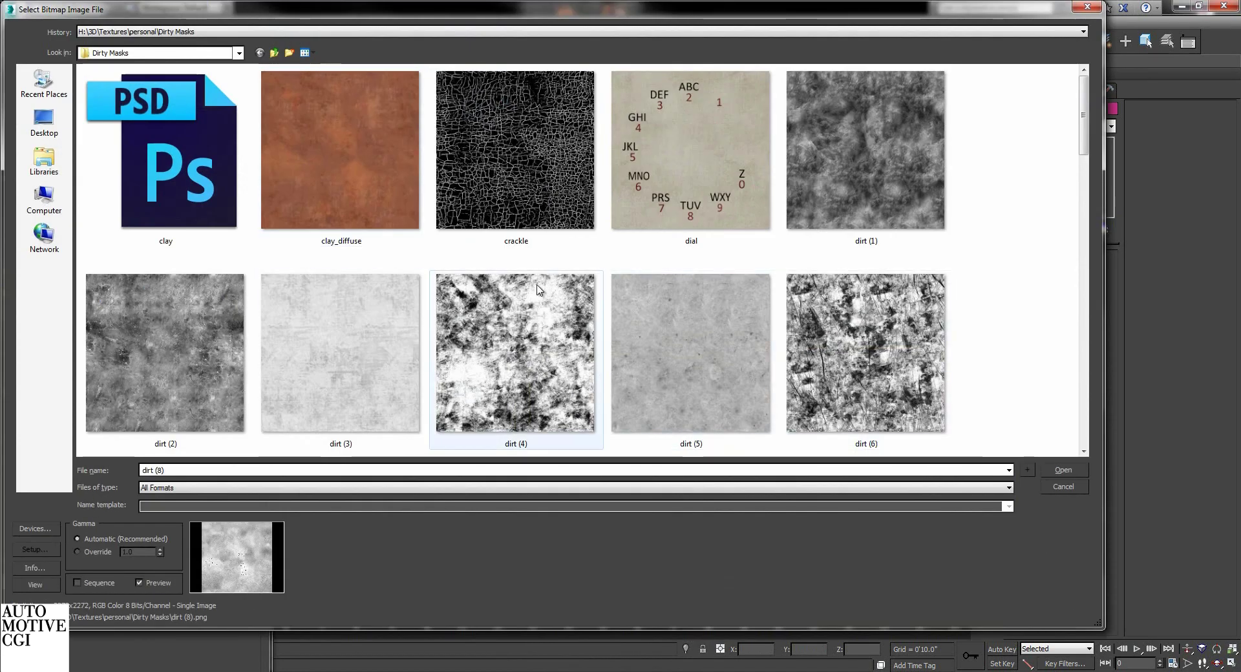
pyautogui.doubleClick(513, 351)
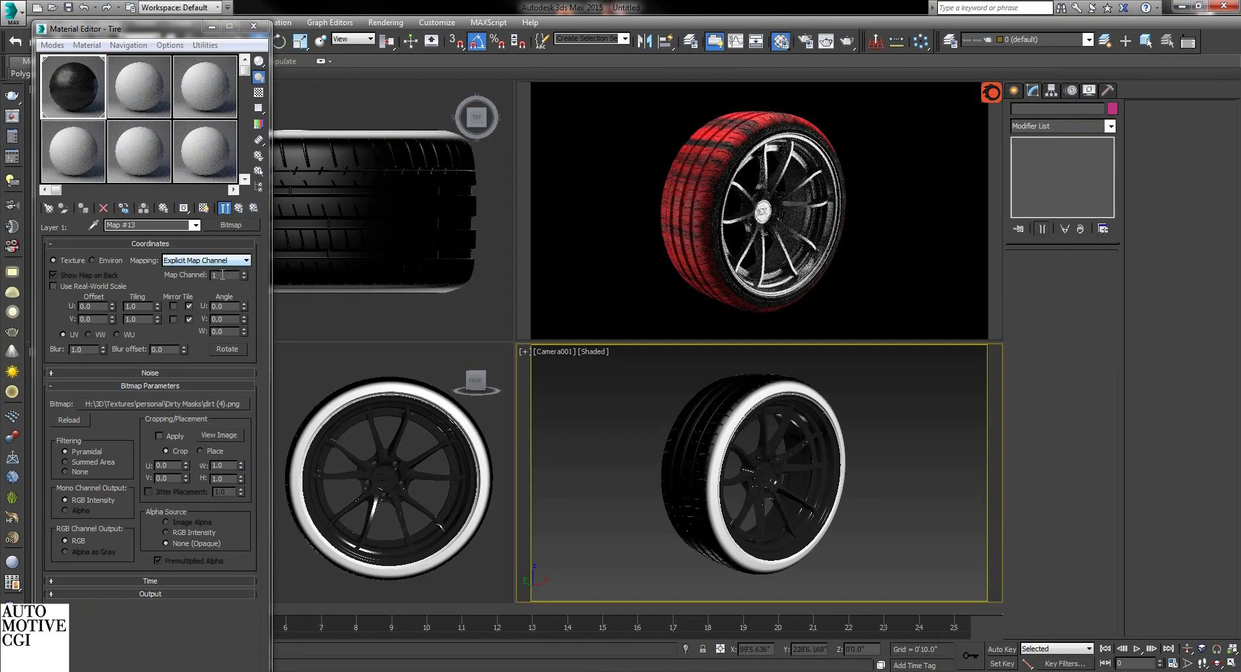
pyautogui.doubleClick(223, 277)
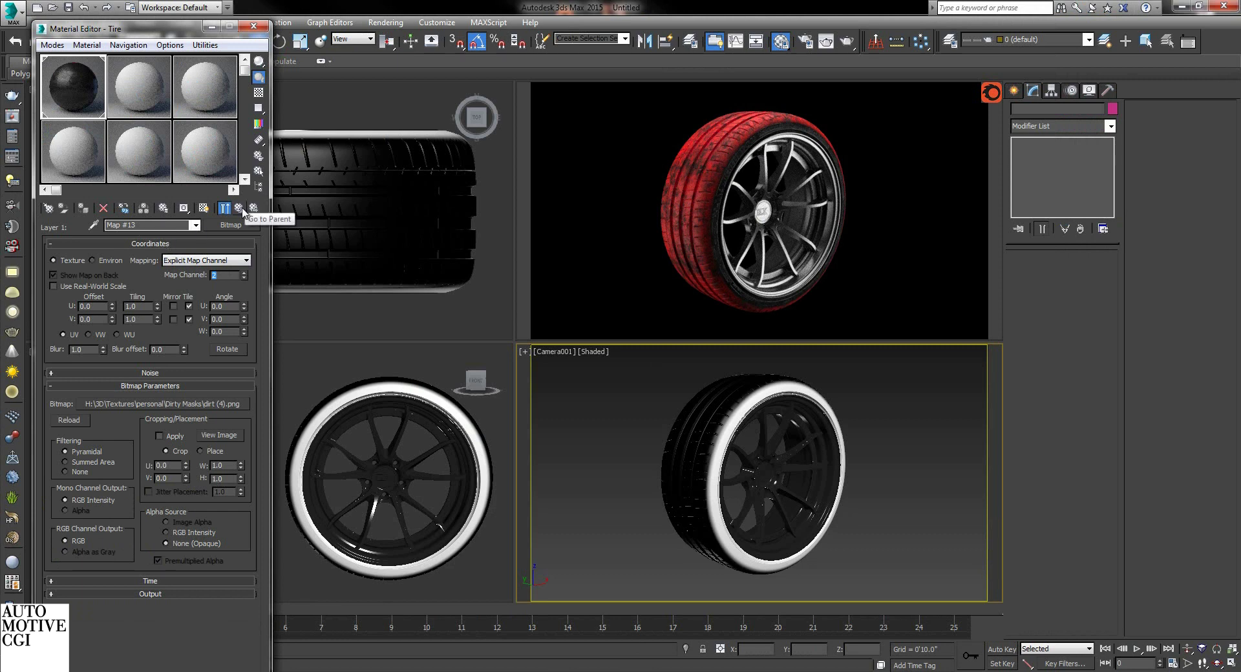
# Set the dirt bitmap's U and V tiling to 0.5.
pyautogui.doubleClick(131, 306)
pyautogui.write('0.5')
pyautogui.press('Return')
pyautogui.doubleClick(131, 319)
pyautogui.write('0.5')
pyautogui.press('Return')
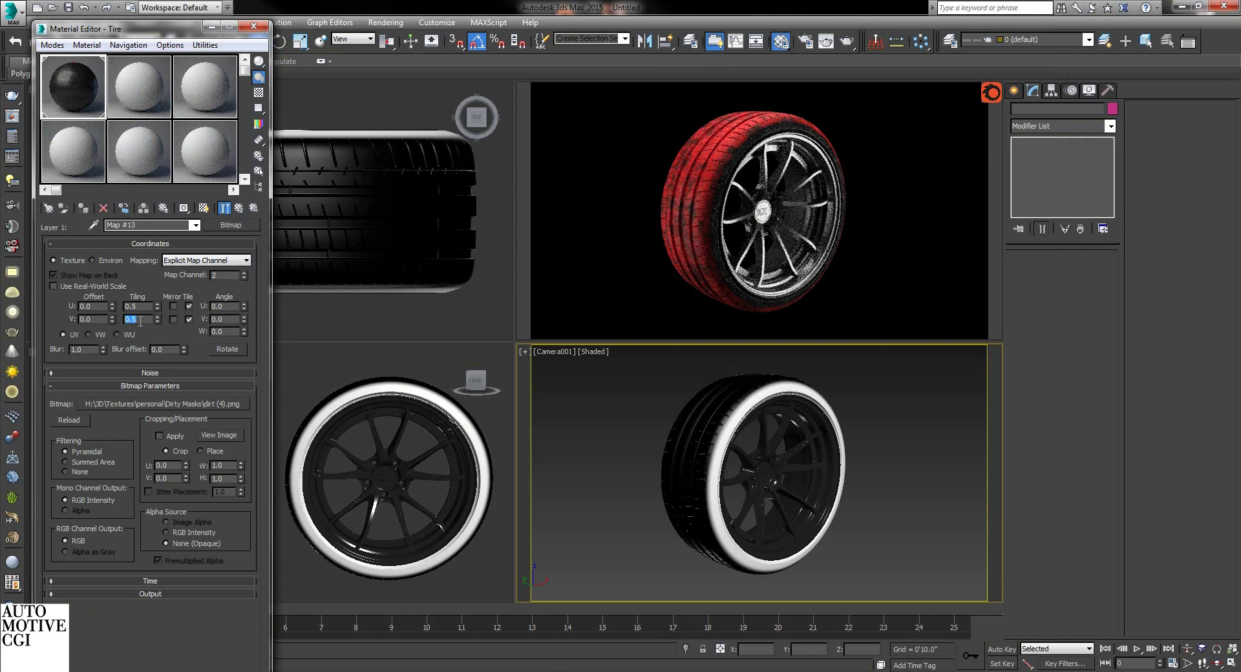
# Replace the bitmap with dirt (13).png, set U and V tiling to 1.0, and return to the Composite map.
pyautogui.click(190, 402)
pyautogui.scroll(-5, 390, 405)
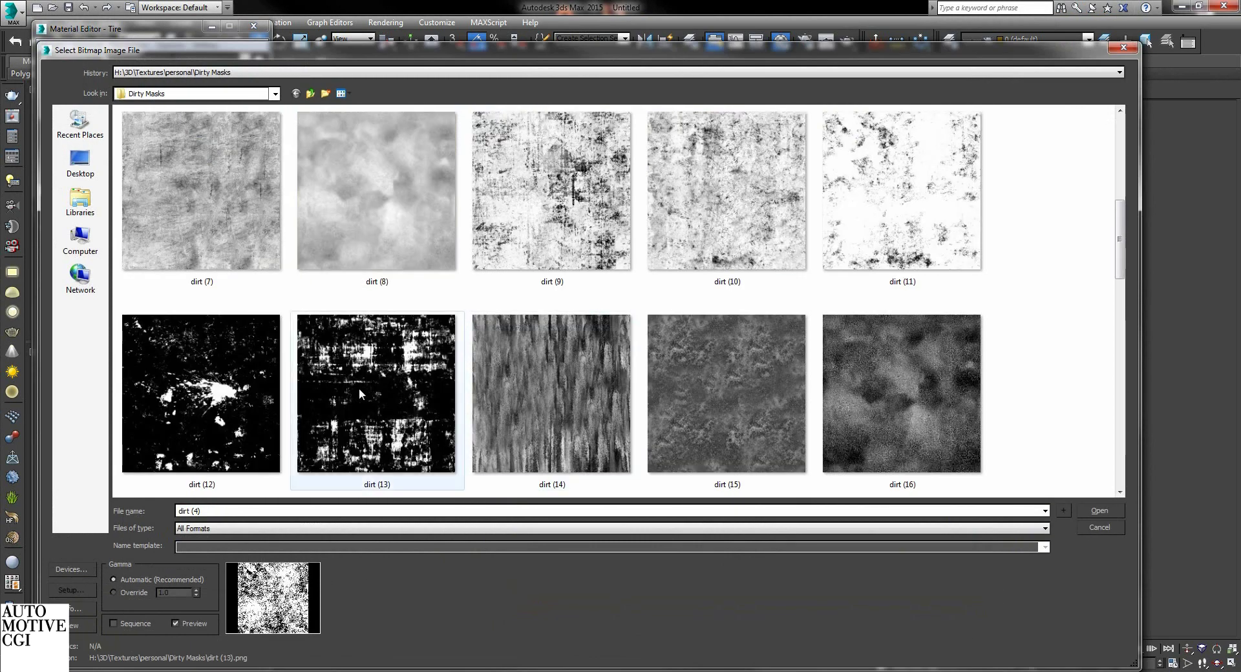
pyautogui.doubleClick(358, 387)
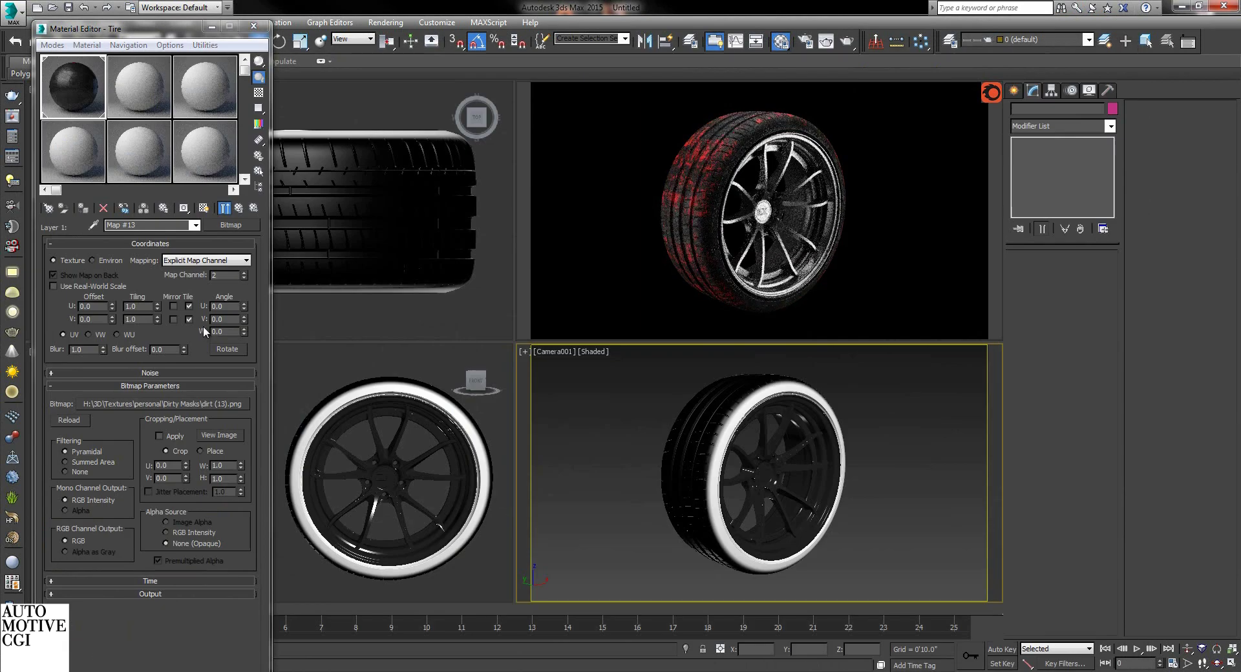
pyautogui.click(239, 209)
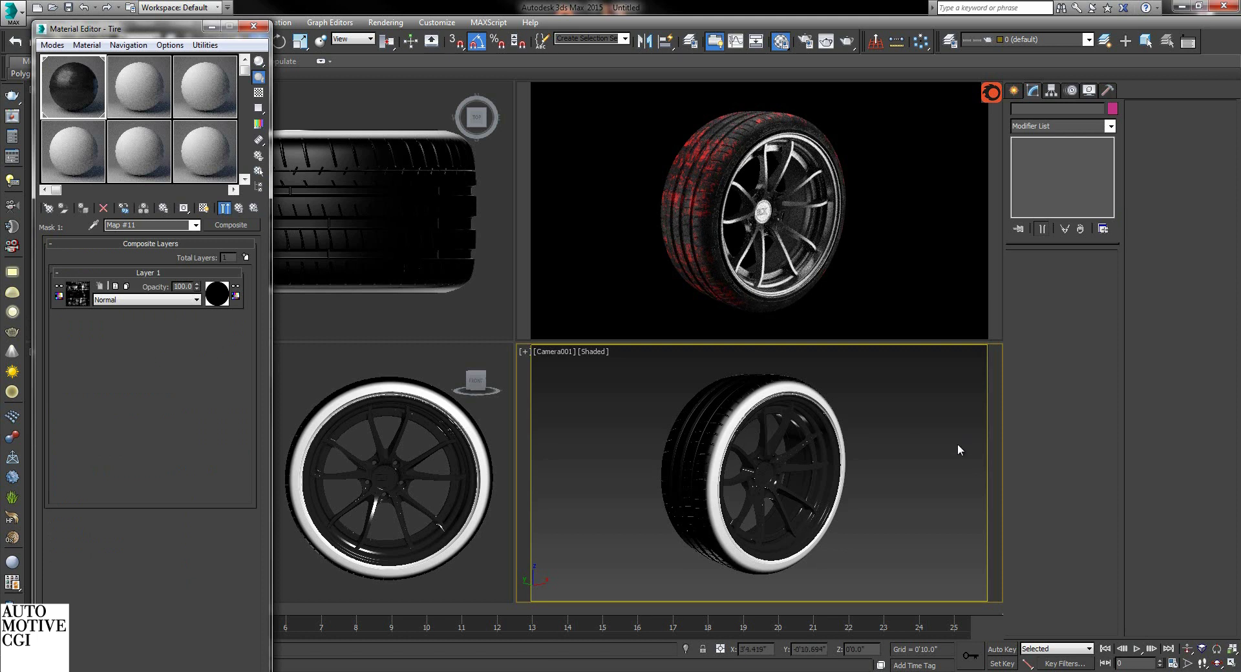